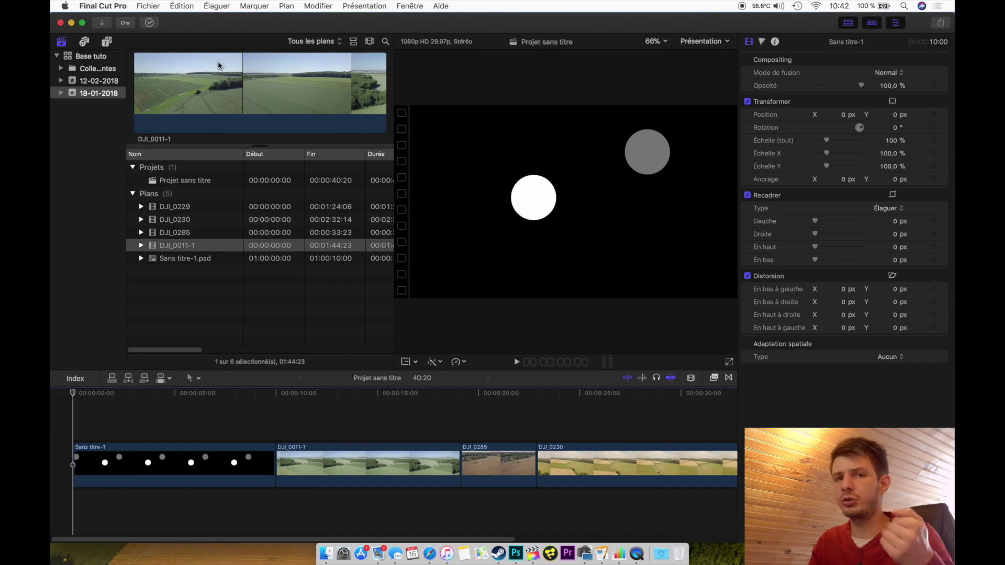
{"action": "left_click", "coordinate": [406, 7]}
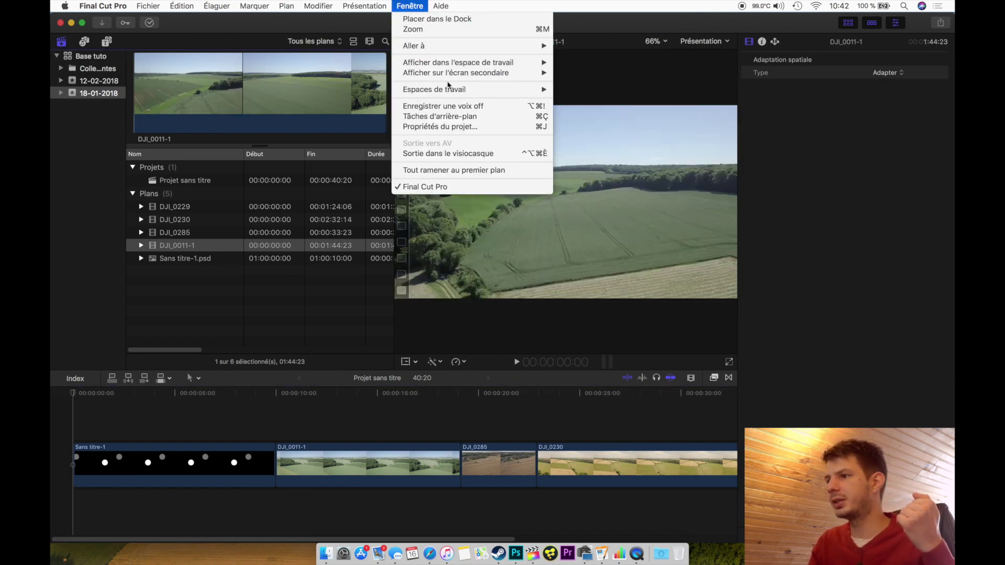
{"action": "mouse_move", "coordinate": [504, 91]}
{"action": "left_click", "coordinate": [577, 165]}
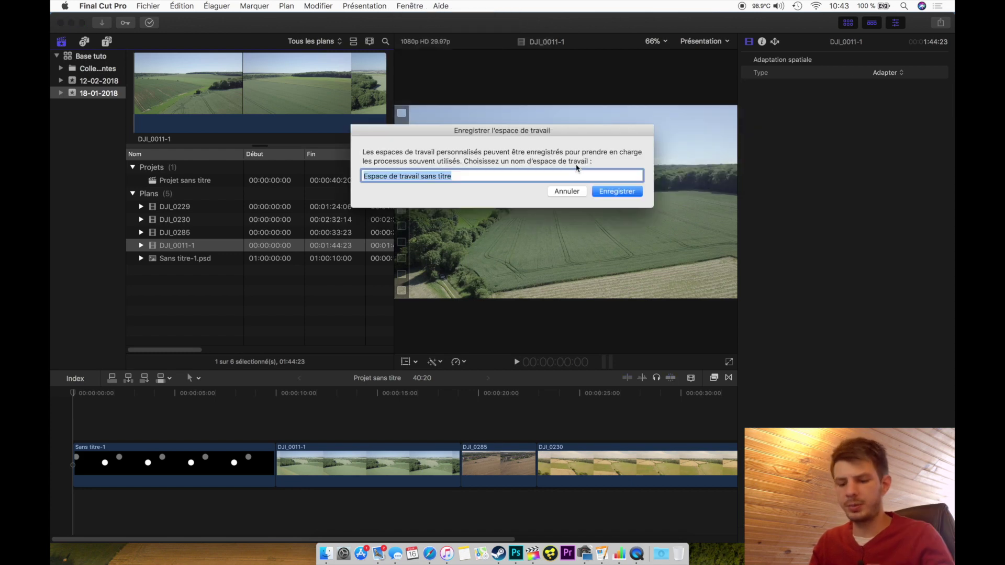
{"action": "left_click", "coordinate": [555, 196]}
Switch to the Montage workspace and hide the effects browser.
{"action": "left_click", "coordinate": [404, 5]}
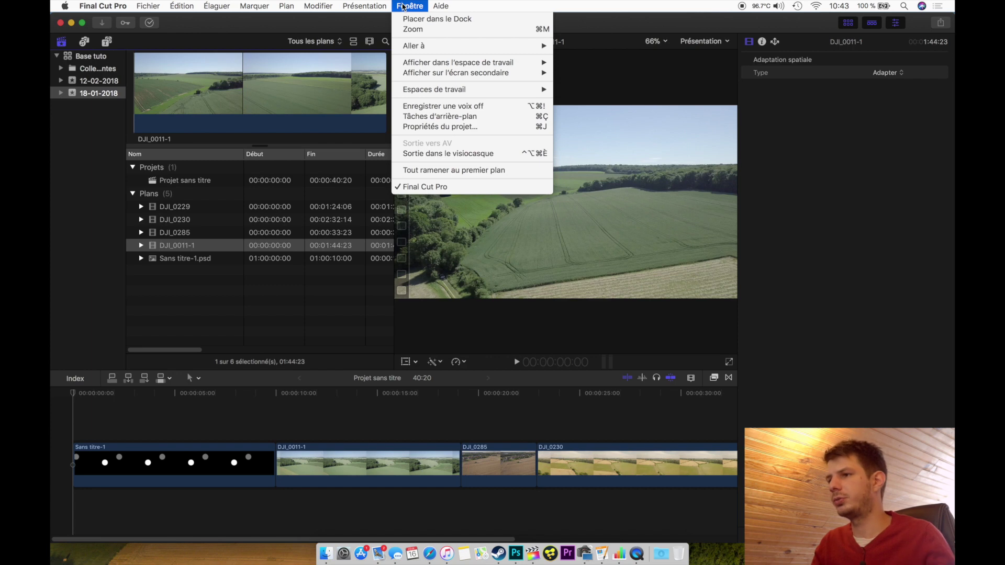
{"action": "mouse_move", "coordinate": [415, 90]}
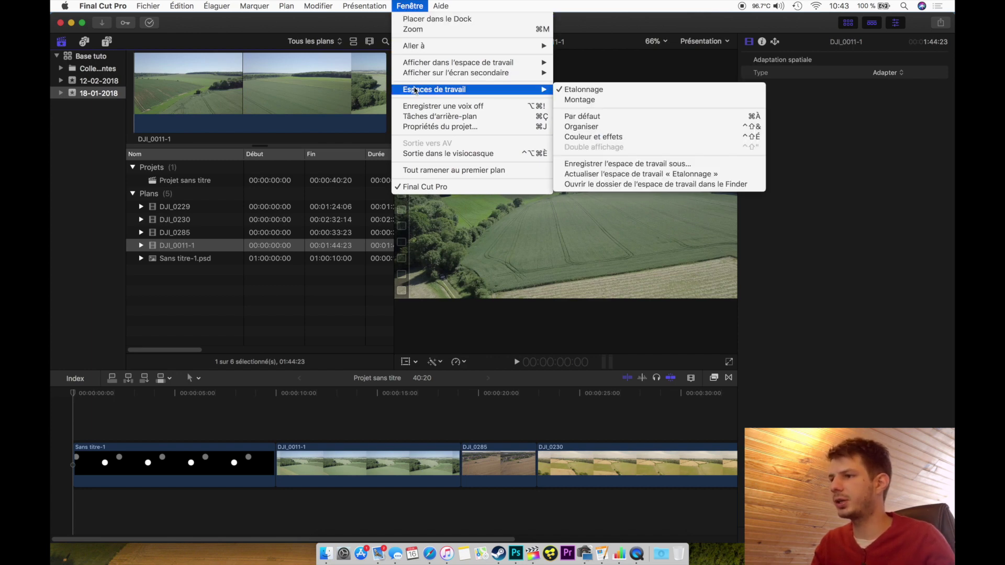
{"action": "left_click", "coordinate": [580, 100]}
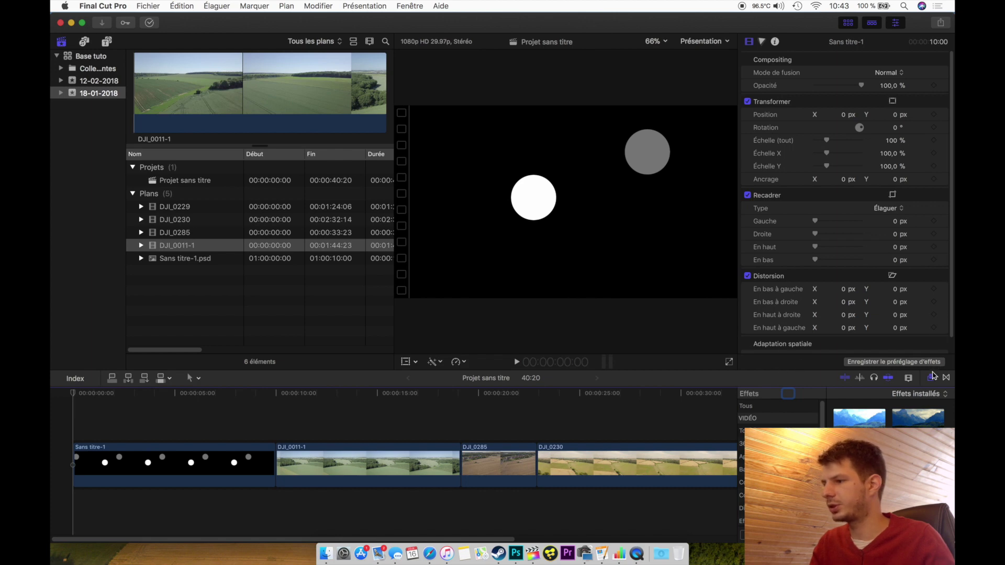
{"action": "left_click", "coordinate": [931, 378]}
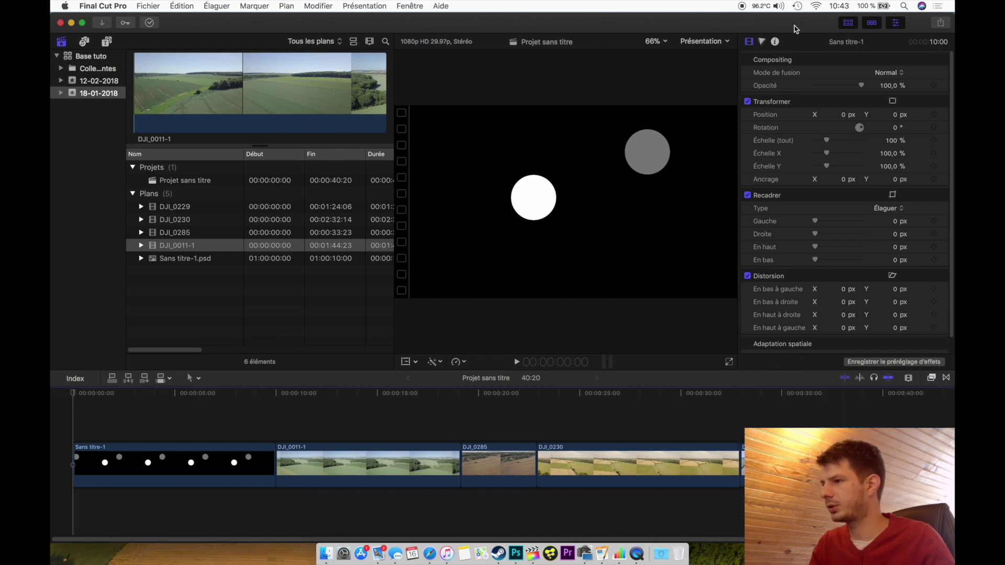
Extend the inspector to full height and hide the media browser, with the playhead at the start of the project.
{"action": "left_click", "coordinate": [799, 43]}
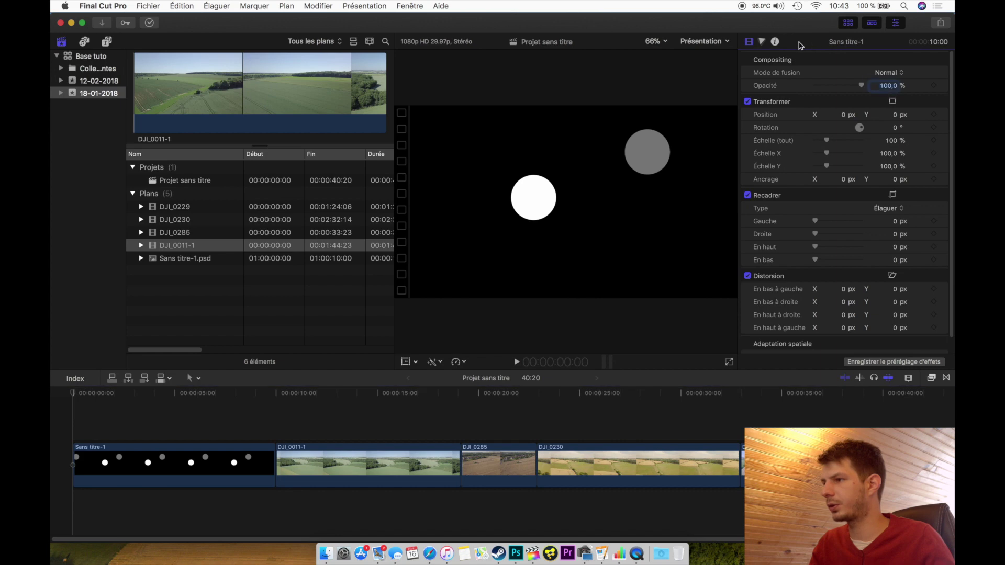
{"action": "double_click", "coordinate": [799, 45]}
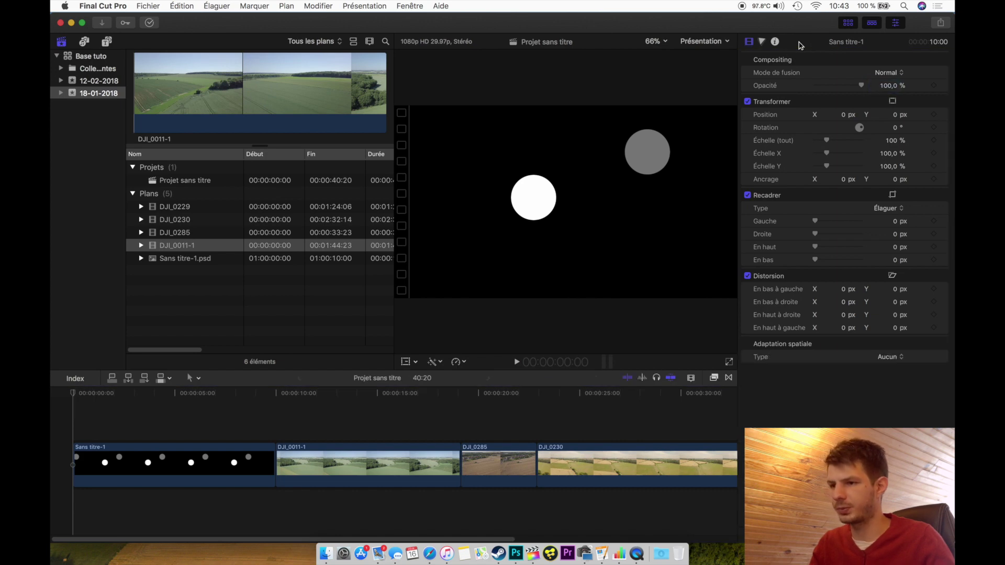
{"action": "left_click", "coordinate": [72, 417]}
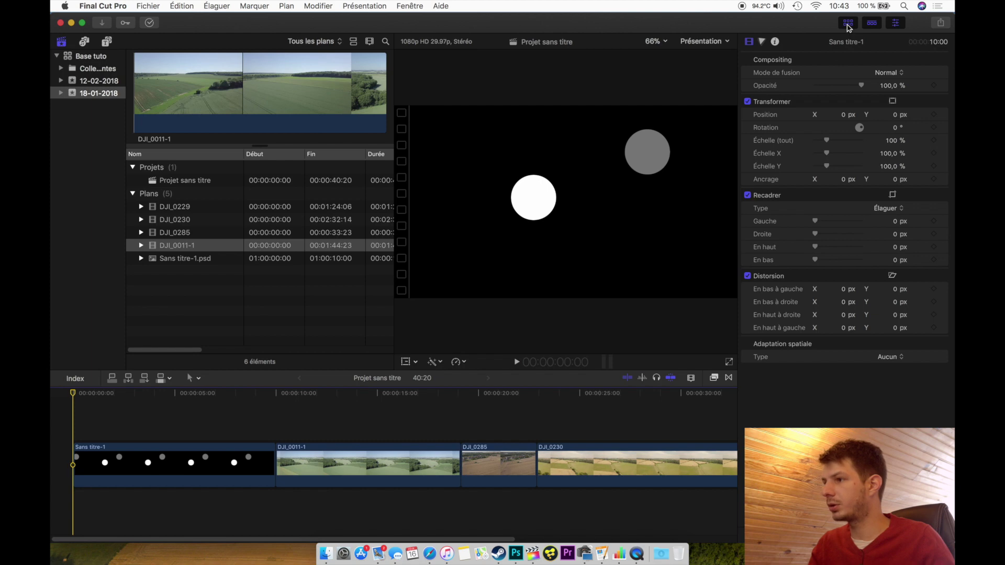
{"action": "left_click", "coordinate": [848, 24]}
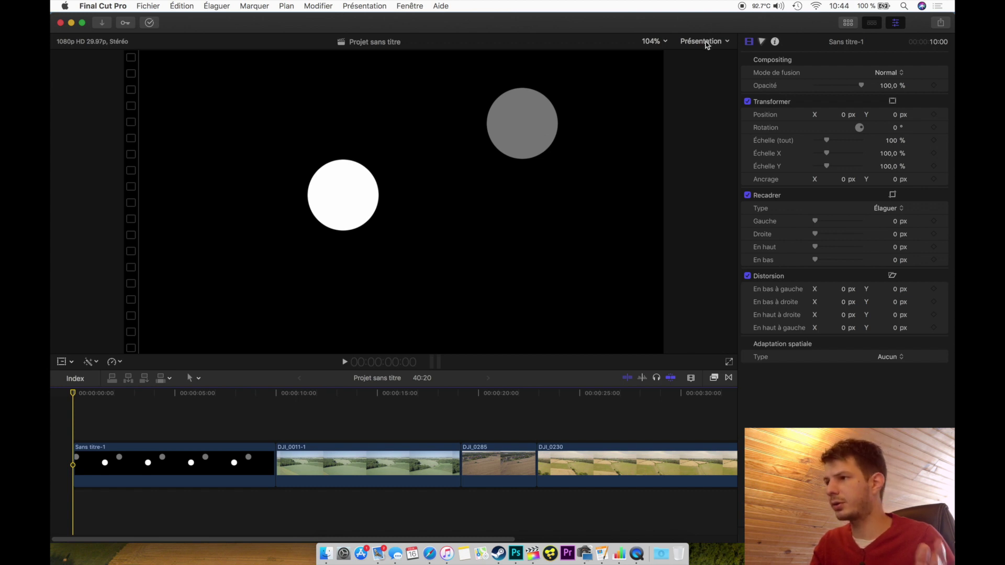
Display the video scopes beside the viewer and arrange them as two scopes above one.
{"action": "left_click", "coordinate": [706, 41]}
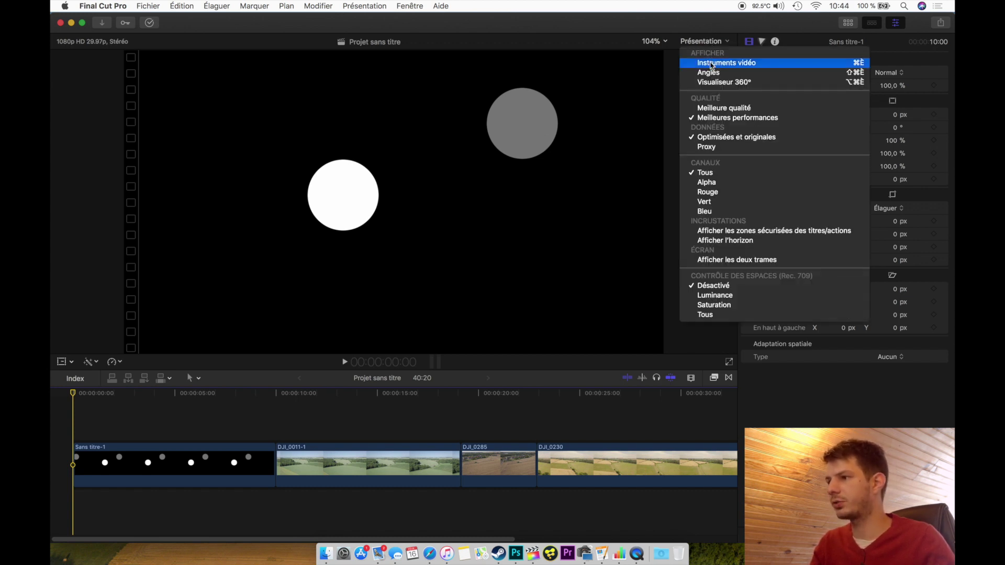
{"action": "left_click", "coordinate": [711, 64]}
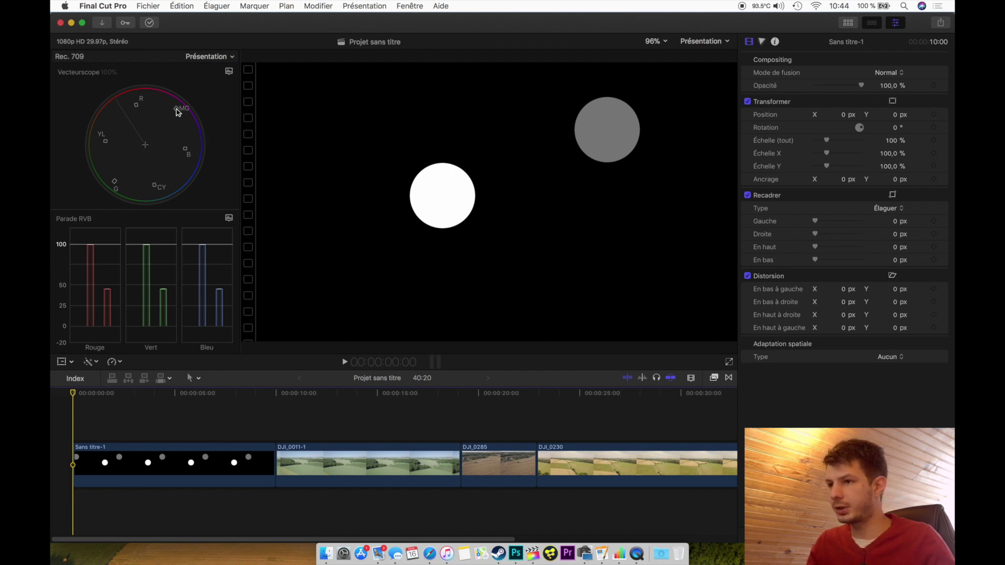
{"action": "left_click", "coordinate": [211, 59]}
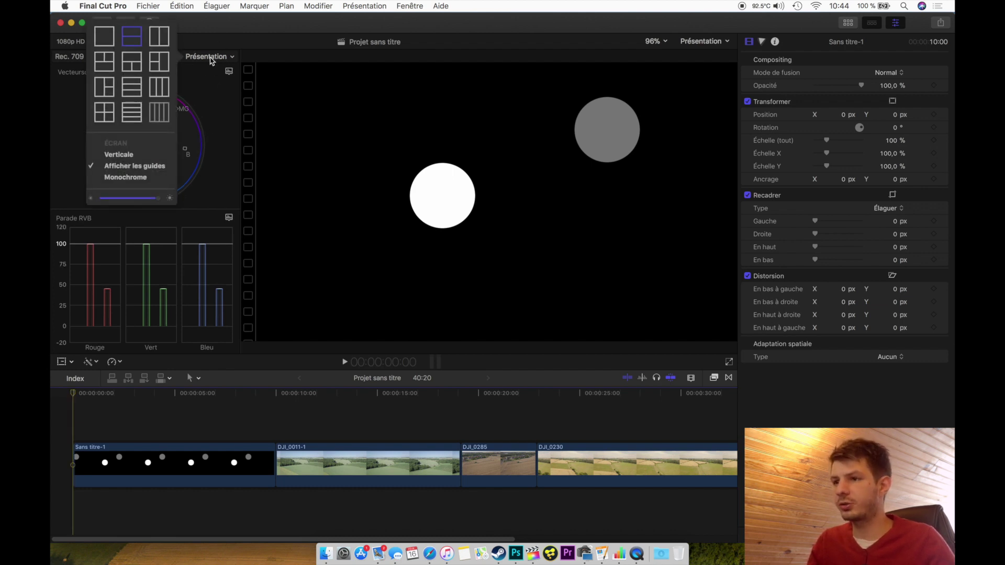
{"action": "left_click", "coordinate": [106, 64]}
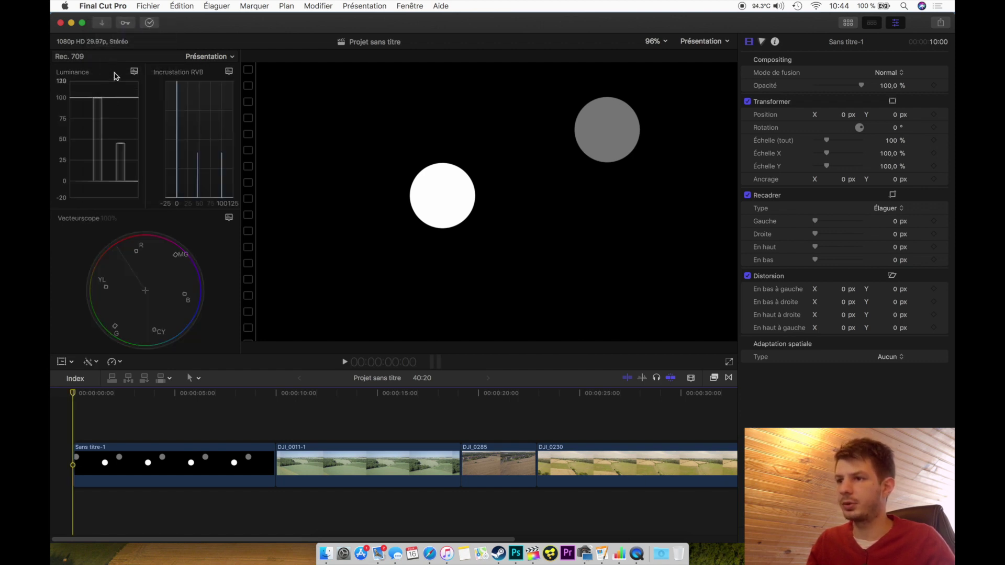
Change the RGB overlay scope next to the luminance scope to Parade RVB.
{"action": "left_click", "coordinate": [134, 71]}
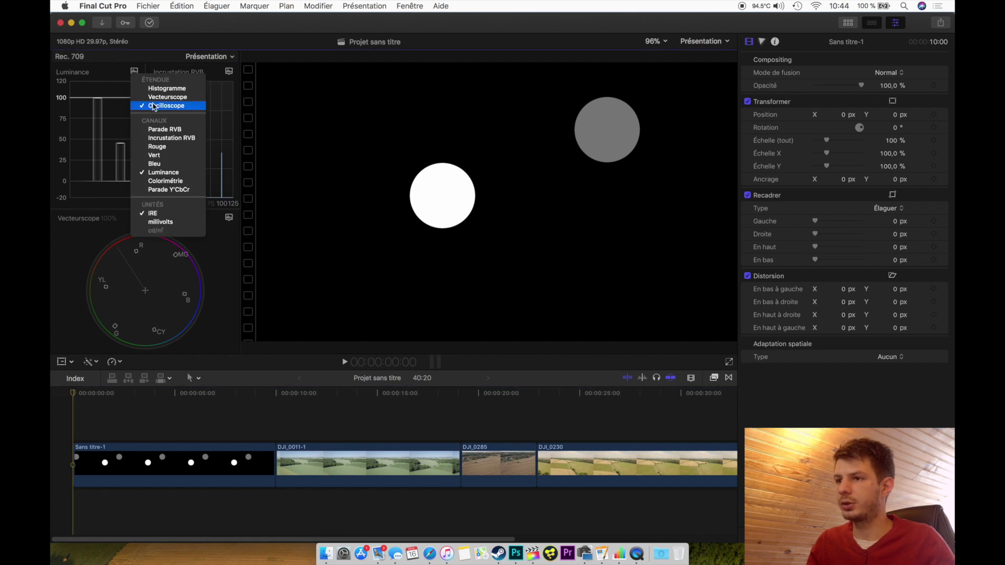
{"action": "left_click", "coordinate": [134, 72]}
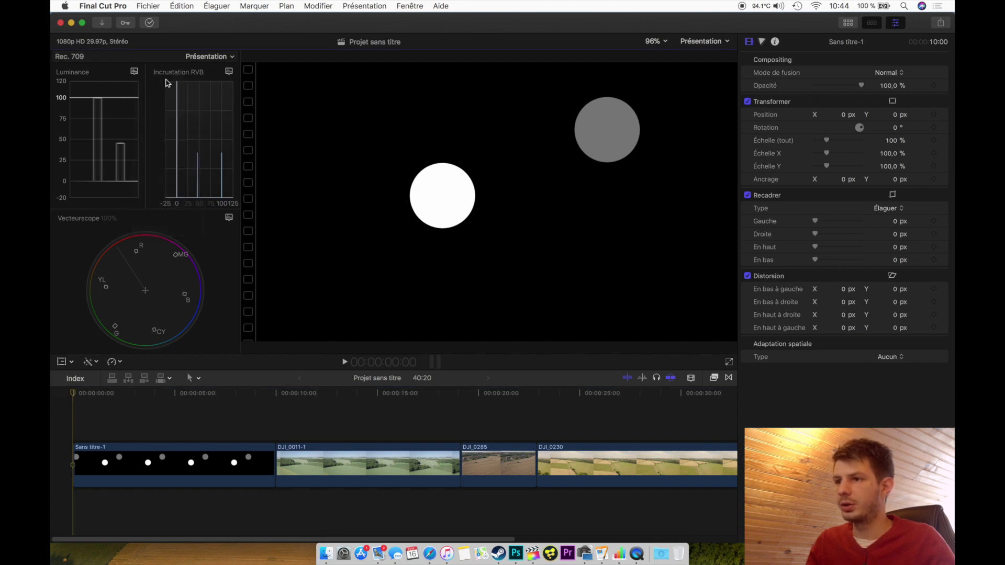
{"action": "left_click", "coordinate": [229, 71]}
{"action": "left_click", "coordinate": [246, 129]}
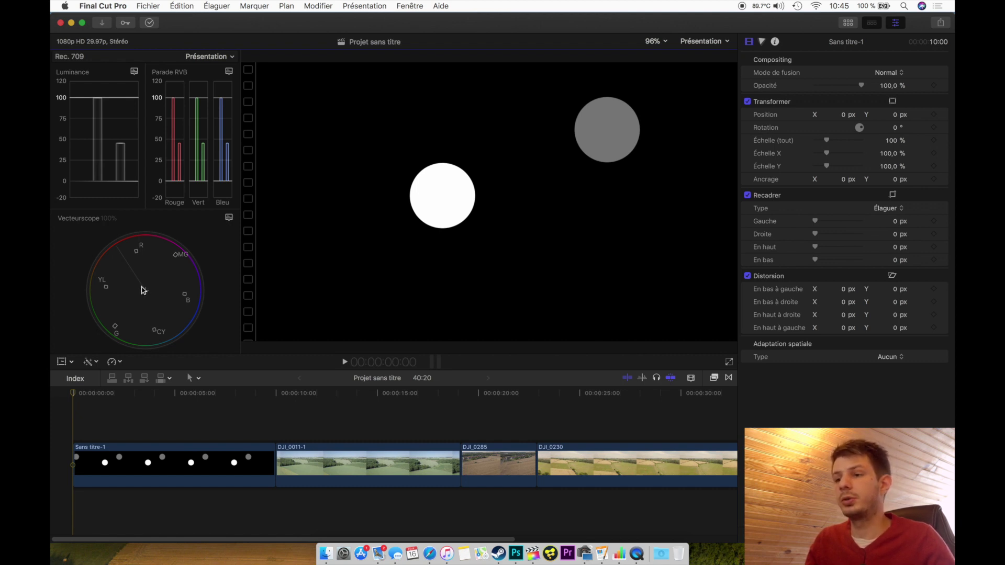
Place the playhead on clip DJI_0230 at 24:06 and switch the scopes to the layout with two stacked scopes.
{"action": "left_click", "coordinate": [334, 411]}
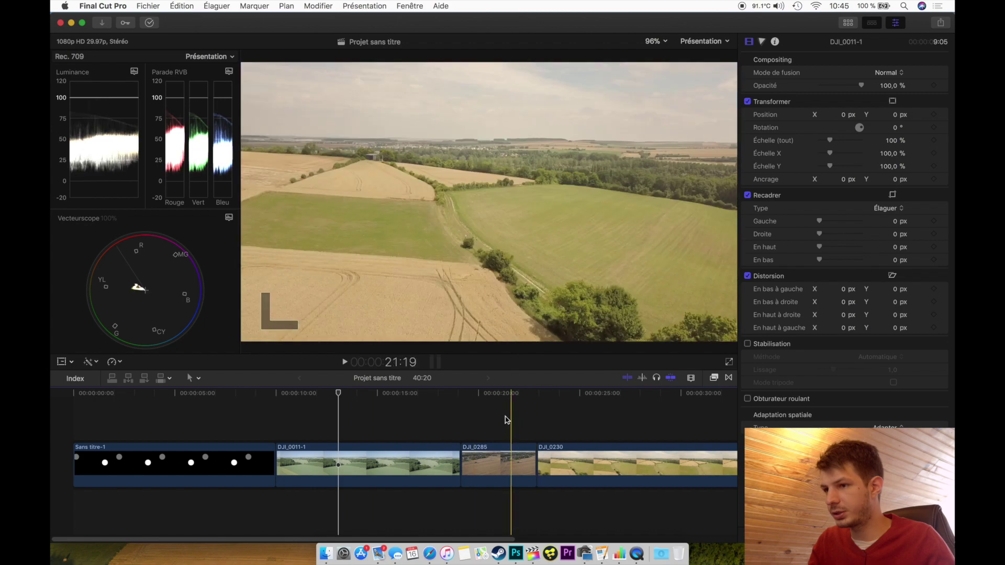
{"action": "left_click", "coordinate": [564, 418]}
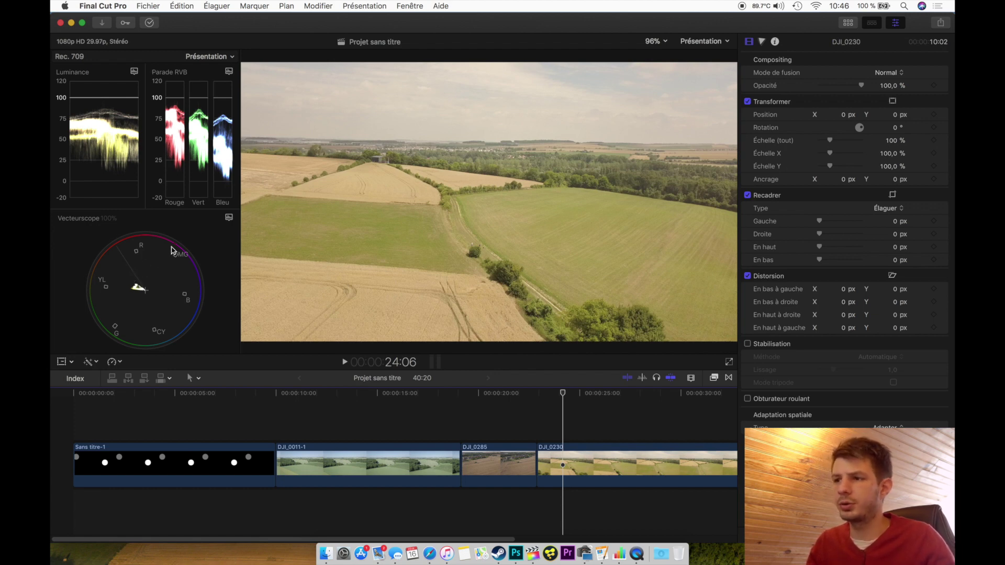
{"action": "left_click", "coordinate": [212, 56]}
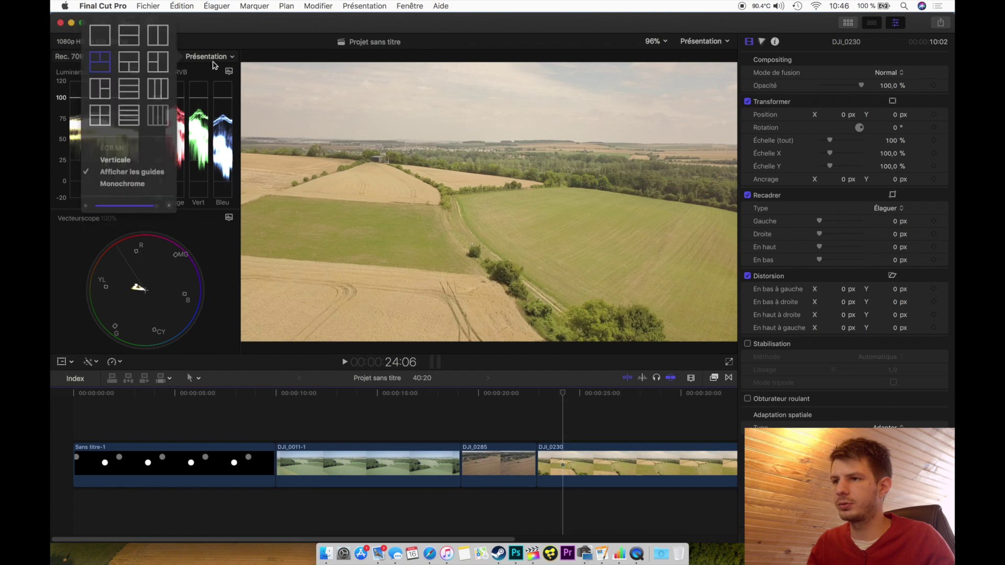
{"action": "left_click", "coordinate": [129, 45]}
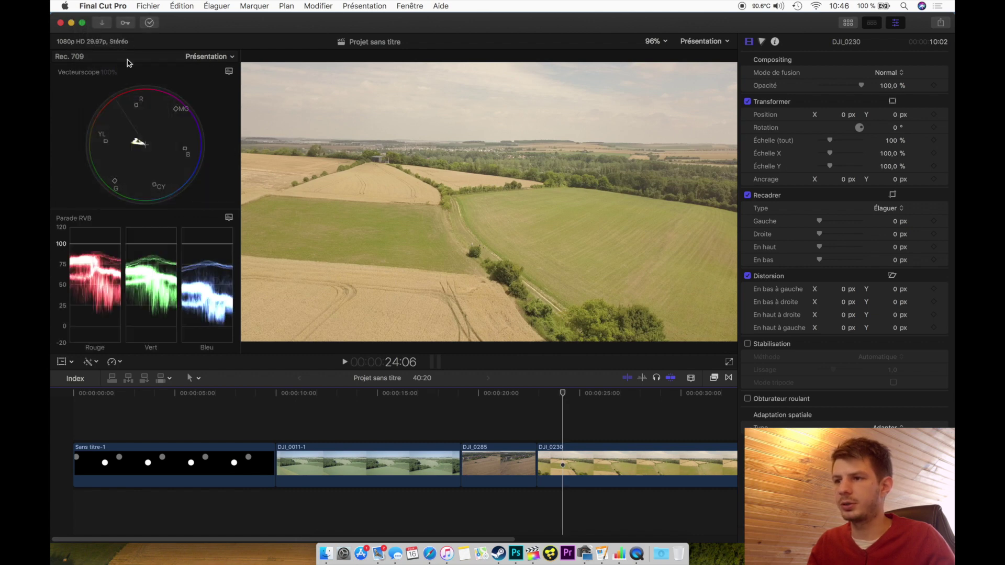
Change the upper vectorscope to an Oscilloscope showing the Luminance channel.
{"action": "left_click", "coordinate": [229, 71]}
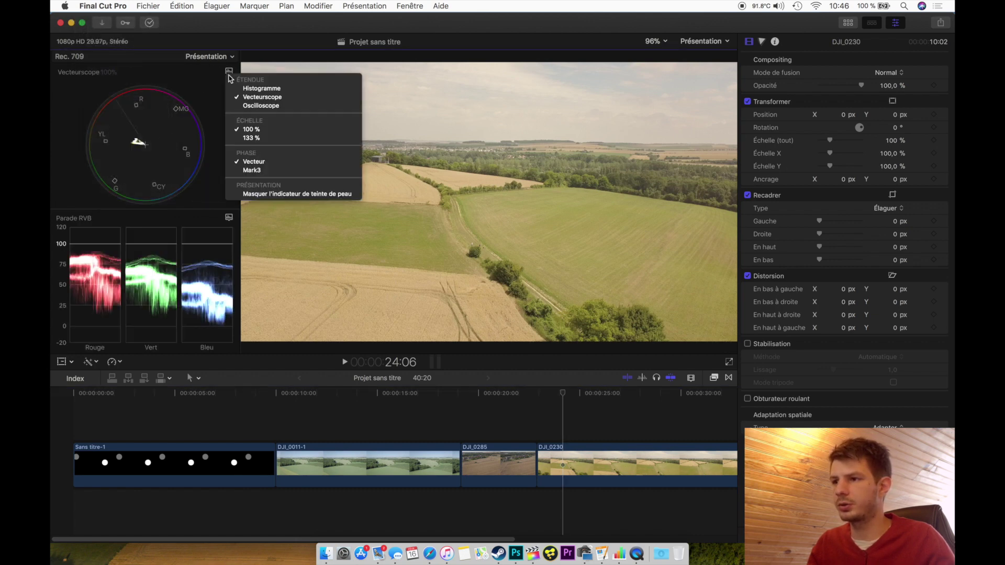
{"action": "left_click", "coordinate": [247, 106]}
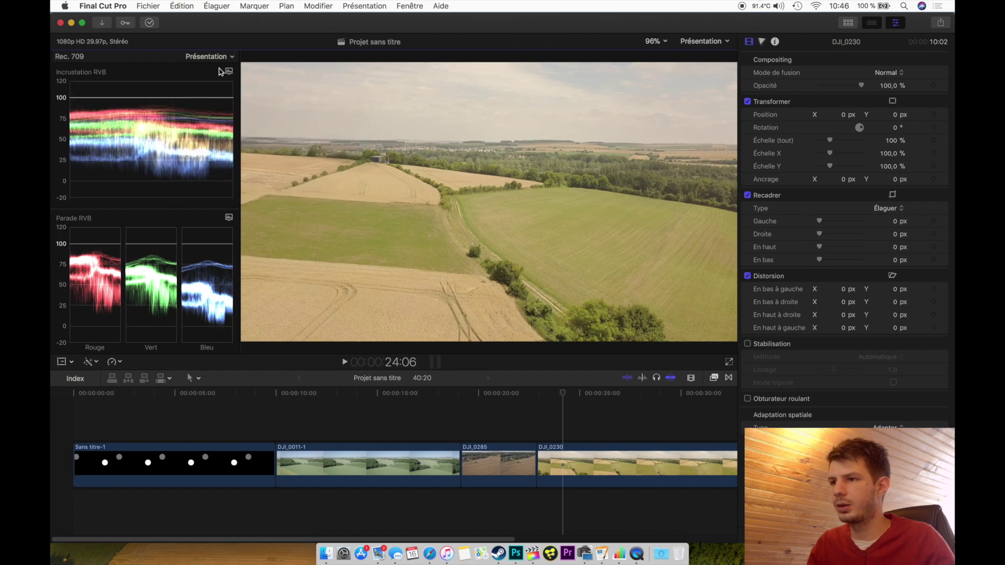
{"action": "left_click", "coordinate": [229, 72]}
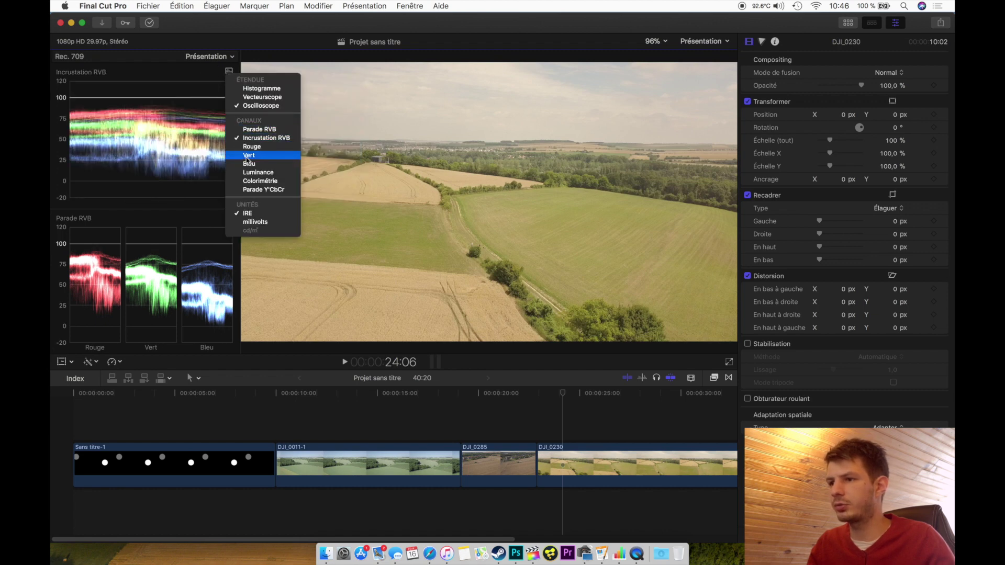
{"action": "left_click", "coordinate": [260, 173]}
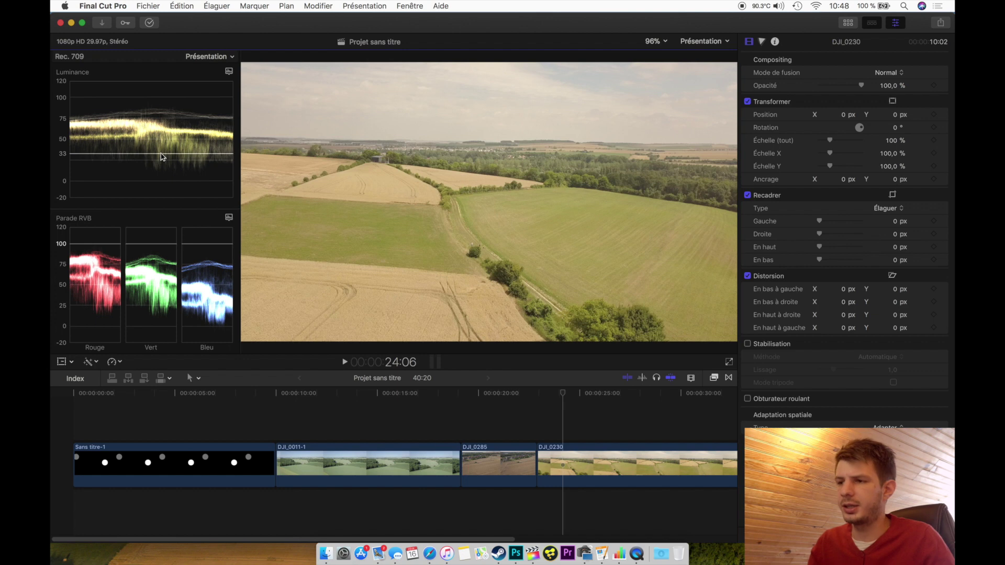
Shift the circles in clip Sans titre-1 to position X about 339.7 px and Y about -27 px at 1:26.
{"action": "left_click", "coordinate": [110, 418]}
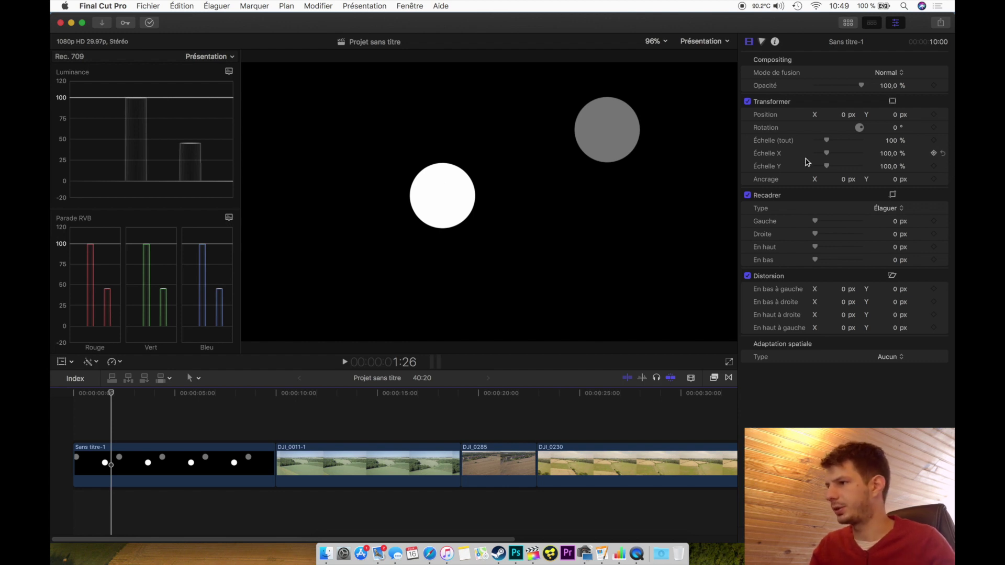
{"action": "left_click", "coordinate": [894, 115]}
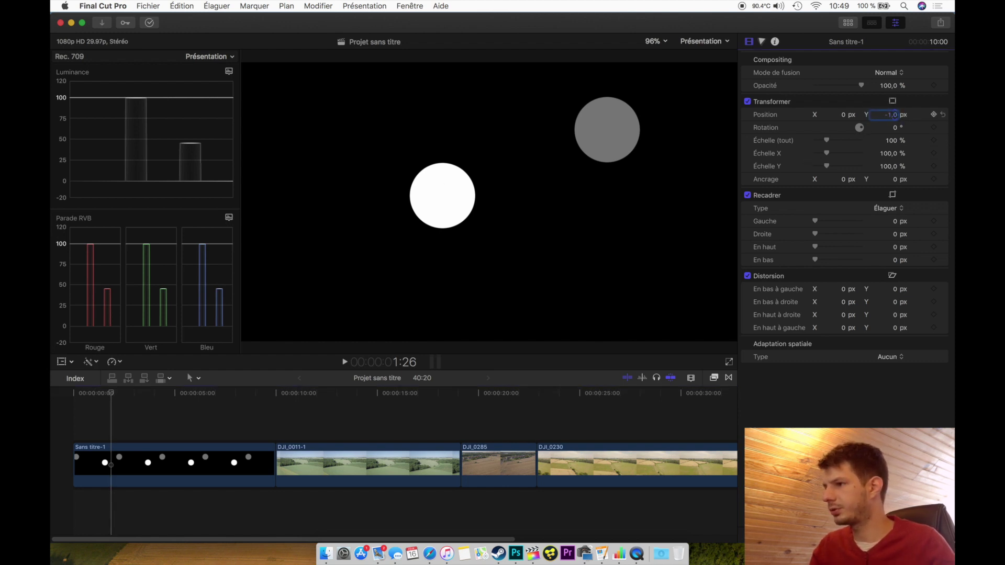
{"action": "left_click_drag", "start_coordinate": [895, 115], "coordinate": [896, 115]}
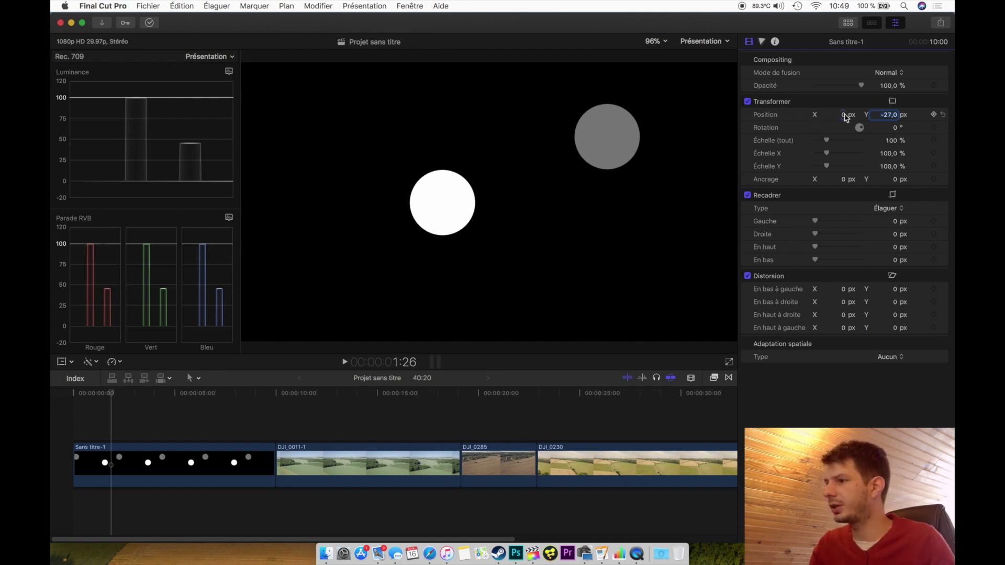
{"action": "left_click_drag", "start_coordinate": [846, 117], "coordinate": [715, 117]}
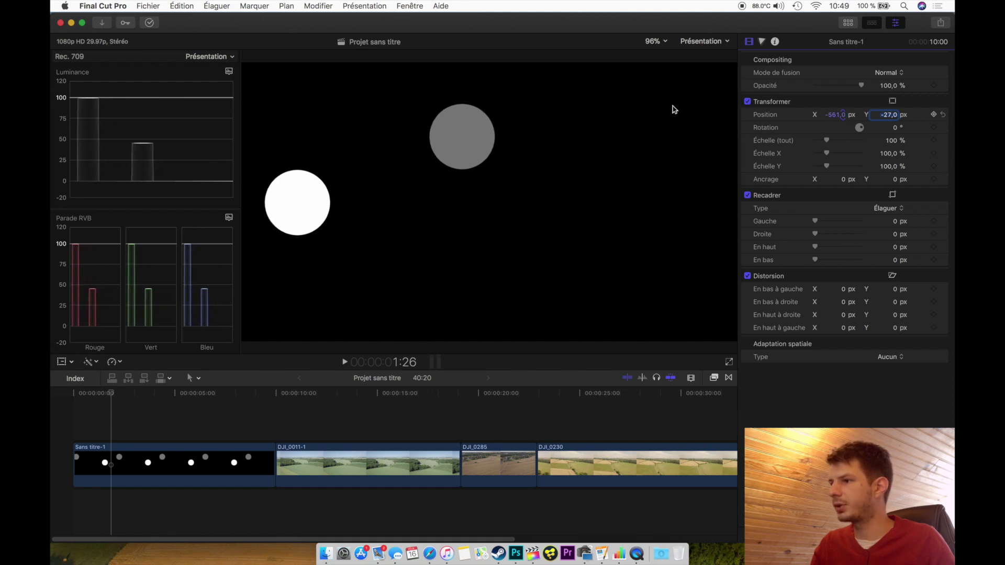
{"action": "mouse_move", "coordinate": [839, 114]}
{"action": "left_mouse_down"}
{"action": "mouse_move", "coordinate": [838, 170]}
{"action": "mouse_move", "coordinate": [829, 113]}
{"action": "left_mouse_up"}
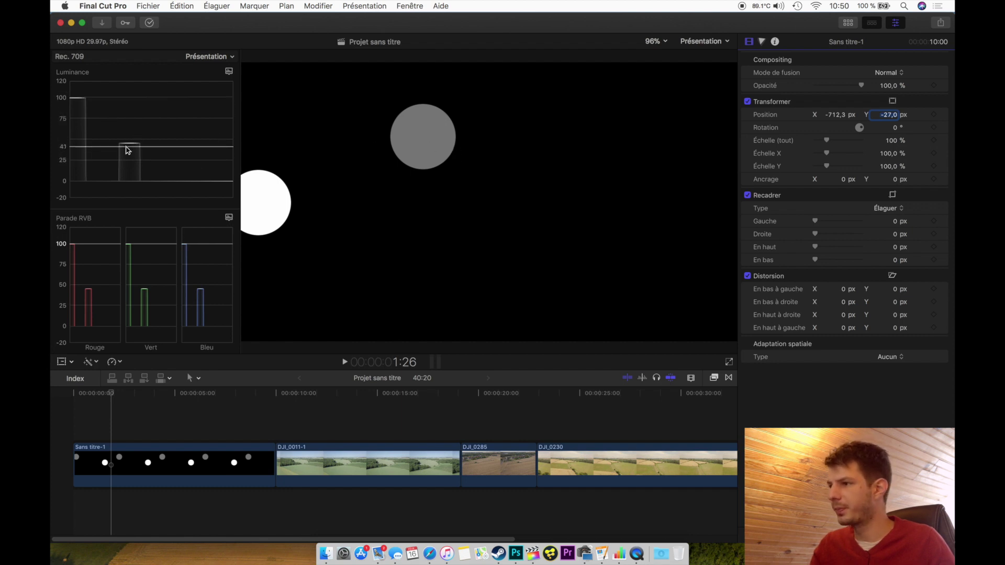
{"action": "left_click_drag", "start_coordinate": [836, 114], "coordinate": [836, 114]}
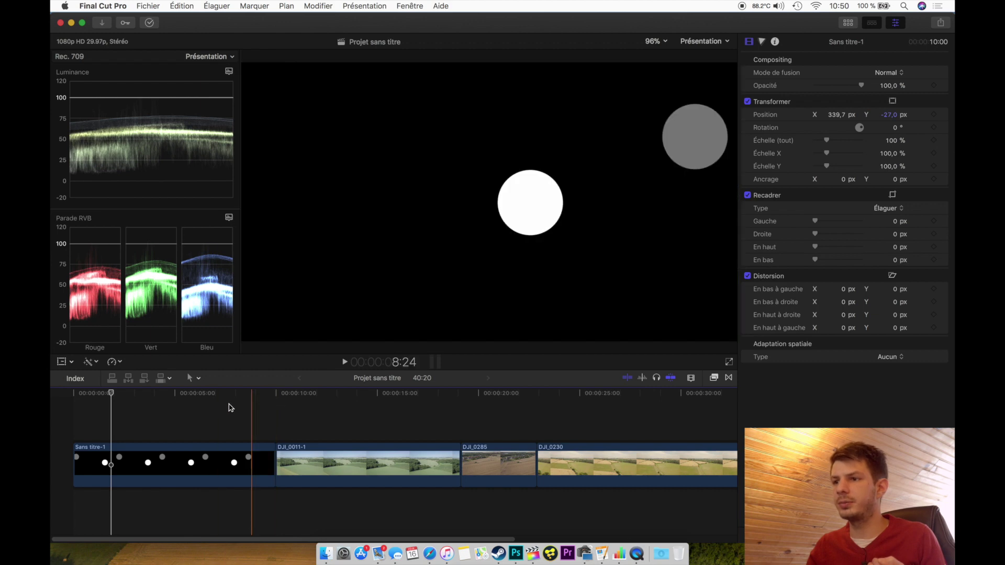
With the playhead at 15:15 in clip DJI_0011-1, turn on the Luminance range check and show the clip's color wheels.
{"action": "left_click", "coordinate": [388, 402]}
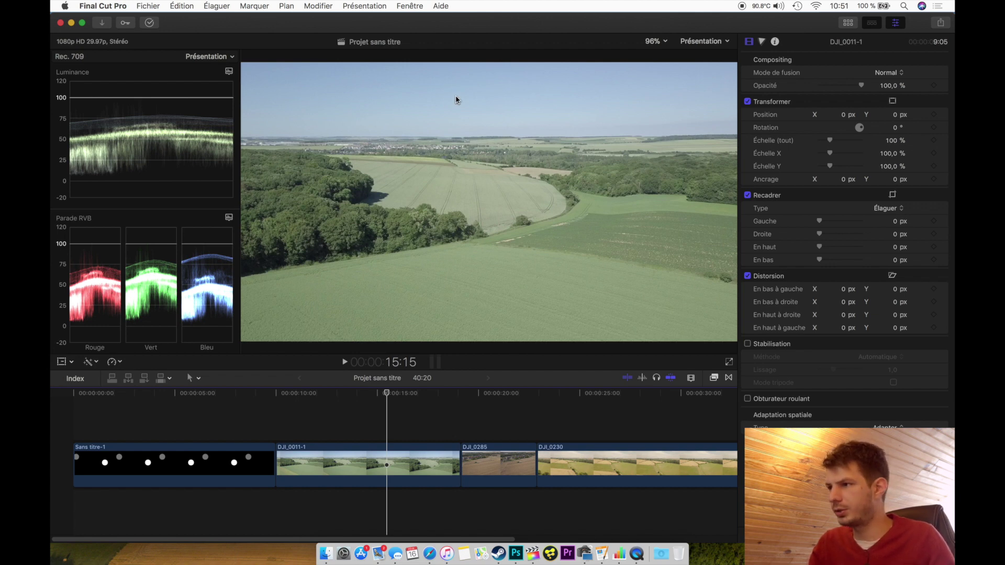
{"action": "left_click", "coordinate": [699, 41]}
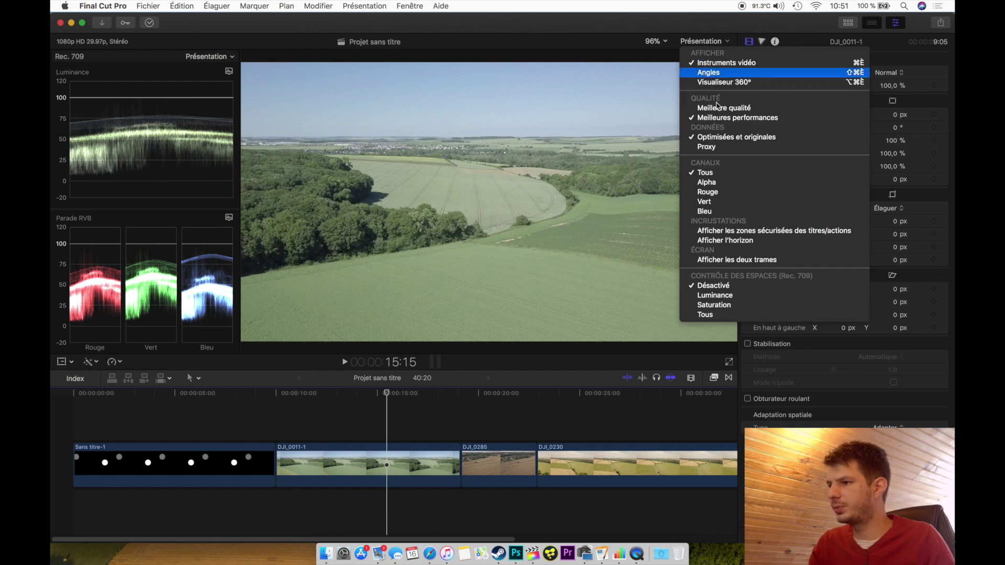
{"action": "left_click", "coordinate": [723, 296]}
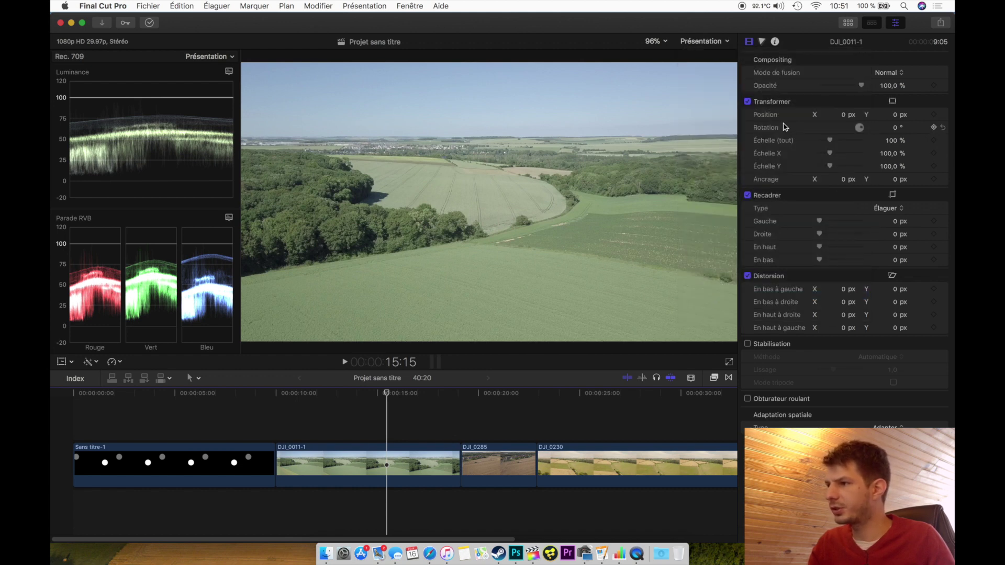
{"action": "left_click", "coordinate": [762, 42]}
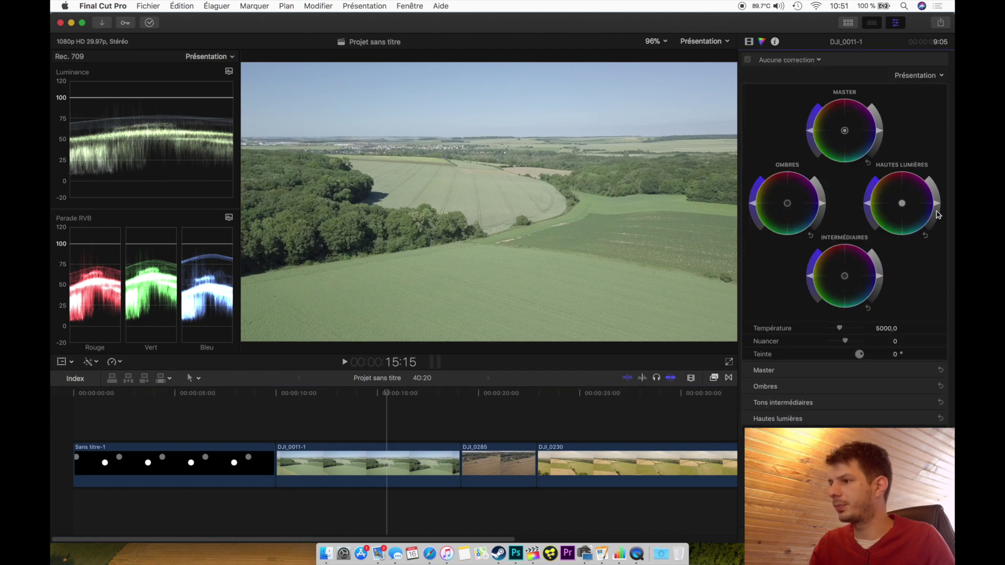
Try raising the highlights and lowering the shadows brightness on clip DJI_0011-1, and delete the Roues des couleurs 1 effect.
{"action": "left_click_drag", "start_coordinate": [938, 206], "coordinate": [937, 176]}
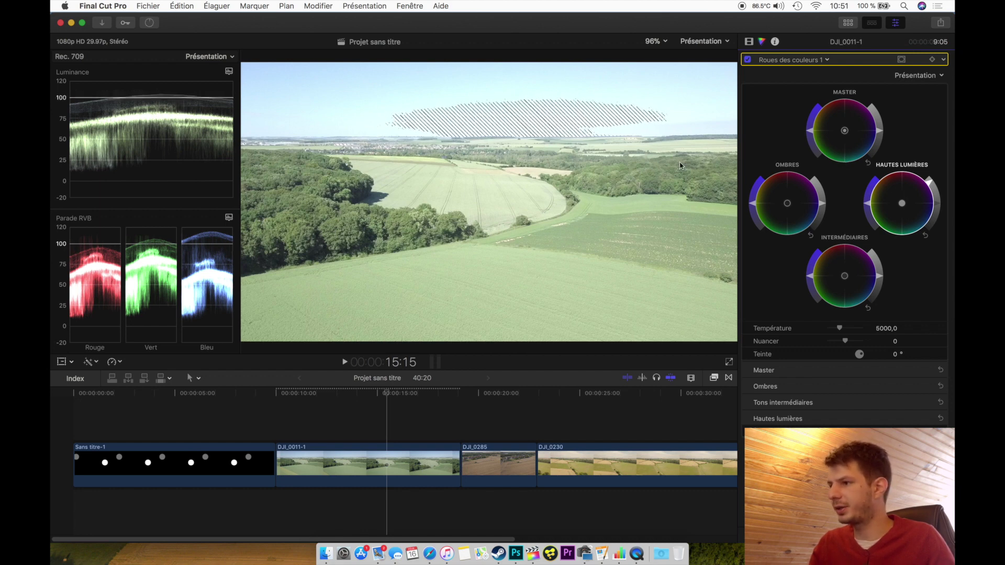
{"action": "left_click_drag", "start_coordinate": [823, 209], "coordinate": [822, 222]}
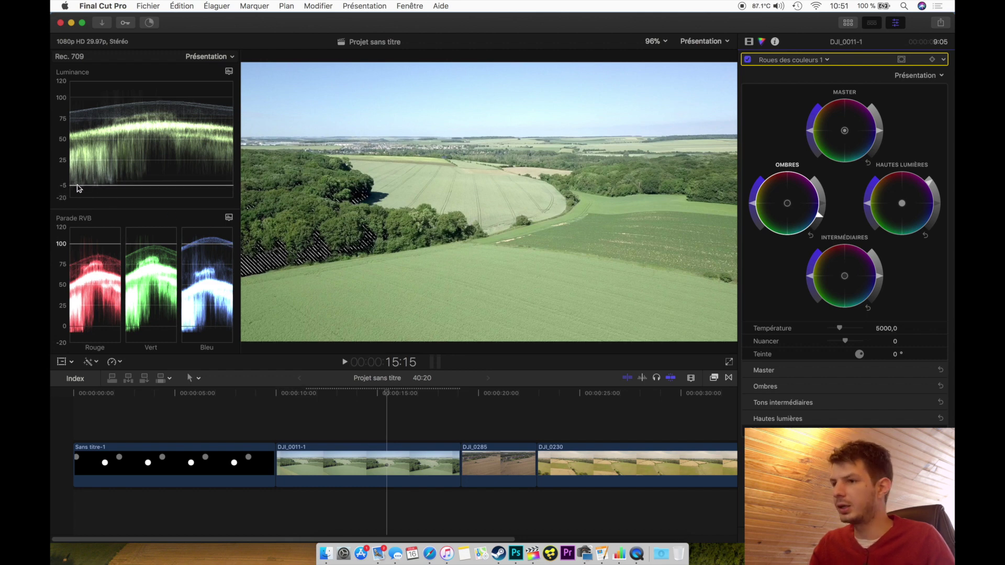
{"action": "left_click", "coordinate": [749, 42]}
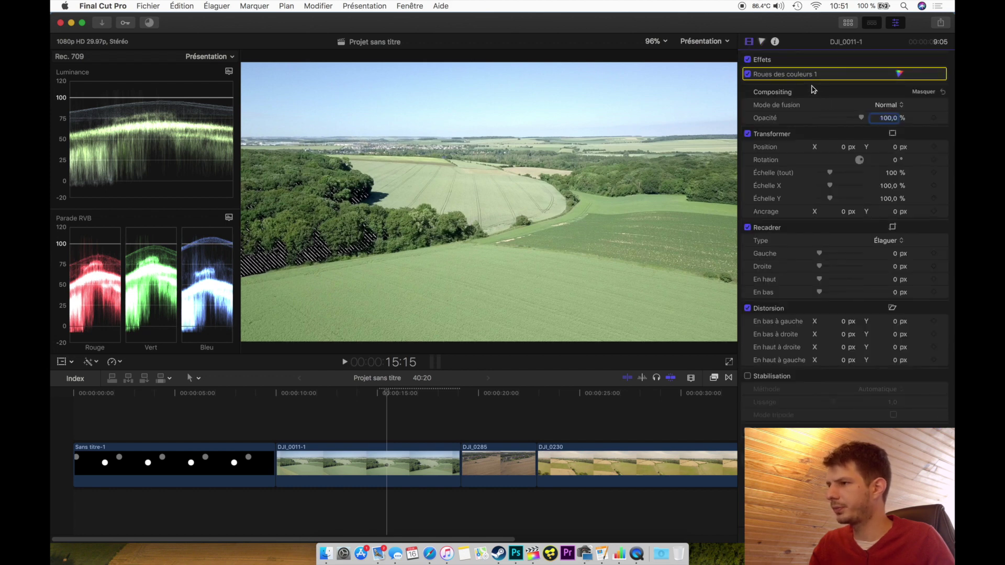
{"action": "key", "text": "Delete"}
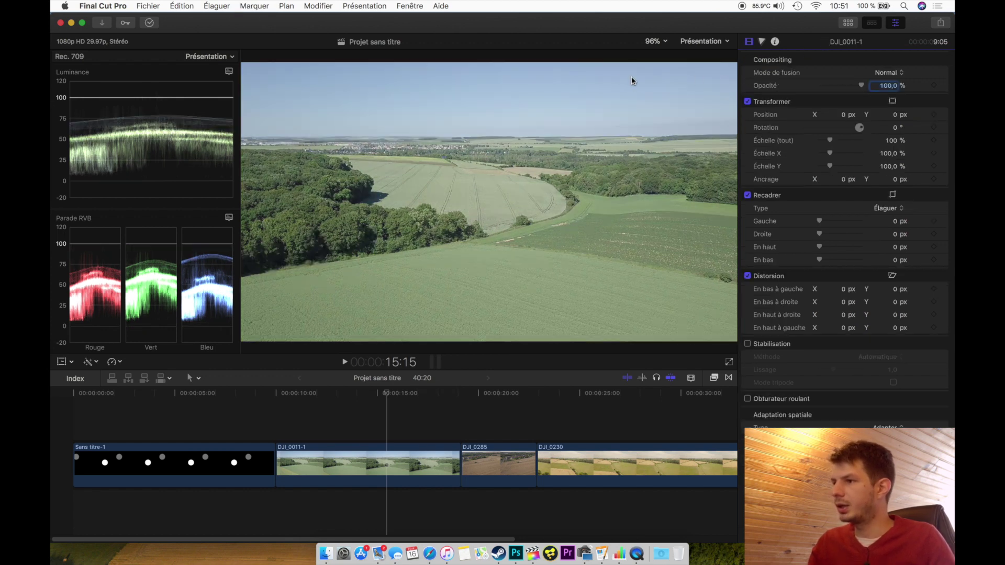
Review the viewer's range check options and switch to the saved Etalonnage workspace.
{"action": "left_click", "coordinate": [703, 41]}
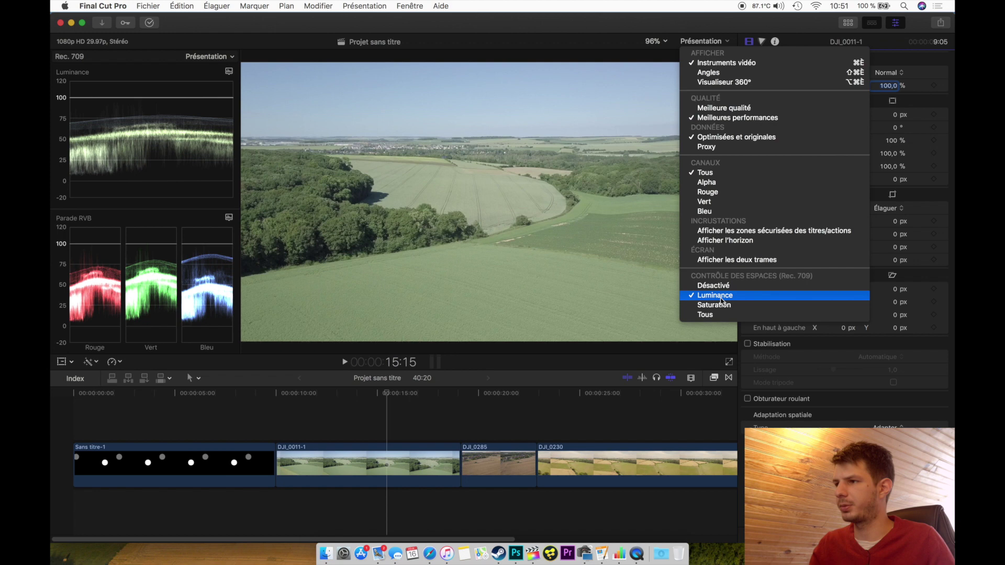
{"action": "left_click", "coordinate": [712, 44]}
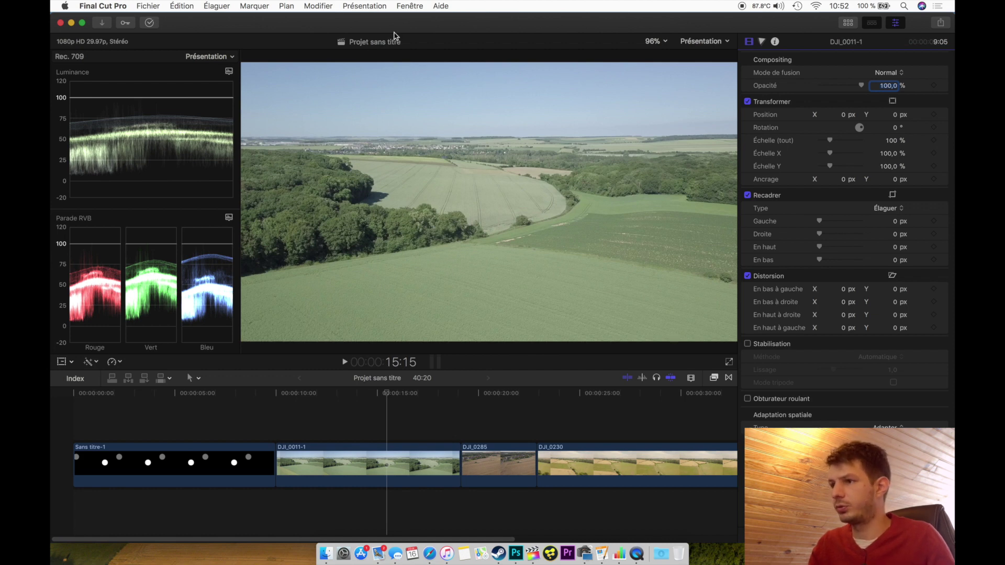
{"action": "left_click", "coordinate": [410, 6]}
{"action": "mouse_move", "coordinate": [436, 90]}
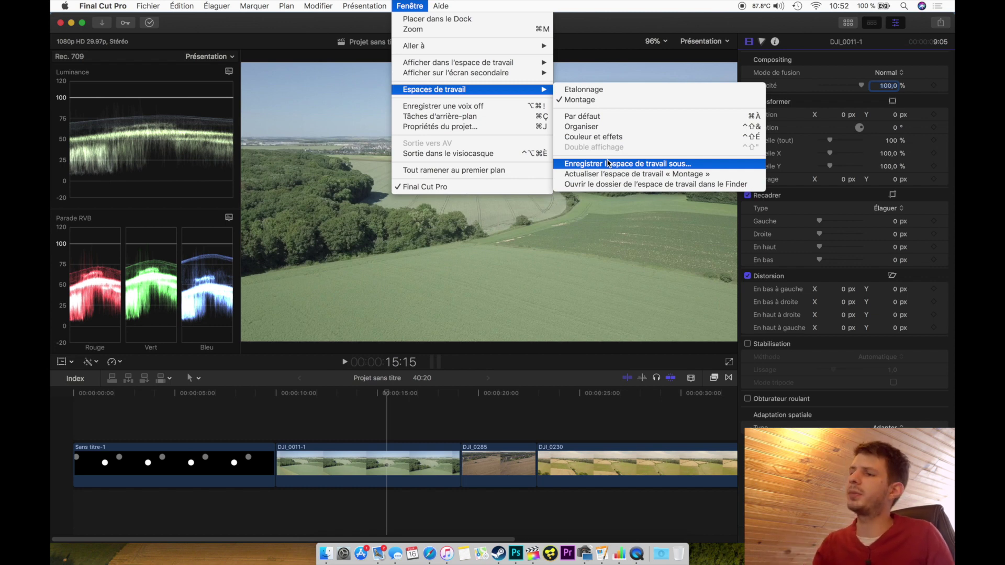
{"action": "left_click", "coordinate": [585, 91]}
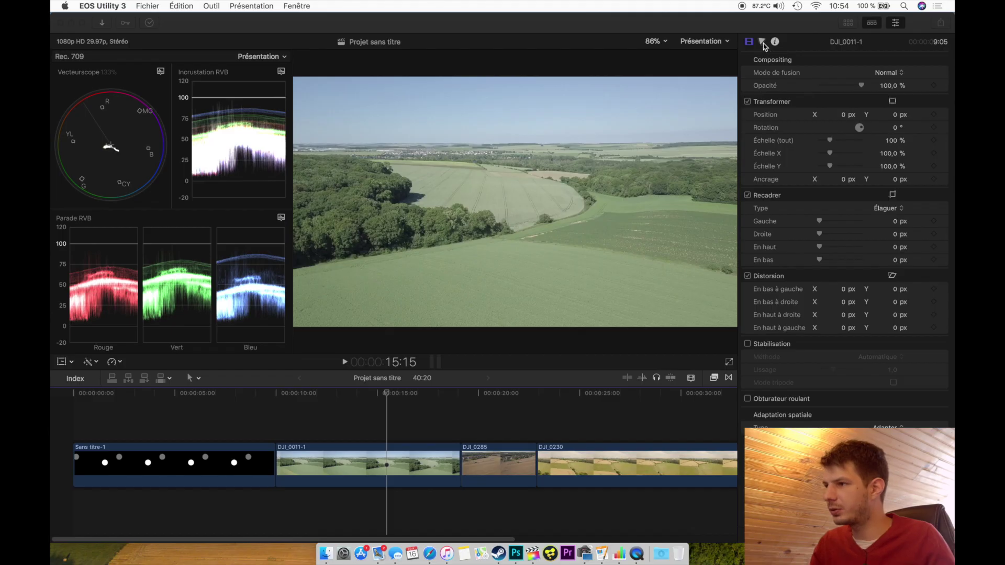
Add a Réglage couleurs correction to clip DJI_0011-1 and look through its Exposition, Saturation and Couleur controls.
{"action": "left_click", "coordinate": [763, 44]}
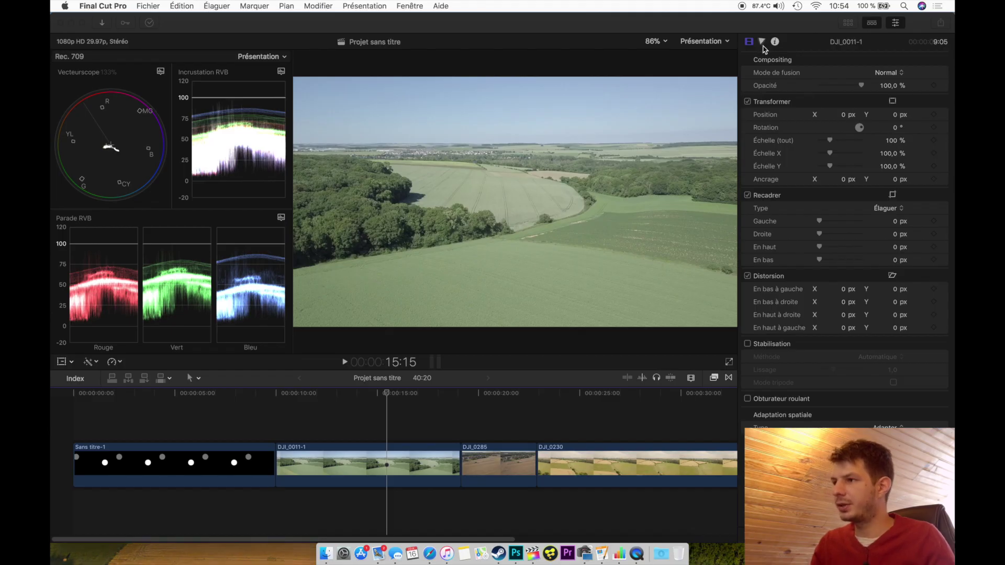
{"action": "left_click", "coordinate": [762, 44]}
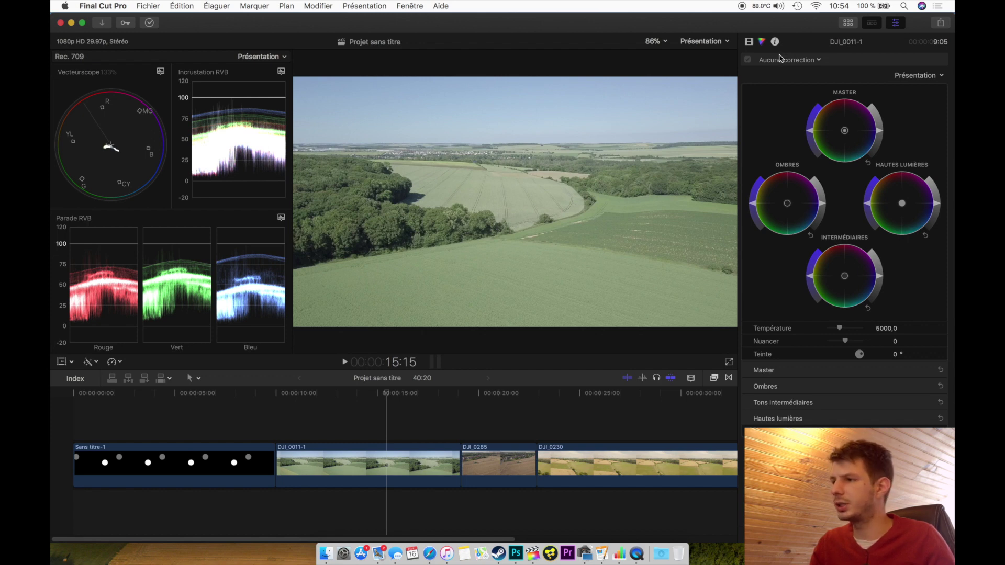
{"action": "left_click", "coordinate": [779, 58]}
{"action": "left_click", "coordinate": [787, 82]}
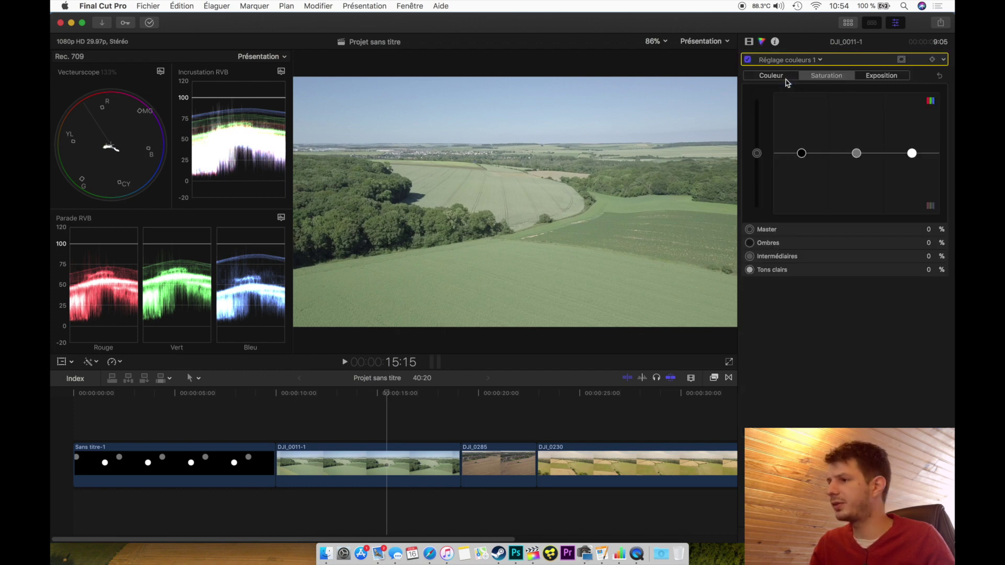
{"action": "left_click", "coordinate": [877, 77]}
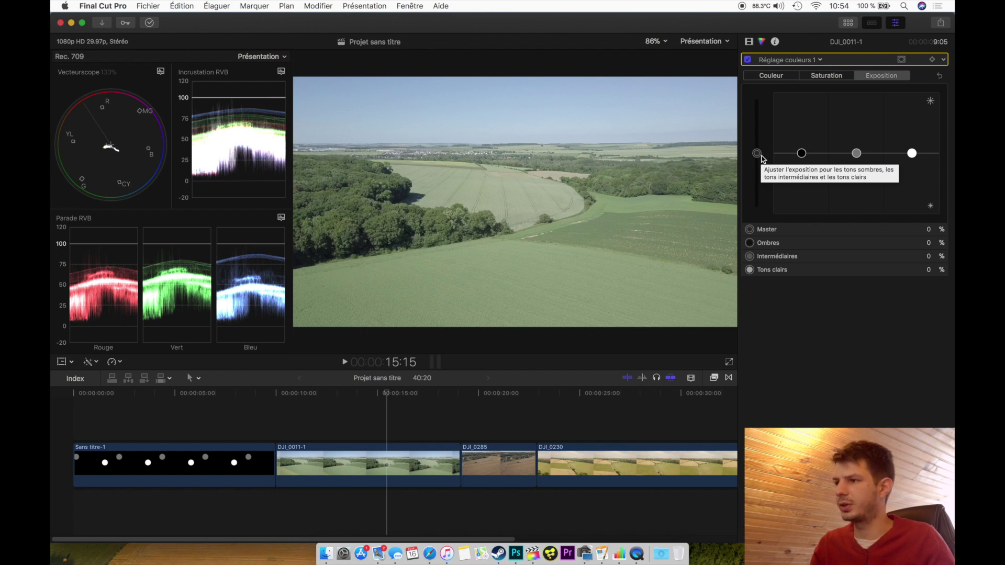
{"action": "left_click", "coordinate": [778, 77]}
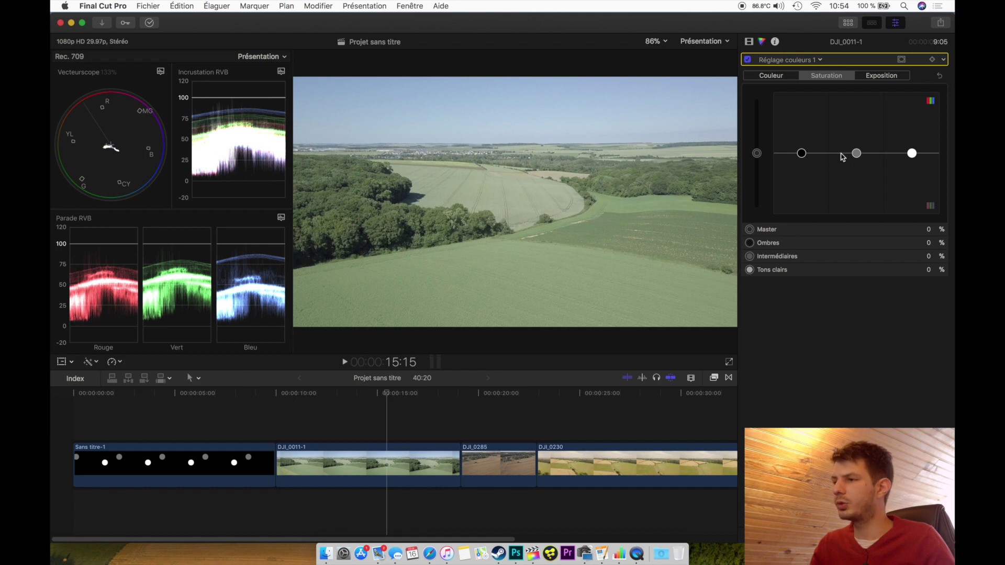
{"action": "left_click", "coordinate": [779, 76]}
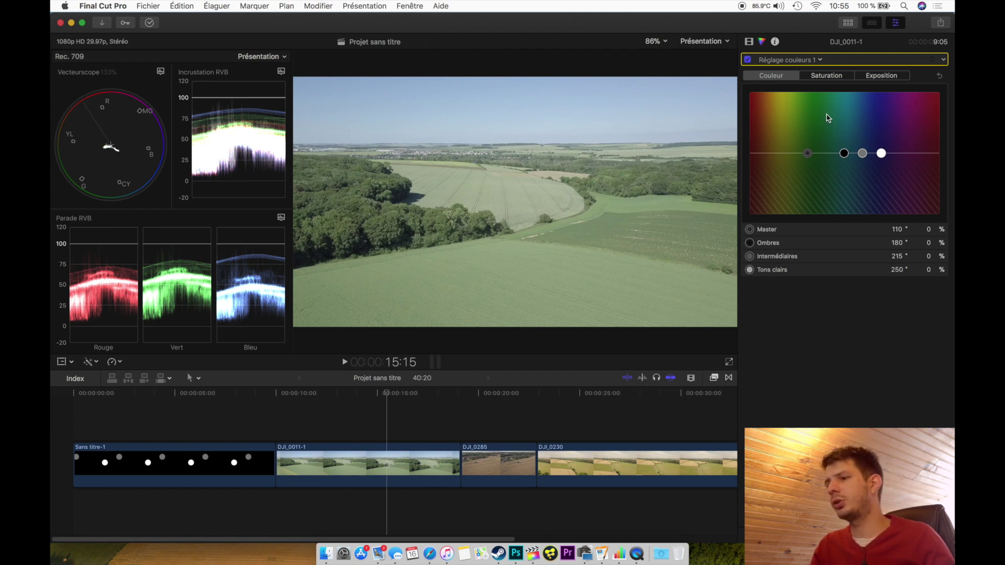
Add a Roues des couleurs correction to clip DJI_0011-1 and review the list of corrections.
{"action": "left_click", "coordinate": [811, 62]}
{"action": "left_click", "coordinate": [796, 114]}
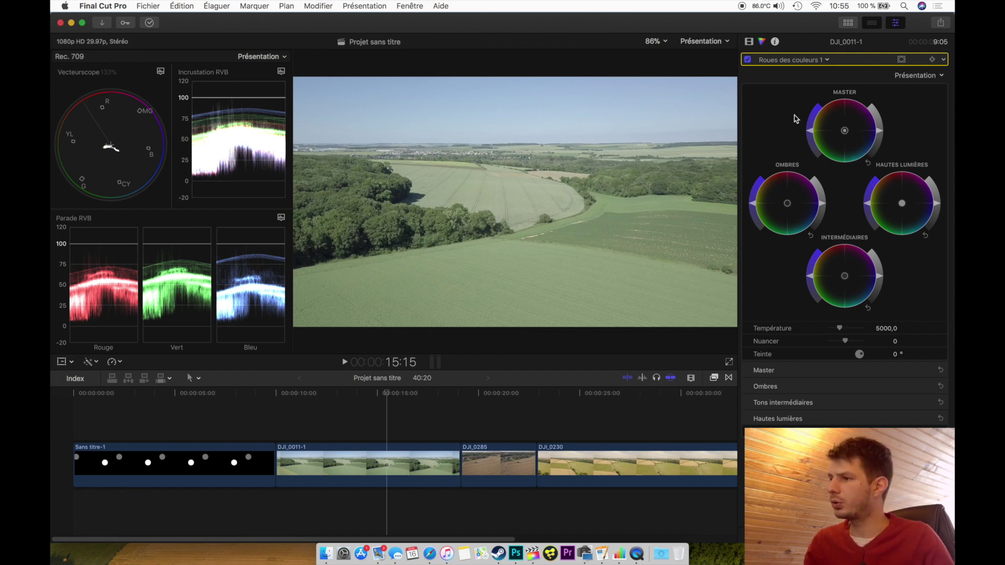
{"action": "left_click", "coordinate": [827, 60]}
{"action": "left_click", "coordinate": [829, 62]}
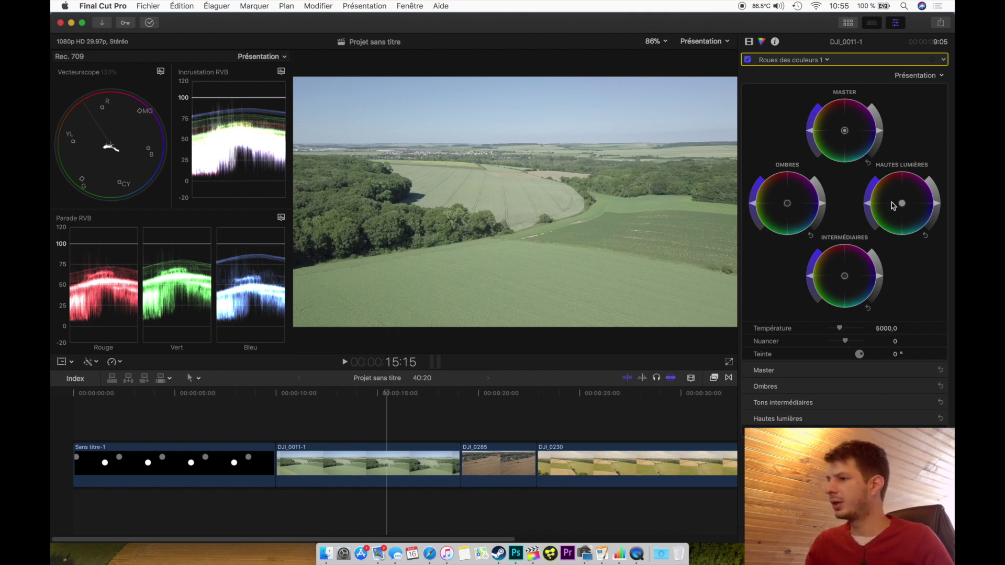
Try lowering the shadows and raising the highlights brightness on the color wheels, and reset both wheels.
{"action": "left_click_drag", "start_coordinate": [822, 206], "coordinate": [816, 226]}
{"action": "left_click_drag", "start_coordinate": [938, 203], "coordinate": [924, 186]}
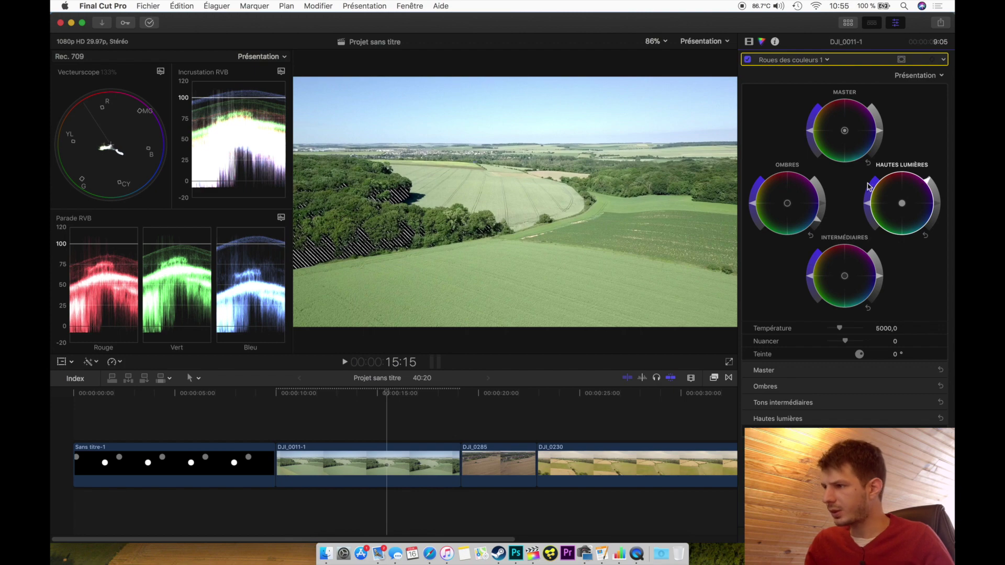
{"action": "left_click", "coordinate": [925, 236]}
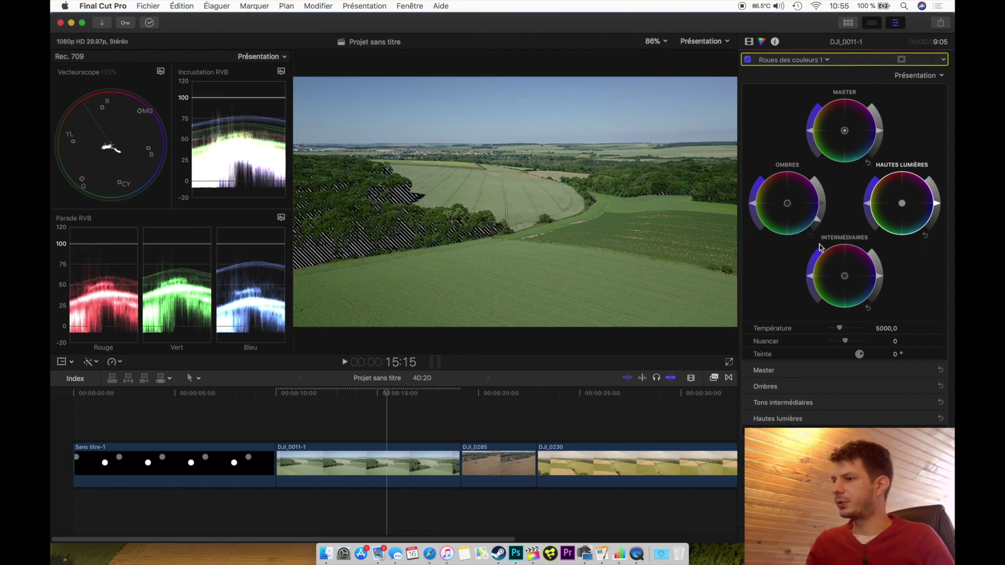
{"action": "left_click", "coordinate": [811, 236]}
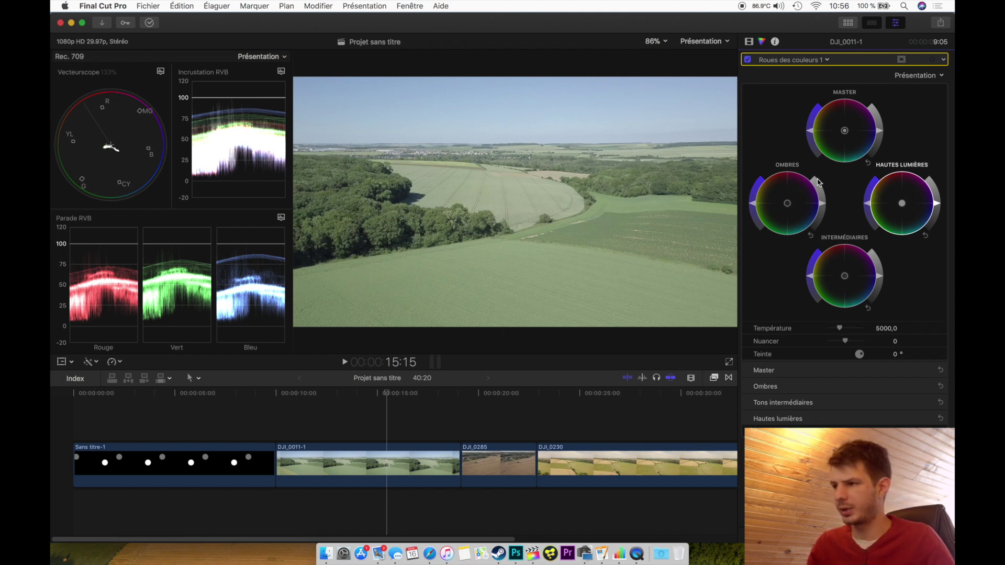
{"action": "left_click_drag", "start_coordinate": [824, 205], "coordinate": [819, 226]}
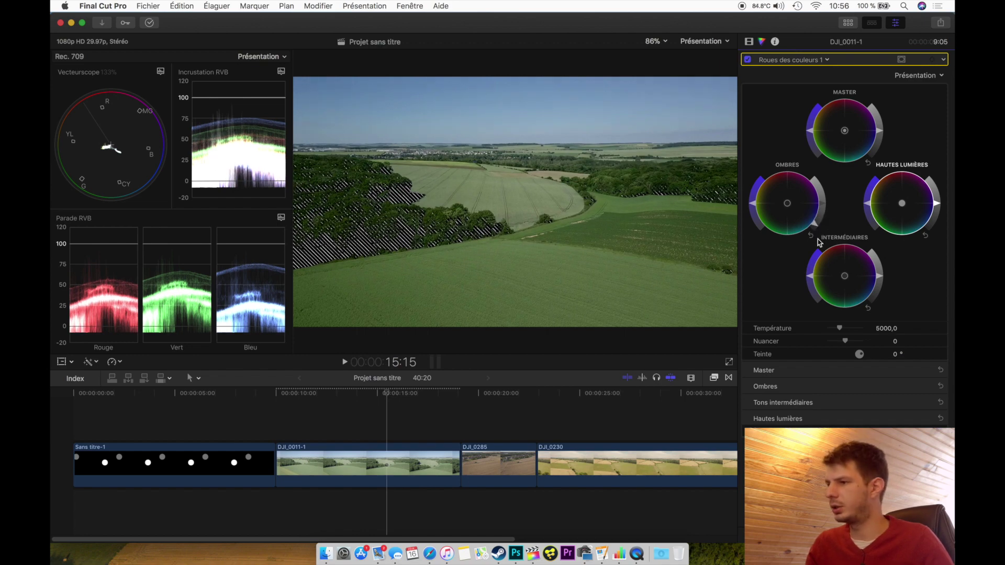
{"action": "left_click", "coordinate": [811, 236]}
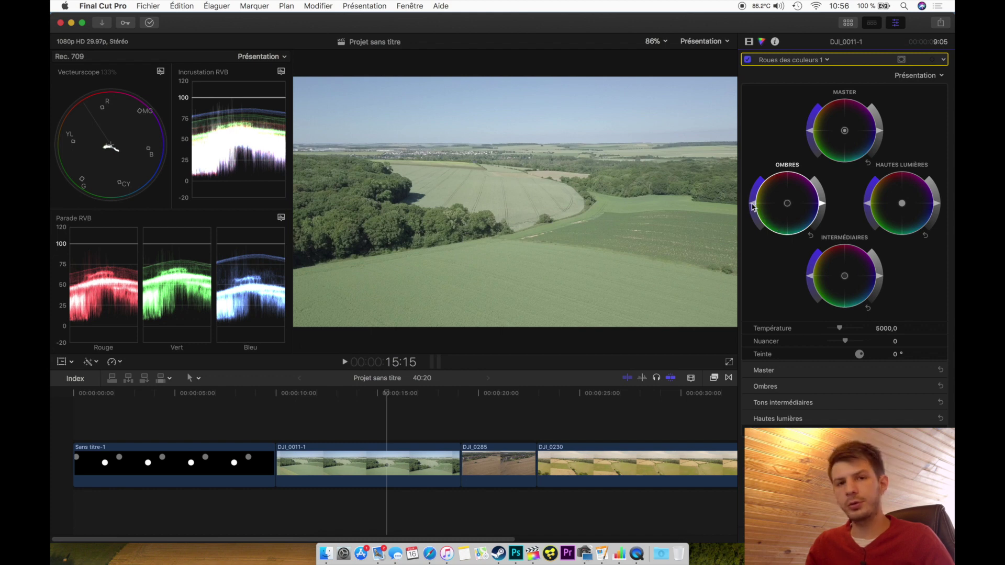
{"action": "mouse_move", "coordinate": [752, 207]}
{"action": "left_mouse_down"}
{"action": "mouse_move", "coordinate": [753, 188]}
{"action": "mouse_move", "coordinate": [748, 220]}
{"action": "mouse_move", "coordinate": [749, 203]}
{"action": "left_mouse_up"}
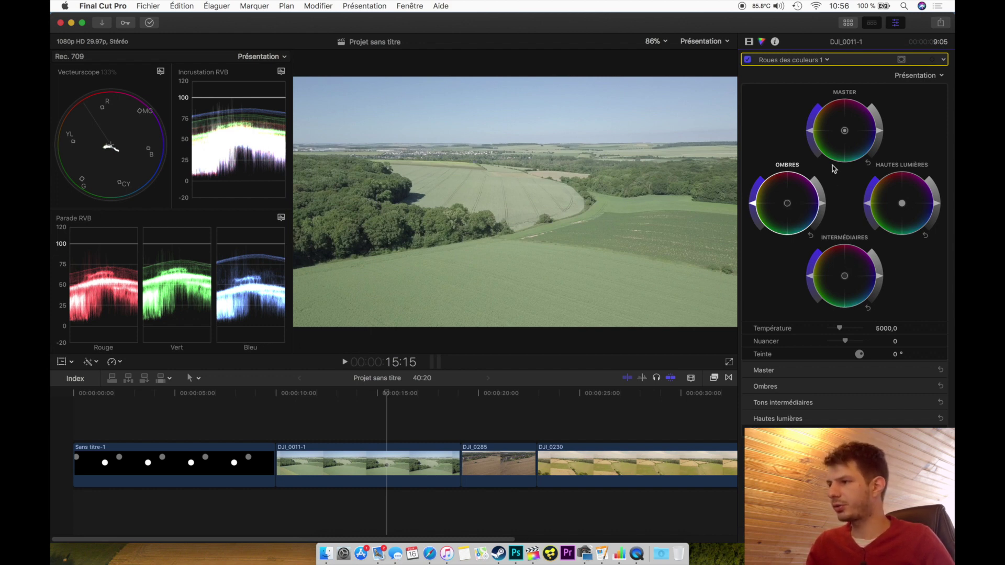
Try shifting the Master wheel's tint toward blue and toward magenta, and reset the wheel.
{"action": "left_click", "coordinate": [845, 132]}
{"action": "left_click_drag", "start_coordinate": [845, 131], "coordinate": [882, 159]}
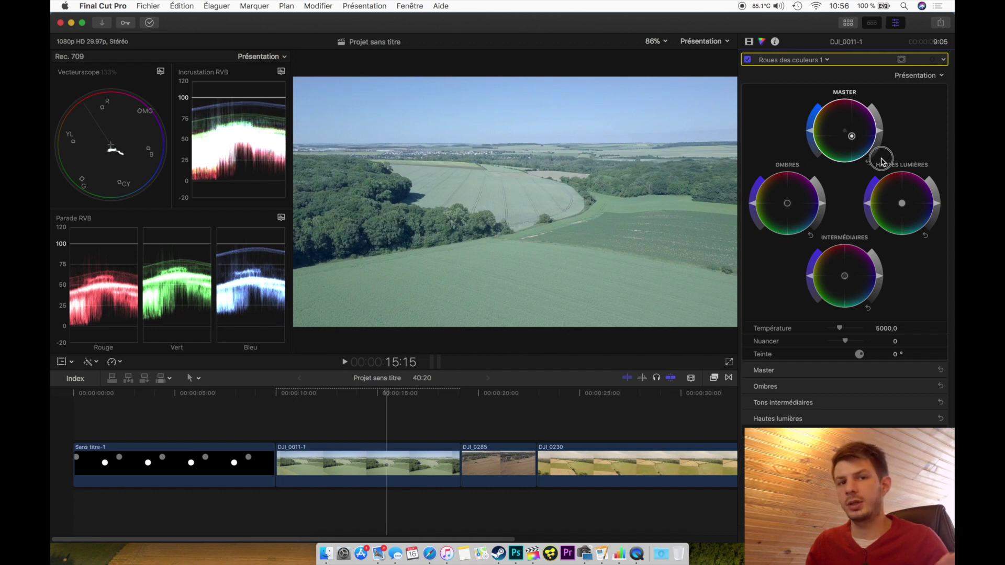
{"action": "left_click_drag", "start_coordinate": [879, 161], "coordinate": [847, 126]}
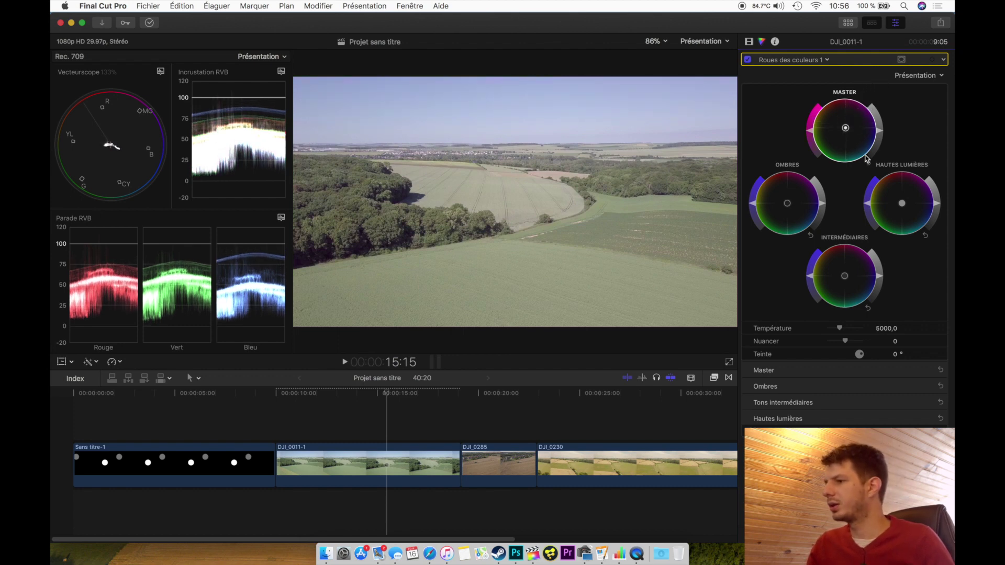
{"action": "left_click", "coordinate": [869, 163]}
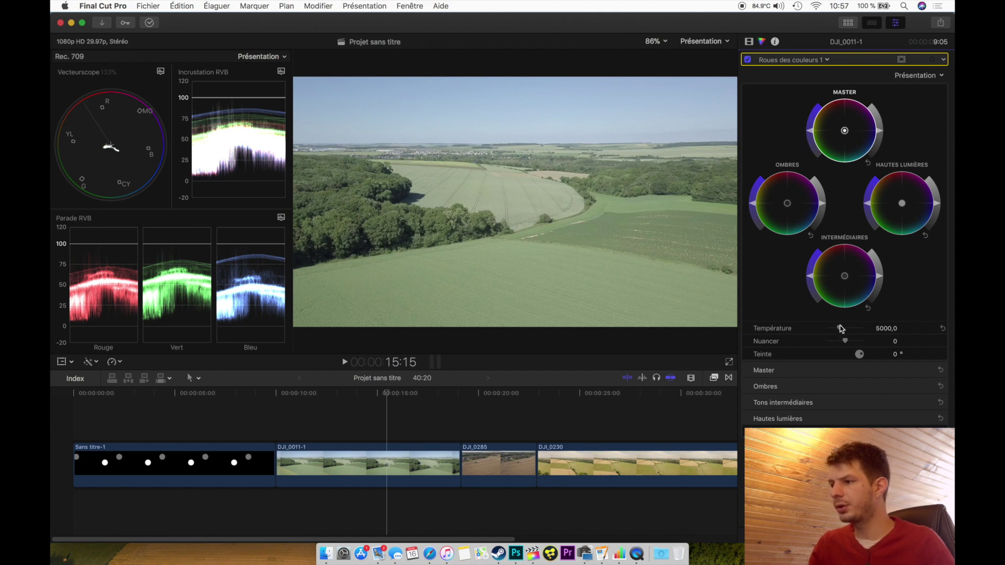
Try a Température of 2500, a slight Master tint shift and a Nuancer value of -11, resetting each one.
{"action": "left_click_drag", "start_coordinate": [841, 329], "coordinate": [827, 331]}
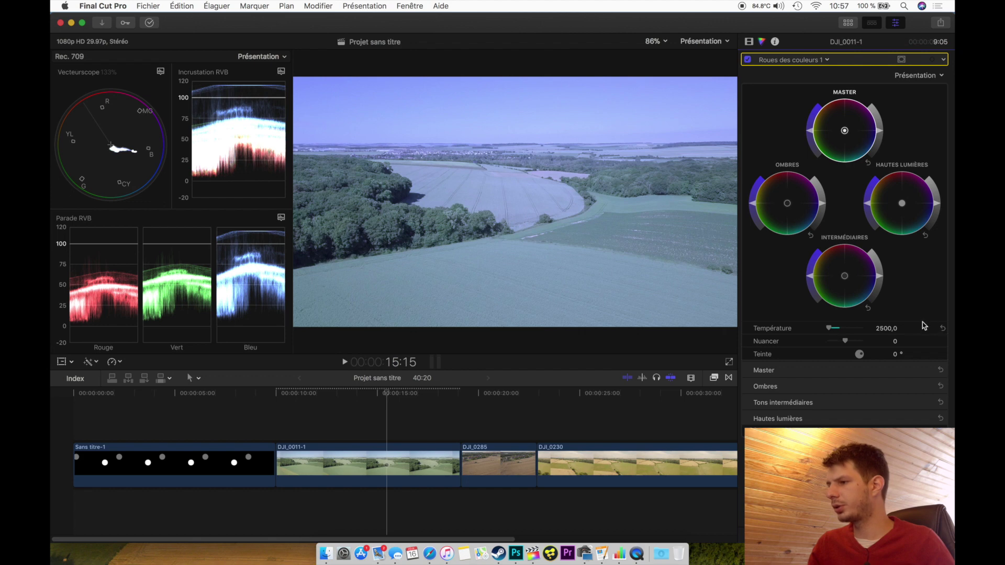
{"action": "left_click", "coordinate": [942, 329]}
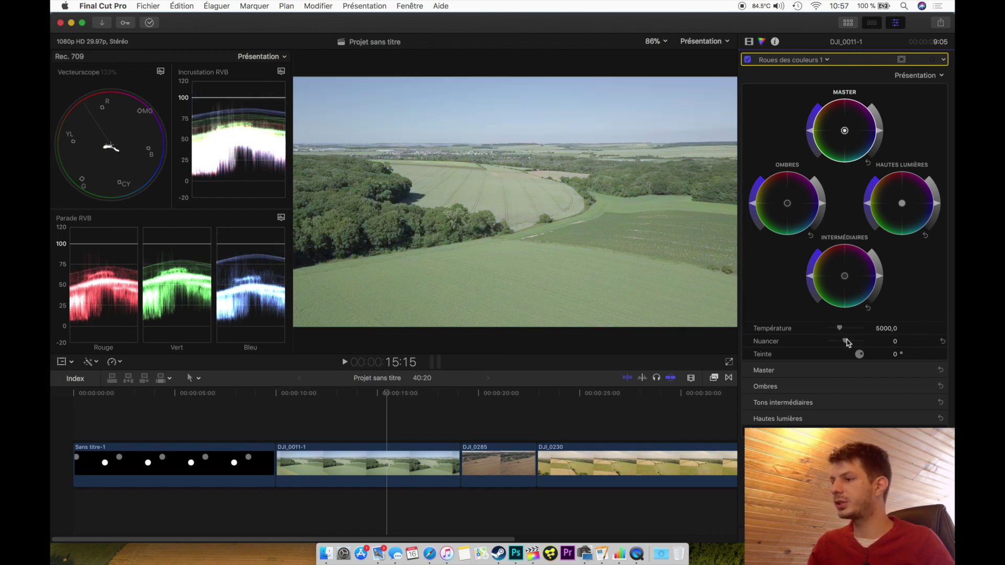
{"action": "mouse_move", "coordinate": [845, 132]}
{"action": "left_mouse_down"}
{"action": "mouse_move", "coordinate": [841, 117]}
{"action": "mouse_move", "coordinate": [807, 95]}
{"action": "mouse_move", "coordinate": [907, 157]}
{"action": "mouse_move", "coordinate": [843, 128]}
{"action": "left_mouse_up"}
{"action": "left_click", "coordinate": [868, 163]}
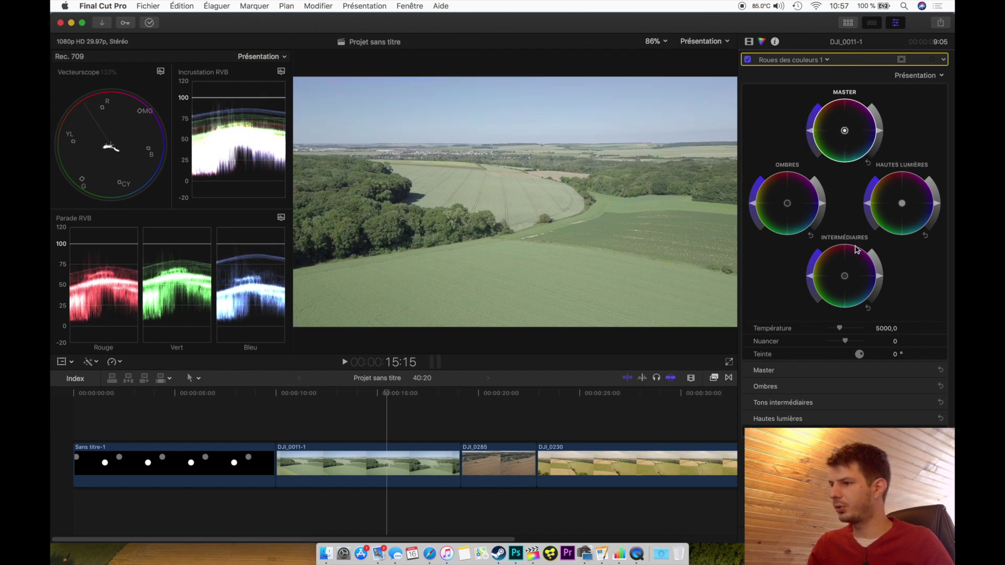
{"action": "mouse_move", "coordinate": [846, 343]}
{"action": "left_mouse_down"}
{"action": "mouse_move", "coordinate": [864, 344]}
{"action": "mouse_move", "coordinate": [825, 348]}
{"action": "mouse_move", "coordinate": [845, 343]}
{"action": "left_mouse_up"}
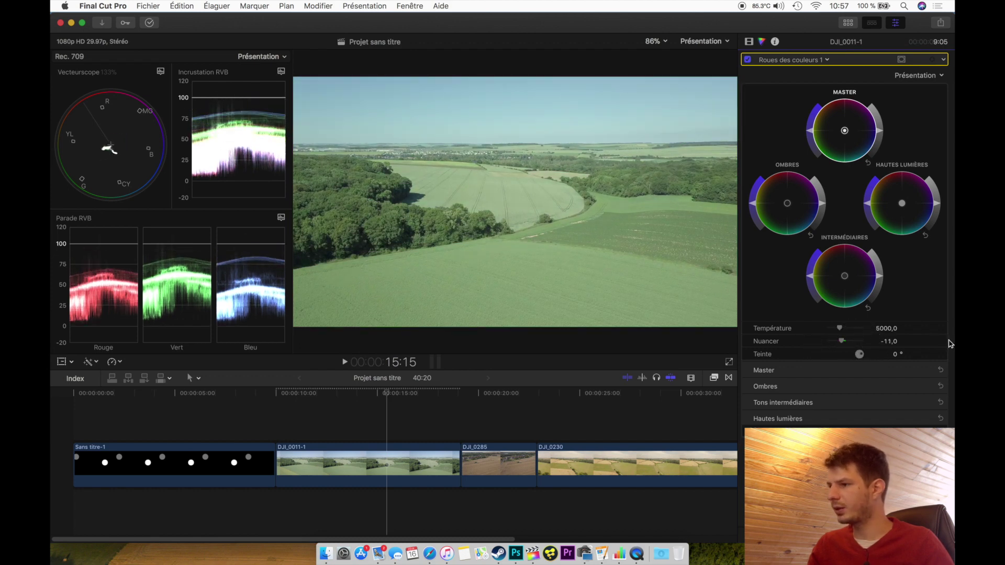
{"action": "left_click", "coordinate": [942, 341]}
Try shifting the Master wheel toward magenta and toward green, resetting the wheel after each shift.
{"action": "left_click_drag", "start_coordinate": [847, 138], "coordinate": [892, 79]}
{"action": "left_click", "coordinate": [869, 161]}
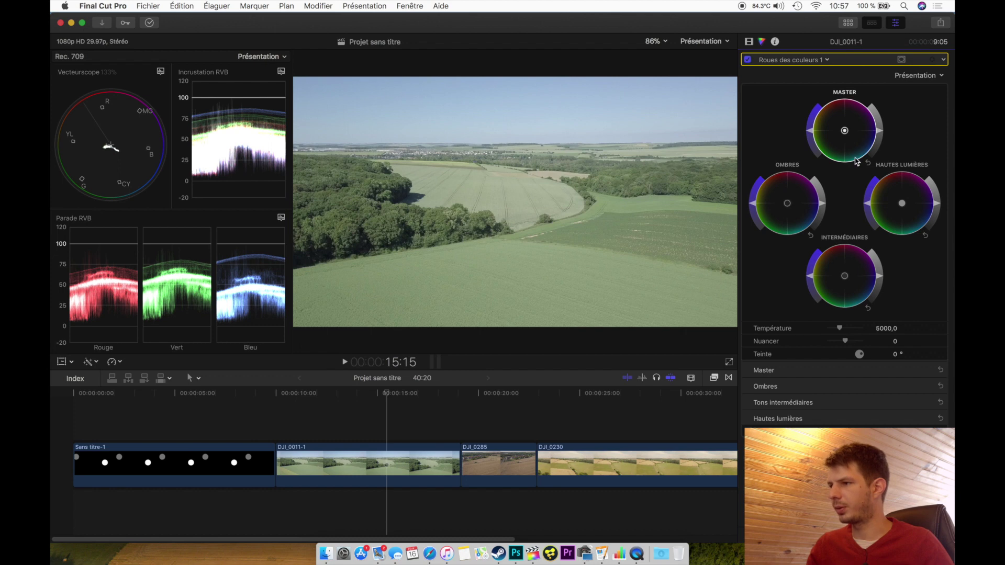
{"action": "left_click_drag", "start_coordinate": [844, 133], "coordinate": [821, 159]}
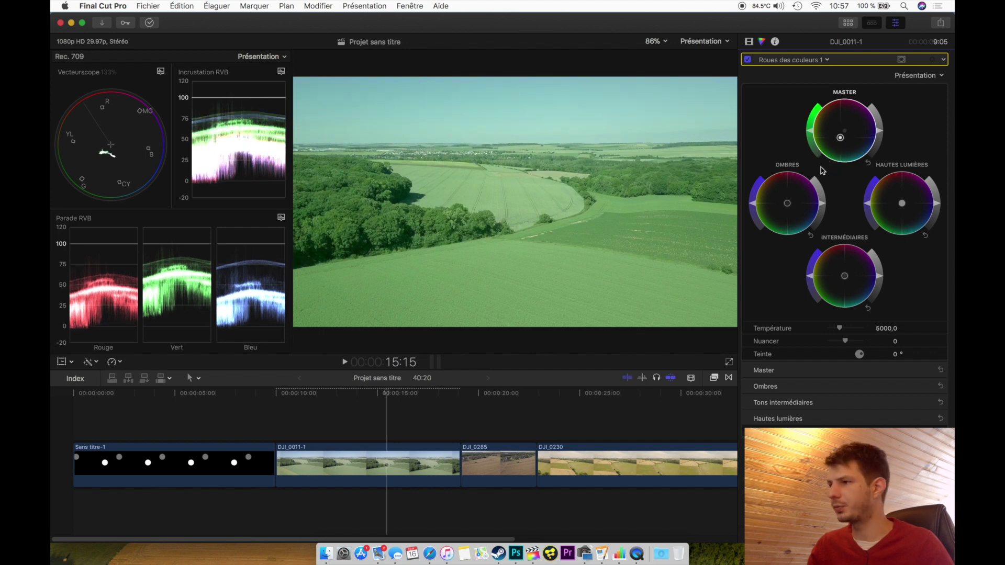
{"action": "left_click", "coordinate": [869, 164]}
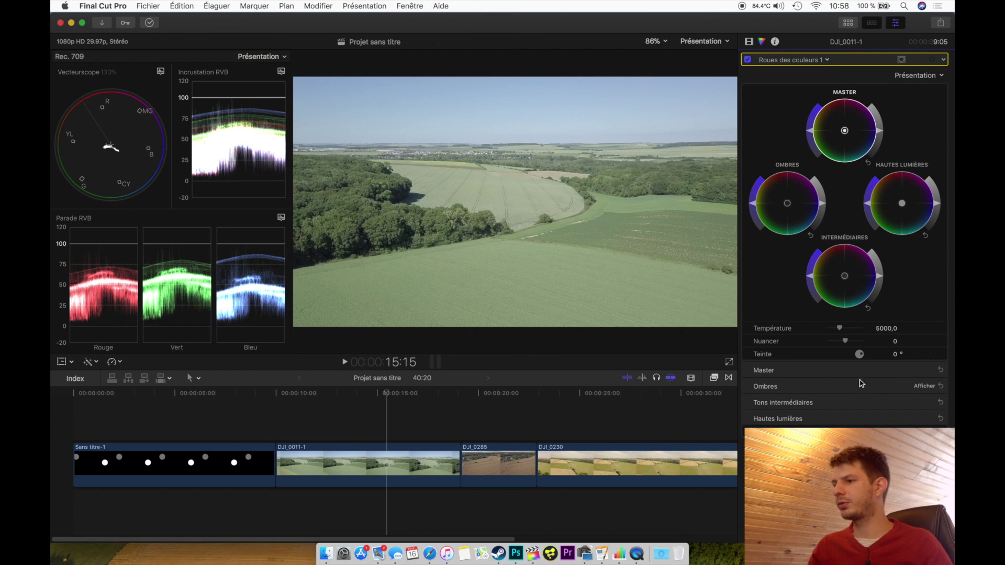
Show the Master values, shift the Master color to green at G 25 and B 2, and raise its saturation to 1,69.
{"action": "left_click", "coordinate": [924, 370]}
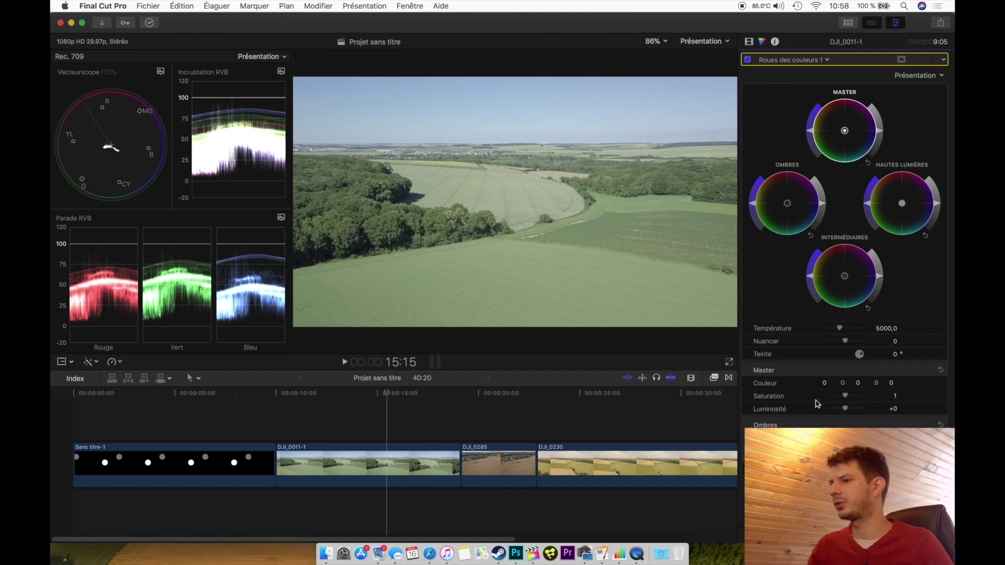
{"action": "left_click_drag", "start_coordinate": [846, 134], "coordinate": [822, 165]}
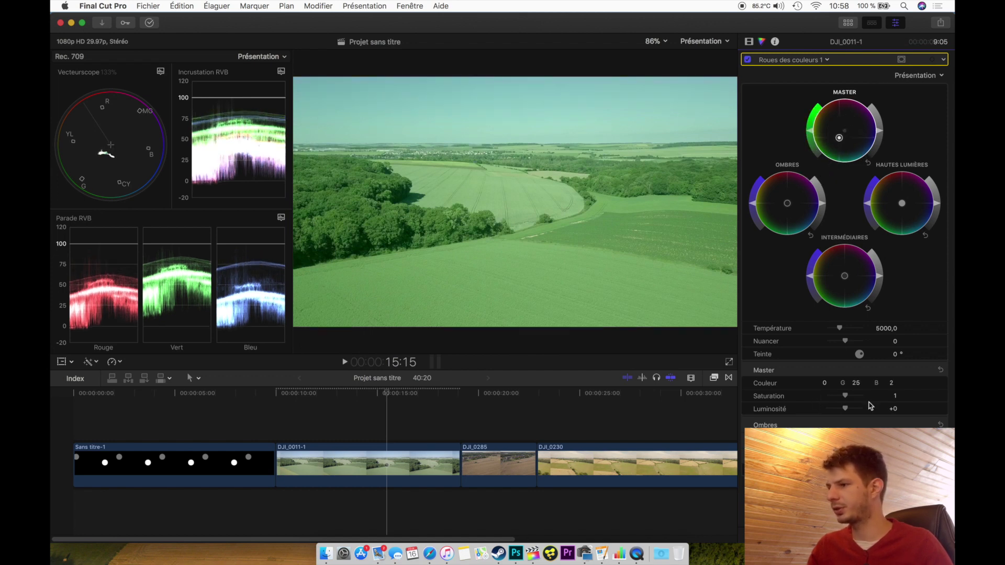
{"action": "left_click_drag", "start_coordinate": [809, 130], "coordinate": [811, 113]}
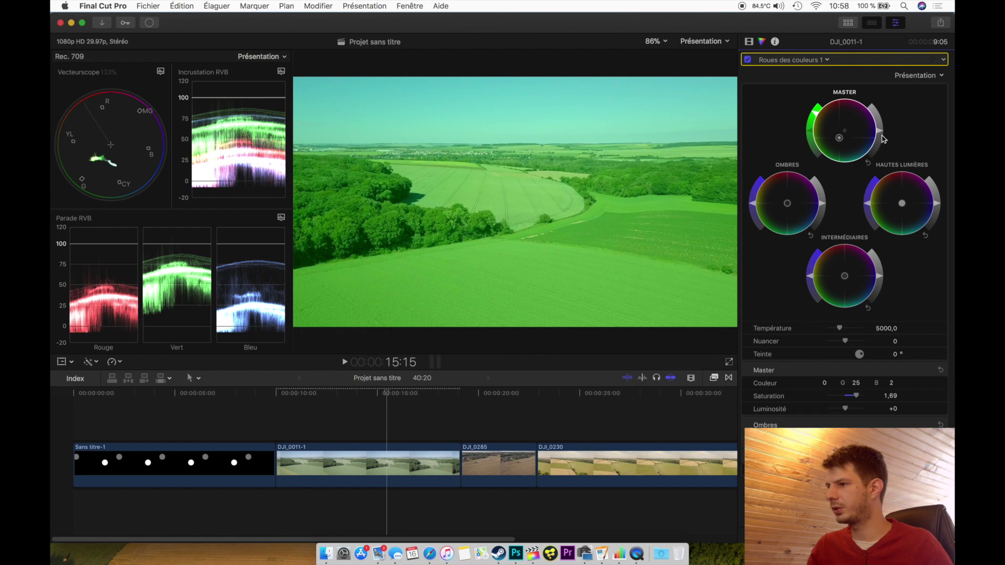
Try a Master luminosity of -0,18, reset all Master values and collapse the Master section.
{"action": "left_click_drag", "start_coordinate": [879, 134], "coordinate": [875, 142]}
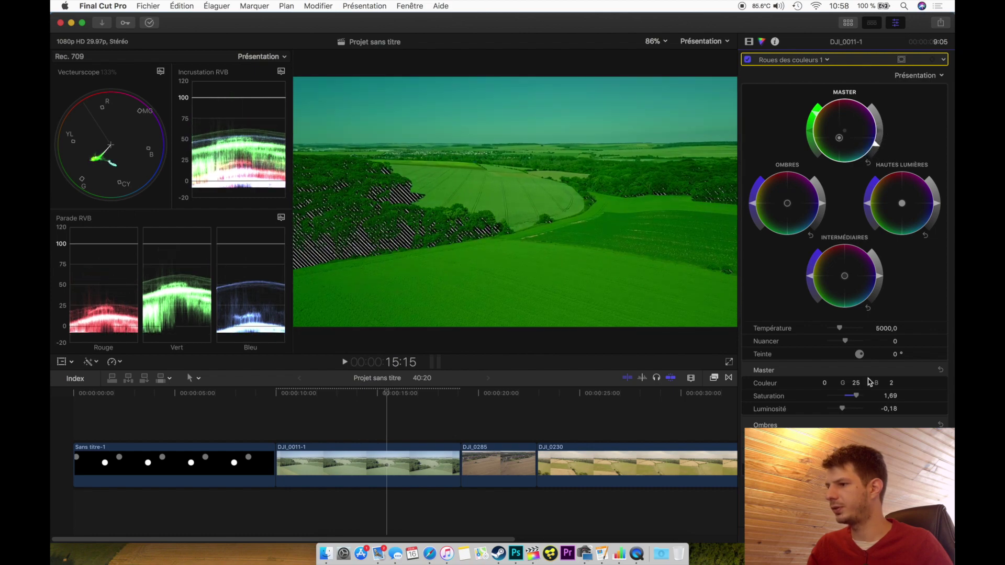
{"action": "left_click", "coordinate": [941, 370]}
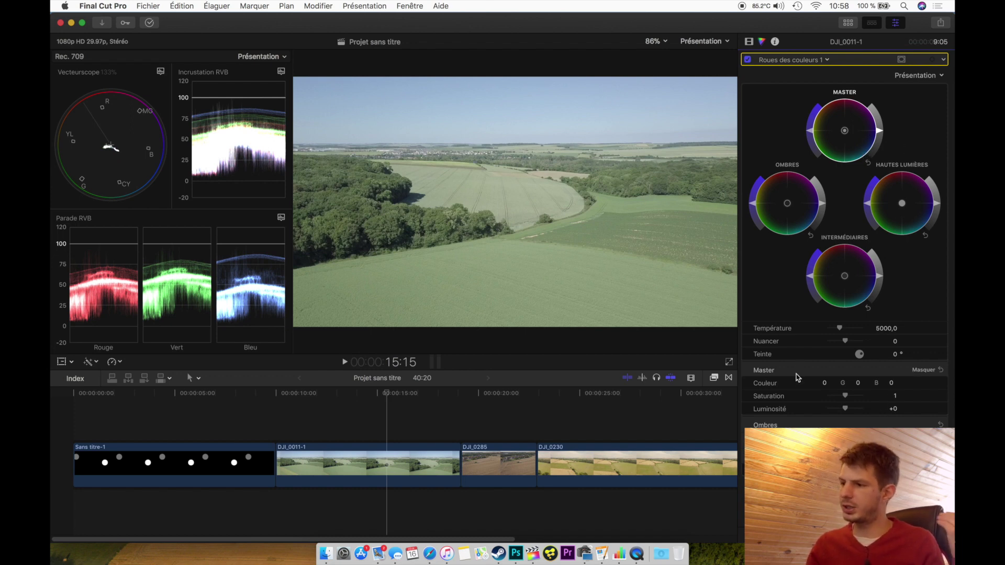
{"action": "left_click", "coordinate": [919, 370]}
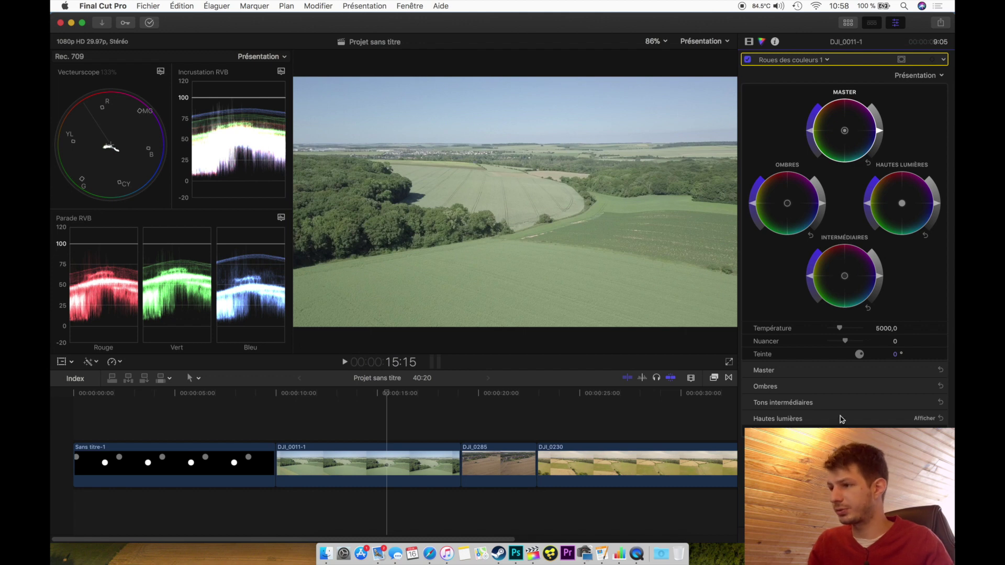
Add a color curves correction (Courbes de couleur) to the clip.
{"action": "left_click", "coordinate": [821, 61]}
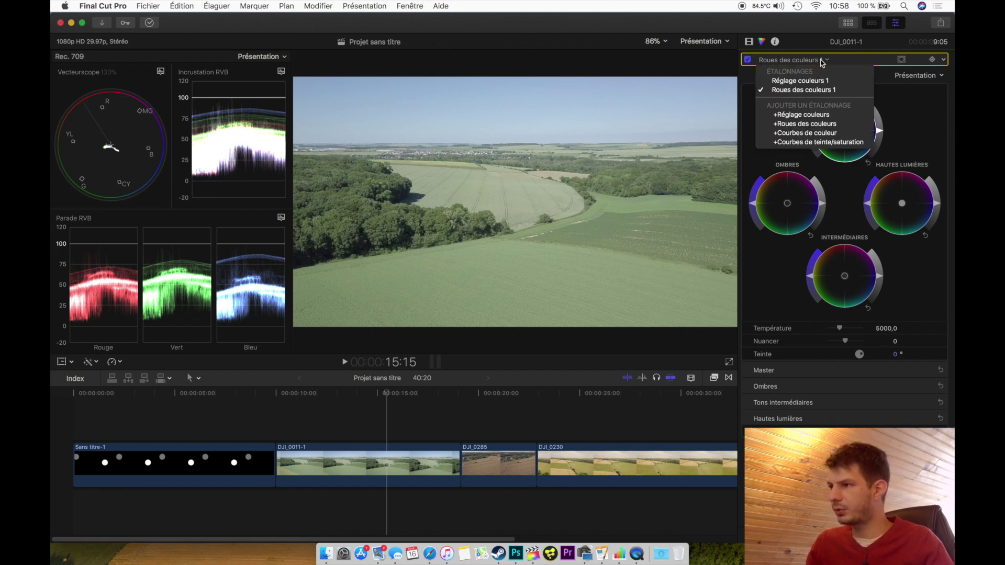
{"action": "left_click", "coordinate": [803, 133]}
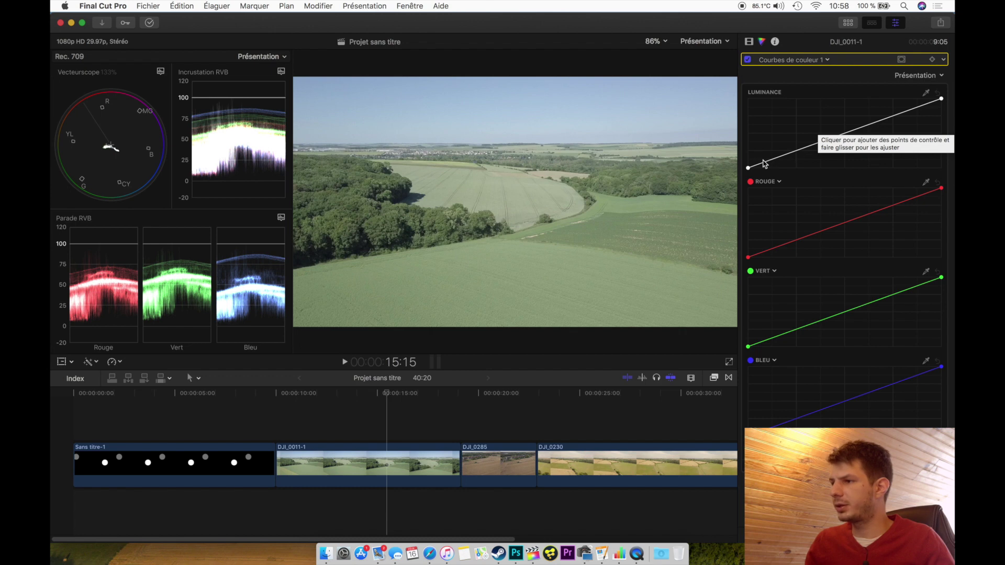
Try an S-shaped luminance curve with lowered shadows and raised highlights, and reset the curve.
{"action": "left_click_drag", "start_coordinate": [749, 168], "coordinate": [755, 162]}
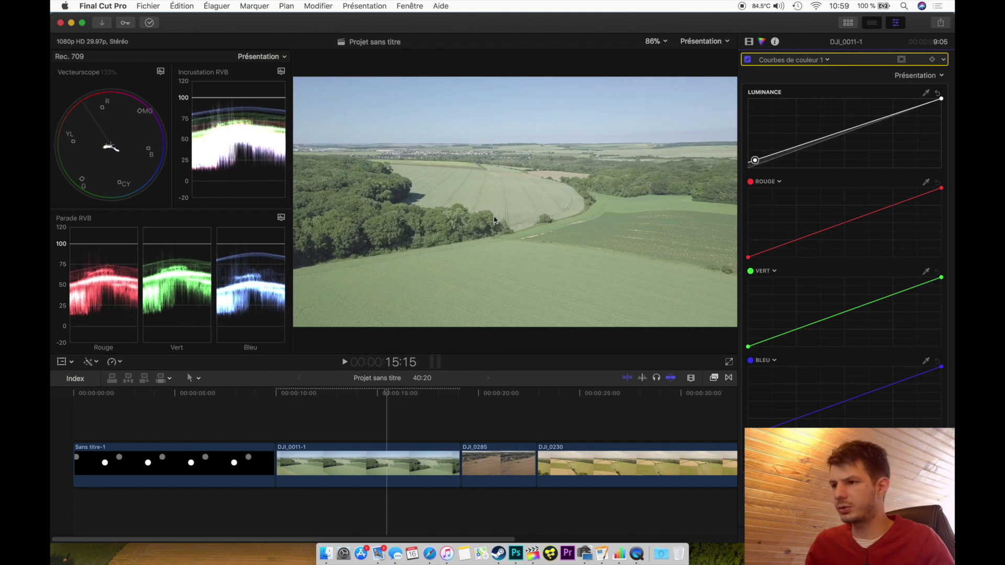
{"action": "left_click_drag", "start_coordinate": [800, 151], "coordinate": [799, 155]}
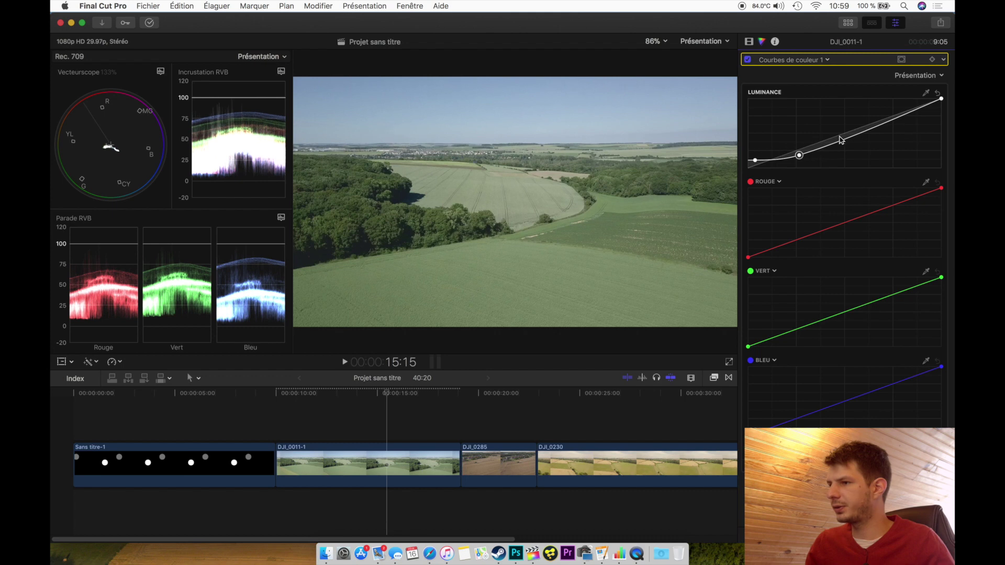
{"action": "left_click_drag", "start_coordinate": [908, 115], "coordinate": [892, 113]}
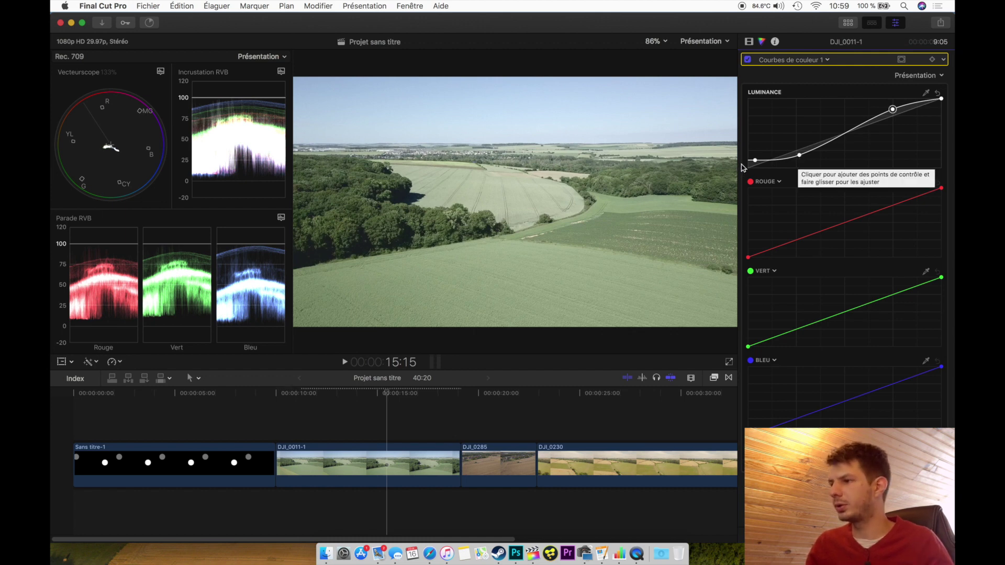
{"action": "mouse_move", "coordinate": [756, 160]}
{"action": "left_mouse_down"}
{"action": "mouse_move", "coordinate": [738, 183]}
{"action": "mouse_move", "coordinate": [752, 170]}
{"action": "left_mouse_up"}
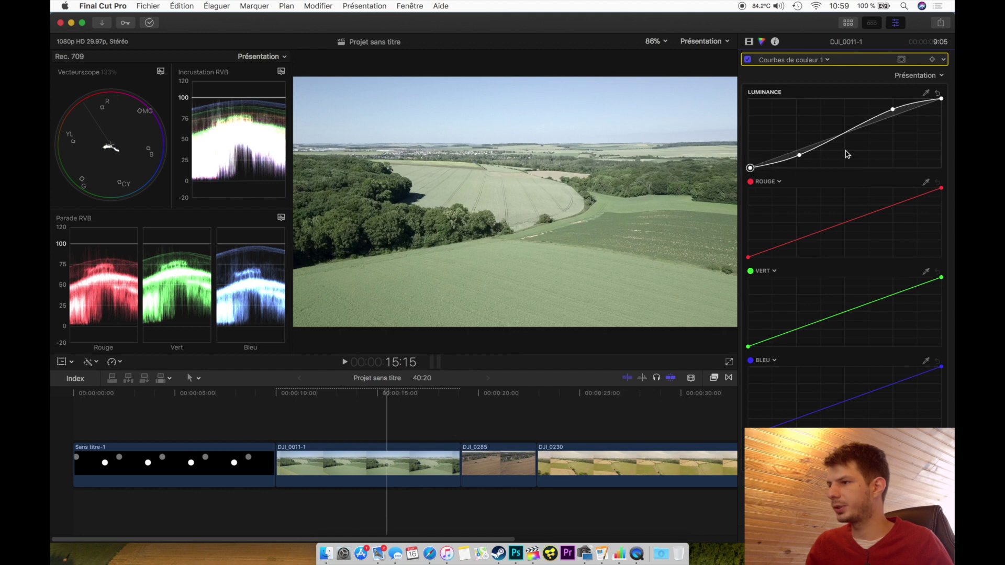
{"action": "left_click", "coordinate": [942, 92]}
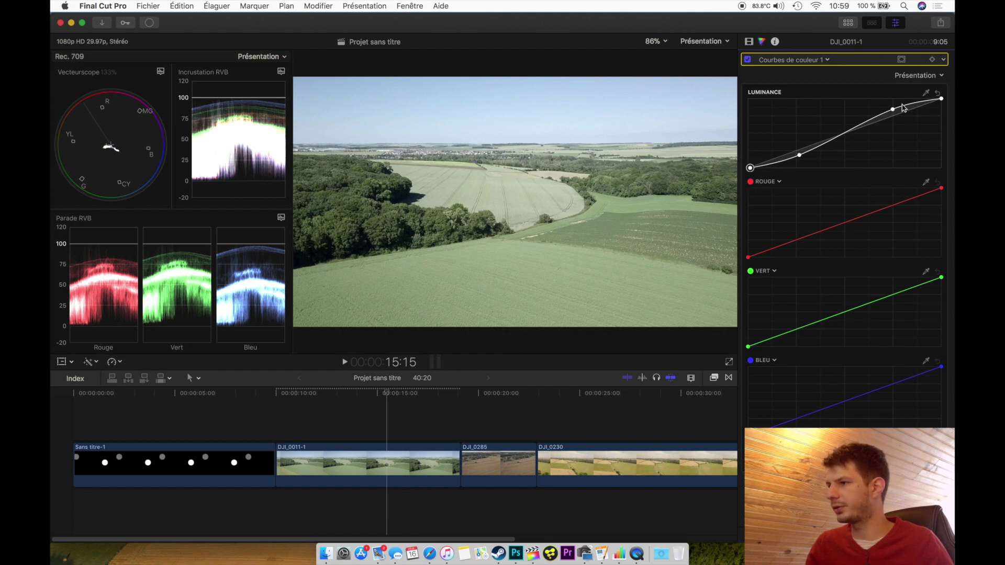
{"action": "left_click", "coordinate": [937, 93]}
Move the luminance curve's black and white end points horizontally inward to increase the contrast.
{"action": "left_click", "coordinate": [749, 169]}
{"action": "left_click_drag", "start_coordinate": [750, 173], "coordinate": [761, 175]}
{"action": "left_click_drag", "start_coordinate": [941, 99], "coordinate": [902, 100]}
{"action": "left_click_drag", "start_coordinate": [759, 167], "coordinate": [762, 168]}
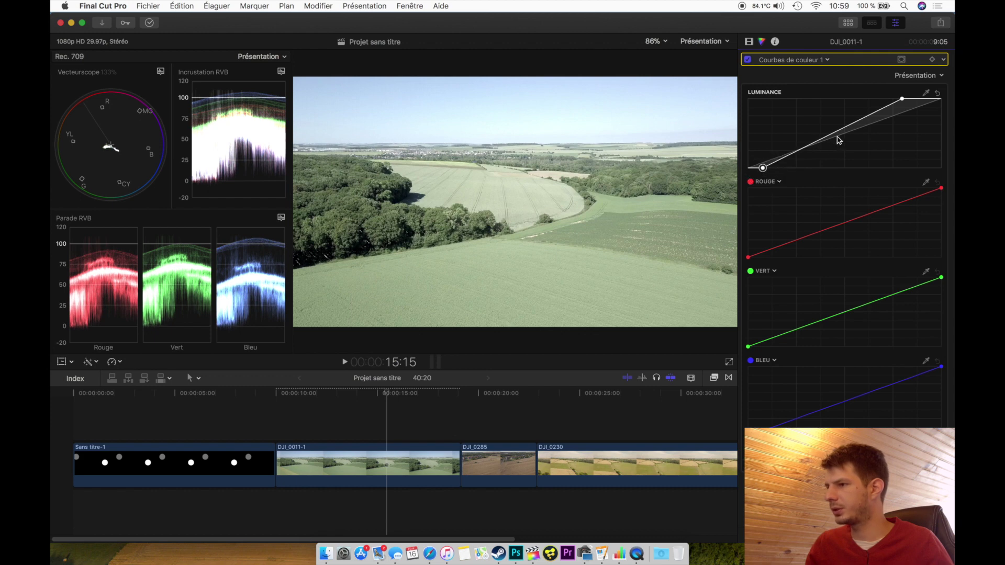
Add highlight, shadow and midtone control points to the luminance curve, lifting the shadows and lowering the midtones.
{"action": "left_click_drag", "start_coordinate": [843, 133], "coordinate": [883, 117]}
{"action": "left_click_drag", "start_coordinate": [790, 157], "coordinate": [785, 154]}
{"action": "left_click_drag", "start_coordinate": [844, 134], "coordinate": [843, 137]}
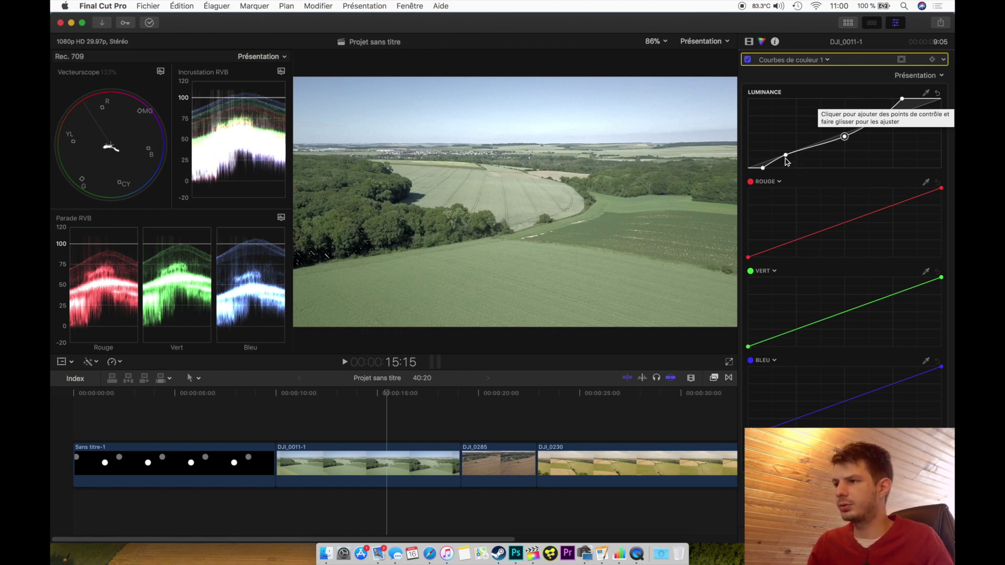
{"action": "left_click", "coordinate": [883, 117]}
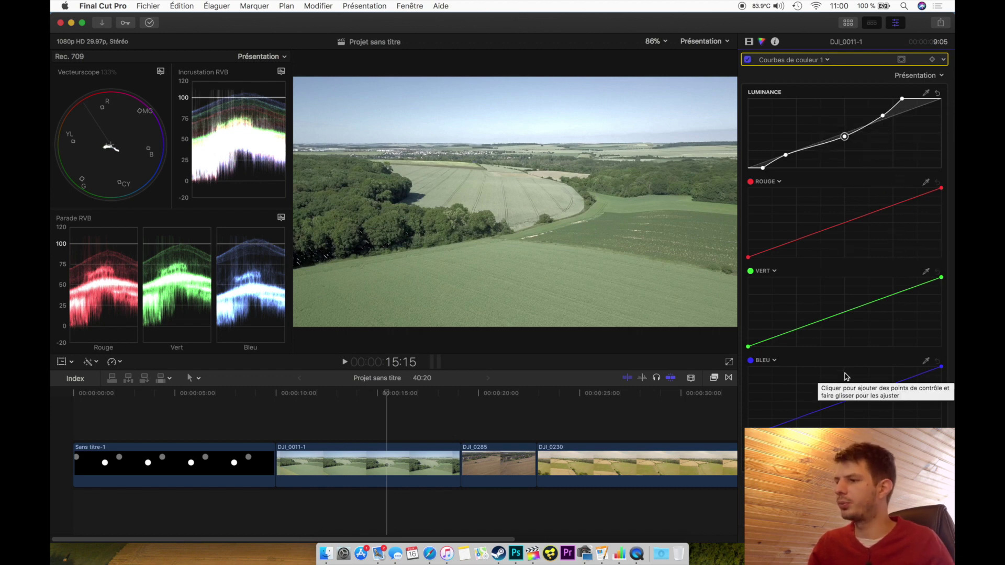
Try raising the blue curve's midtones and lowering the red curve's, and reset the luminance, red and blue curves.
{"action": "left_click", "coordinate": [840, 399]}
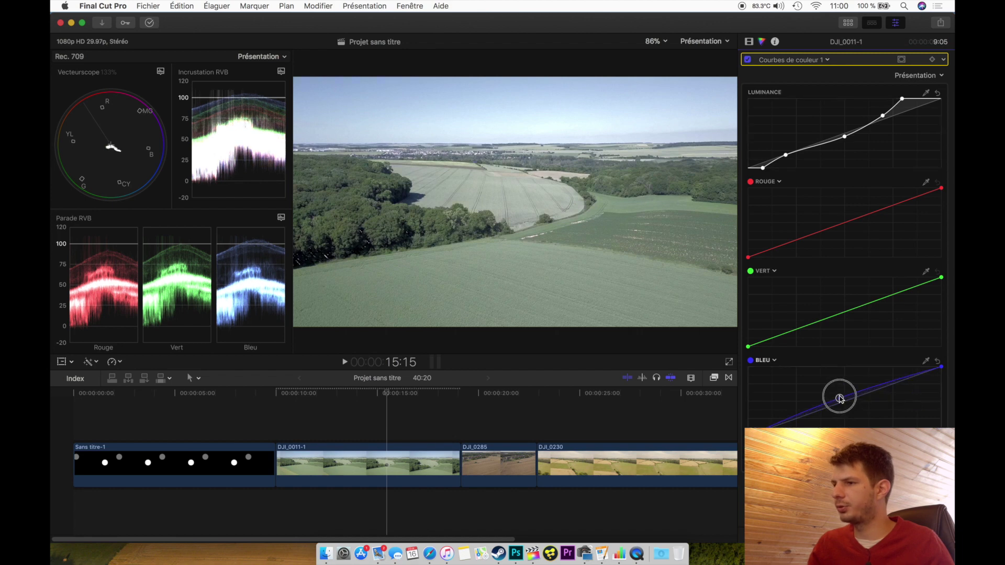
{"action": "left_click_drag", "start_coordinate": [846, 222], "coordinate": [846, 226]}
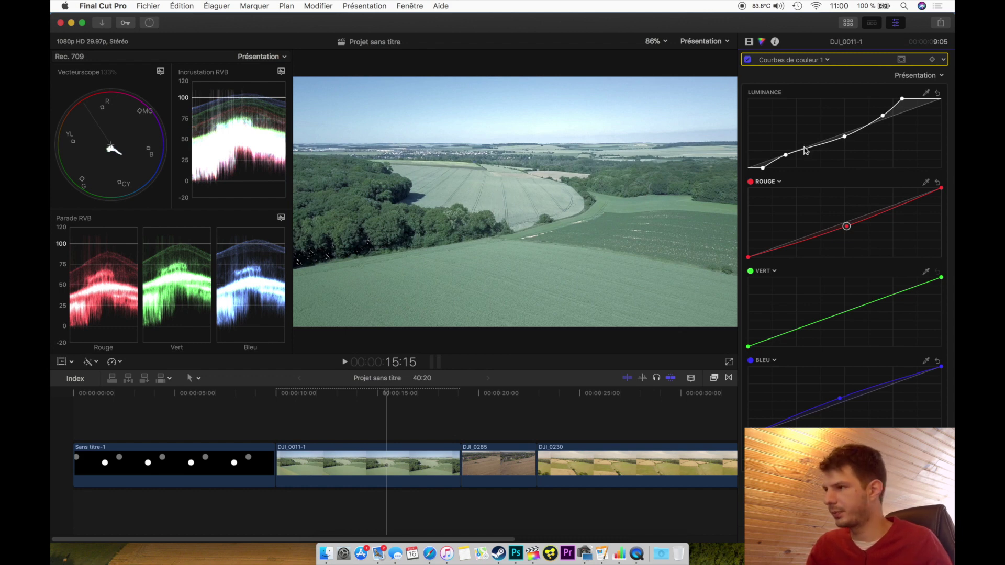
{"action": "left_click", "coordinate": [937, 94]}
{"action": "left_click", "coordinate": [937, 182]}
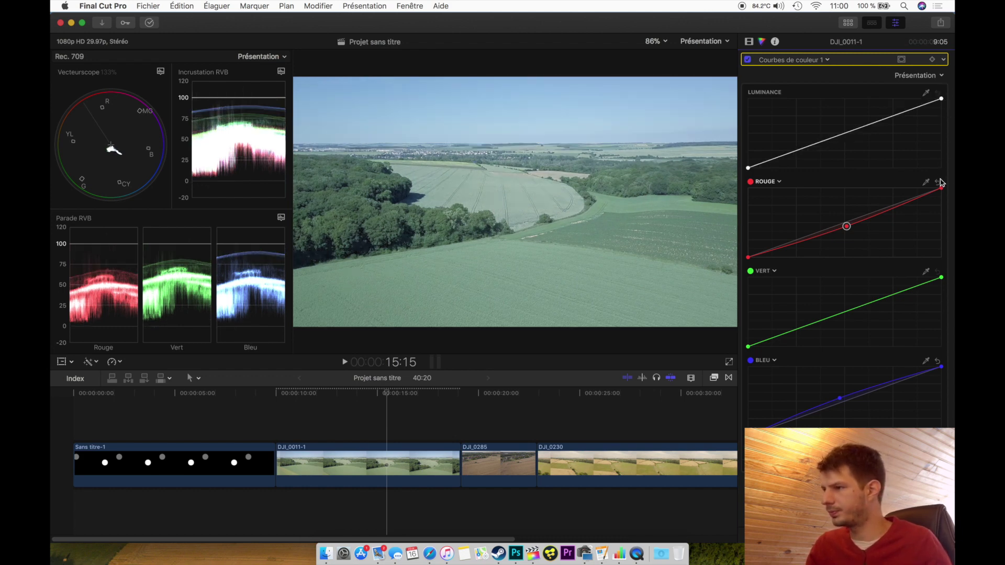
{"action": "left_click", "coordinate": [937, 360]}
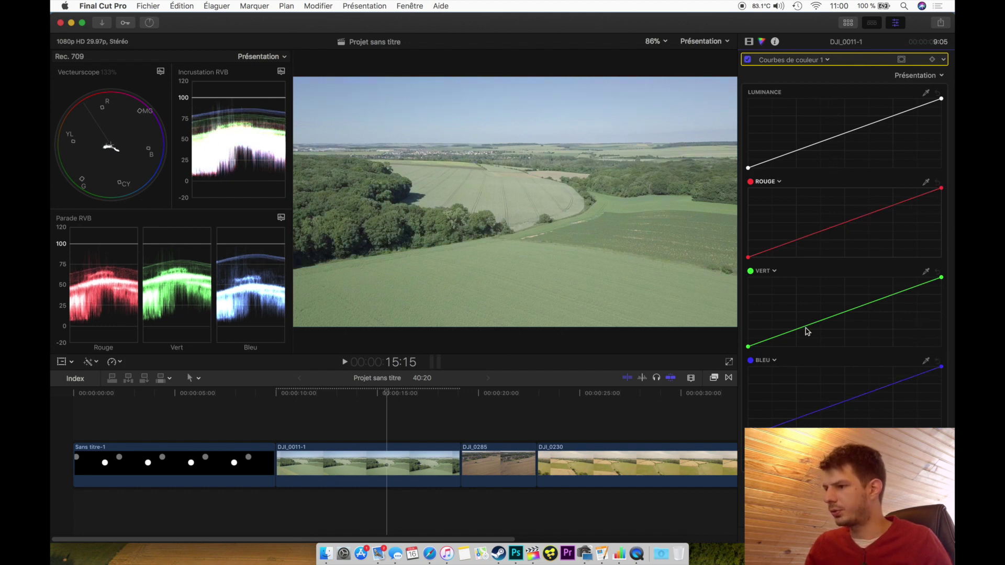
Add a hue/saturation curves correction (Courbes de teinte/saturation) to the clip and look over its curves.
{"action": "left_click", "coordinate": [823, 62]}
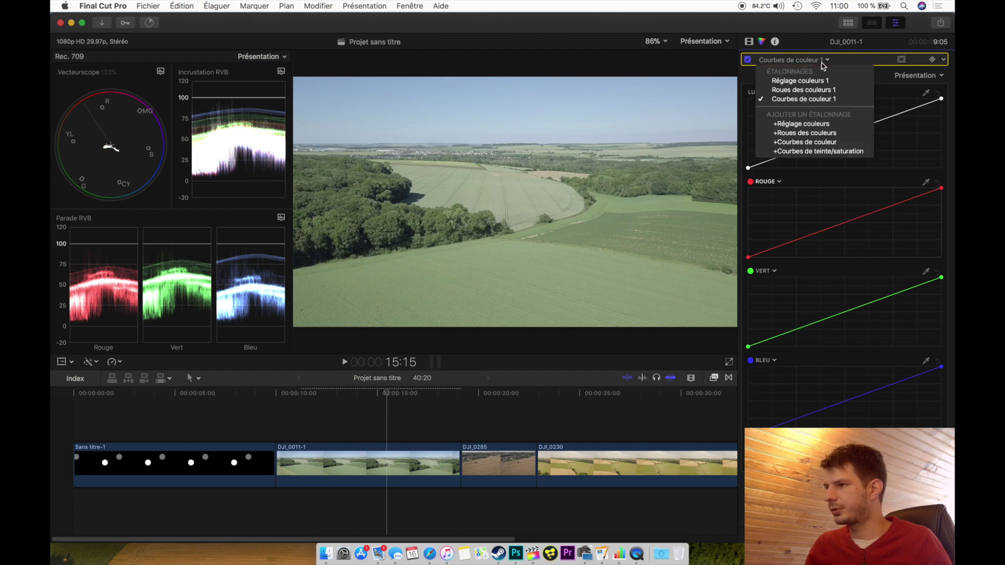
{"action": "left_click", "coordinate": [795, 152]}
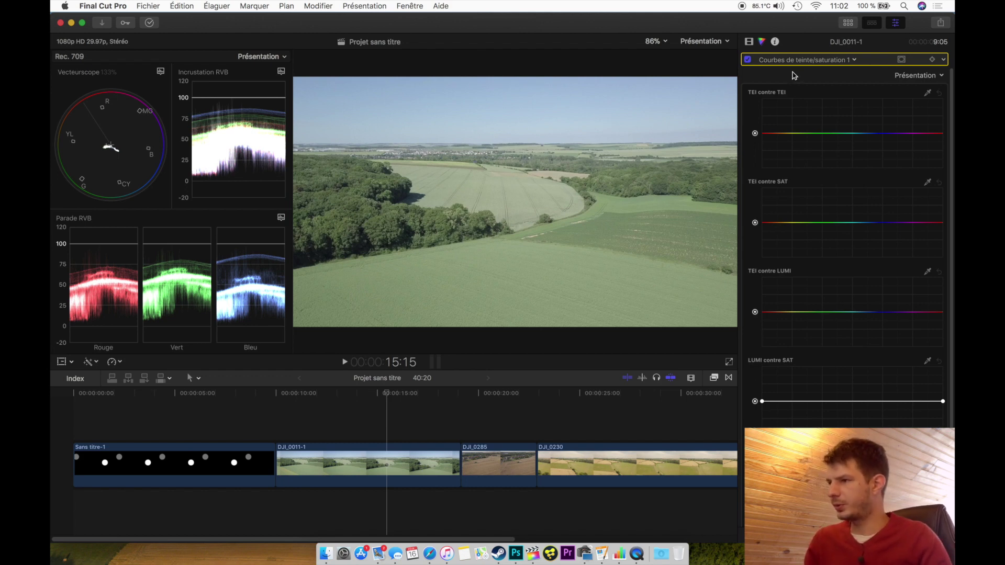
{"action": "left_click_drag", "start_coordinate": [950, 175], "coordinate": [947, 95]}
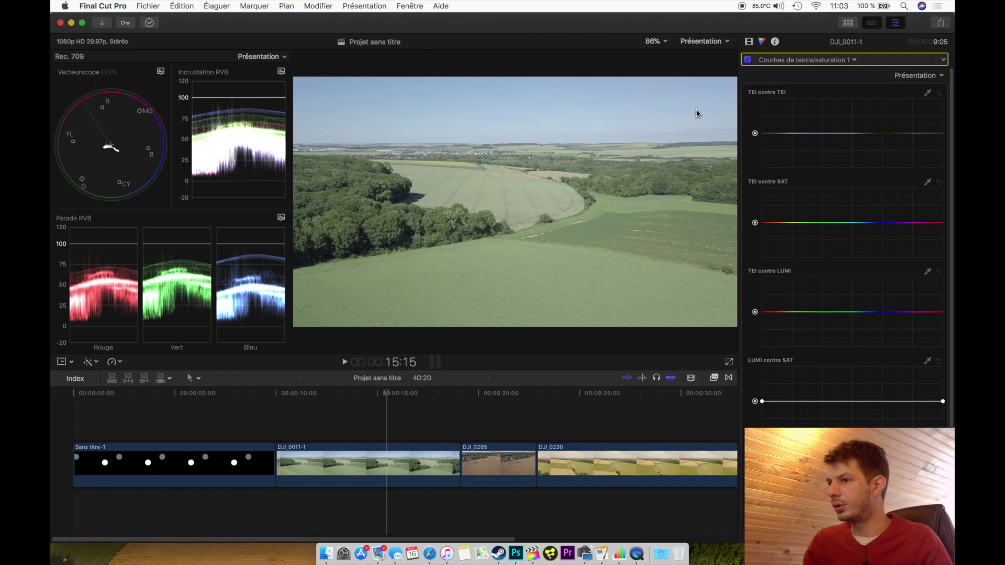
Try shifting only the greens on the TEI contre TEI curve between yellow and cyan control points, widen the range and reset the curve.
{"action": "left_click", "coordinate": [798, 133]}
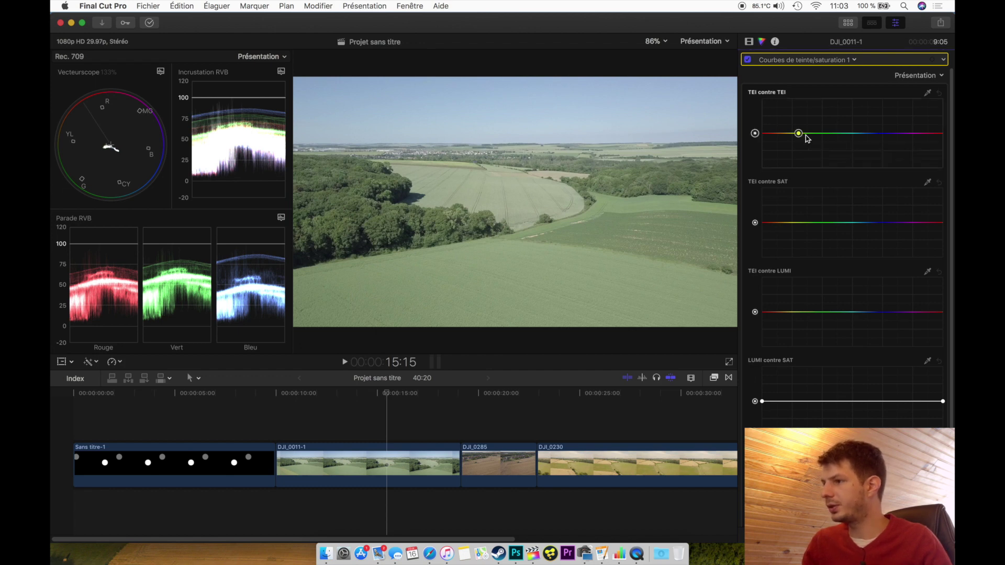
{"action": "left_click", "coordinate": [850, 133]}
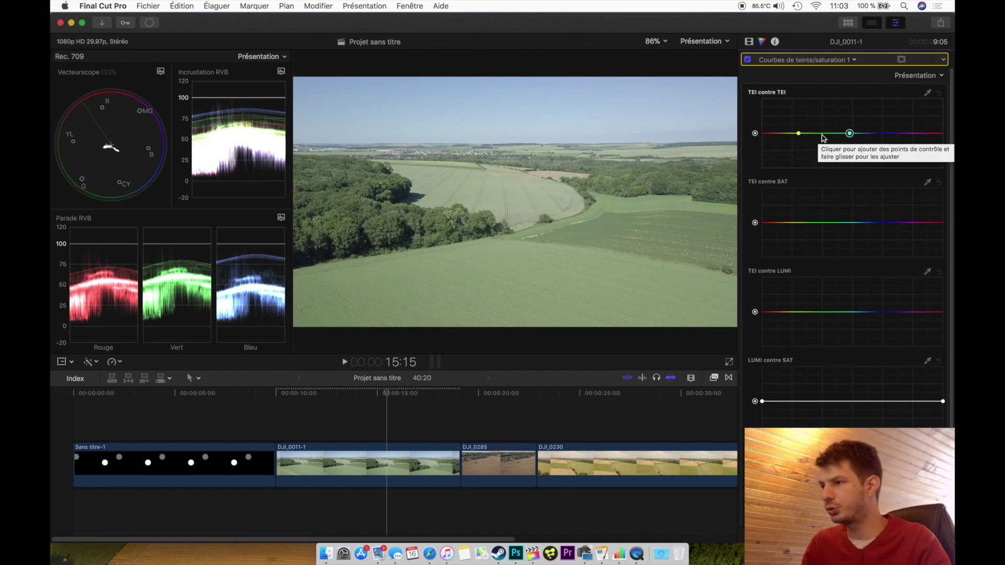
{"action": "key", "text": "shift"}
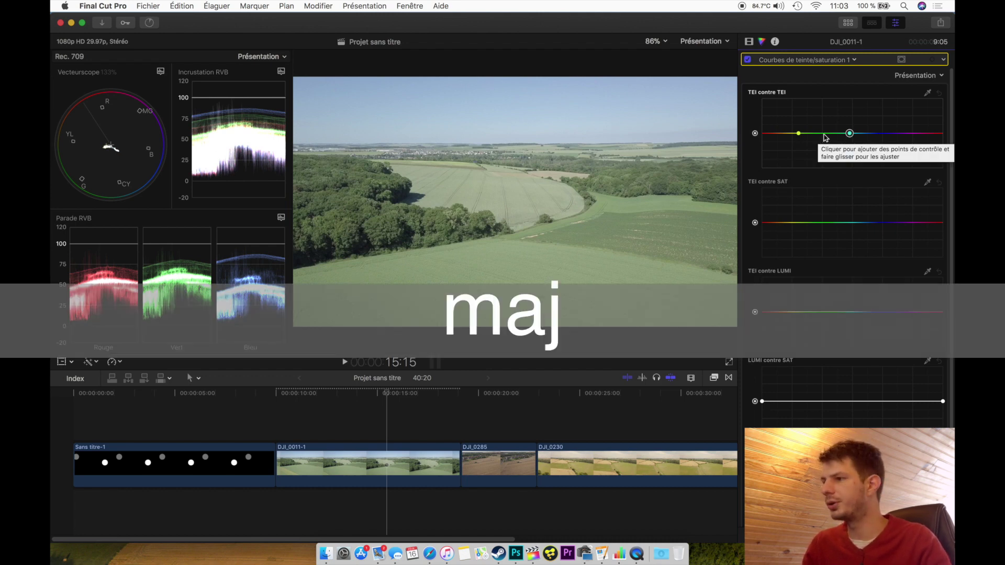
{"action": "left_click_drag", "start_coordinate": [823, 134], "coordinate": [816, 95]}
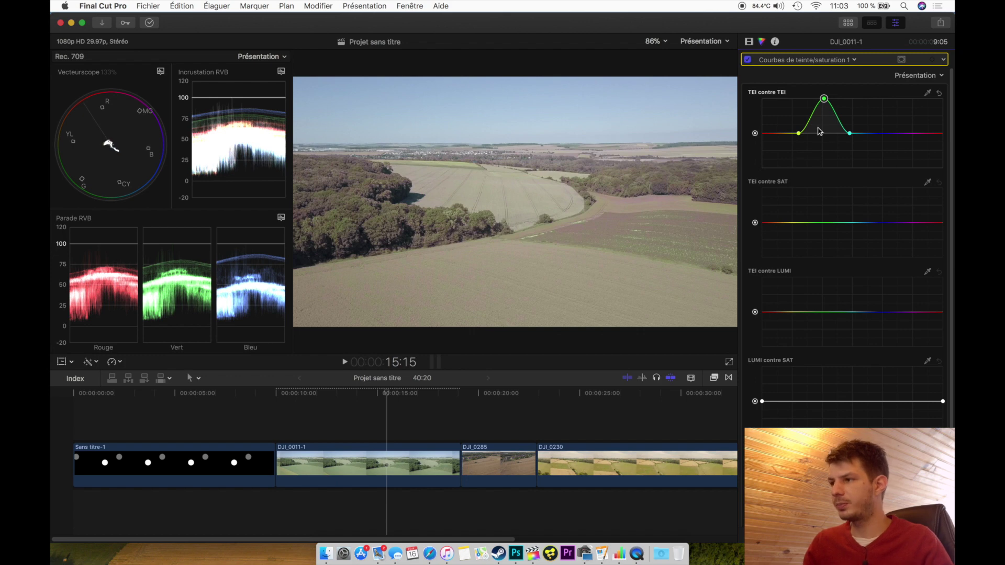
{"action": "left_click_drag", "start_coordinate": [848, 134], "coordinate": [873, 137]}
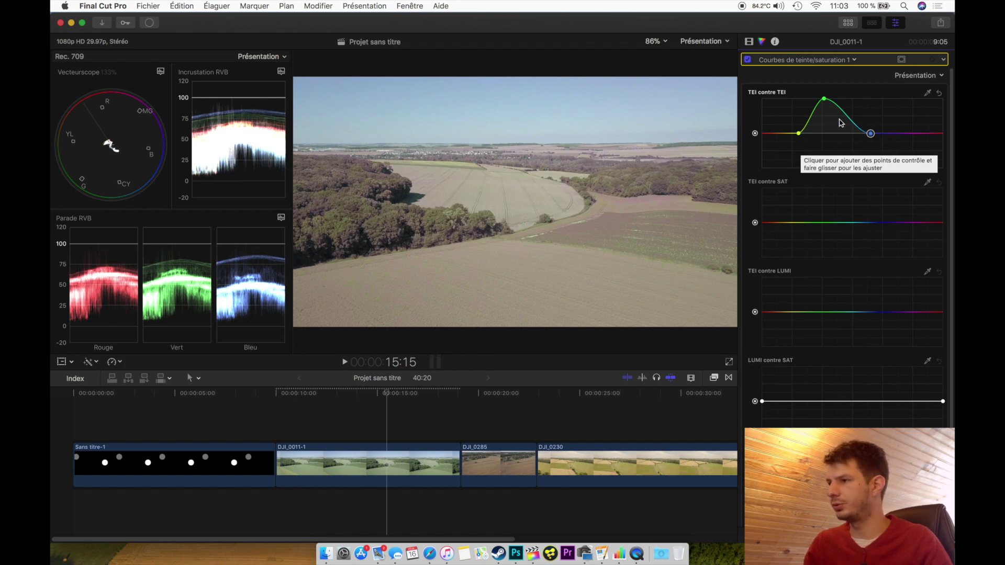
{"action": "left_click", "coordinate": [940, 95]}
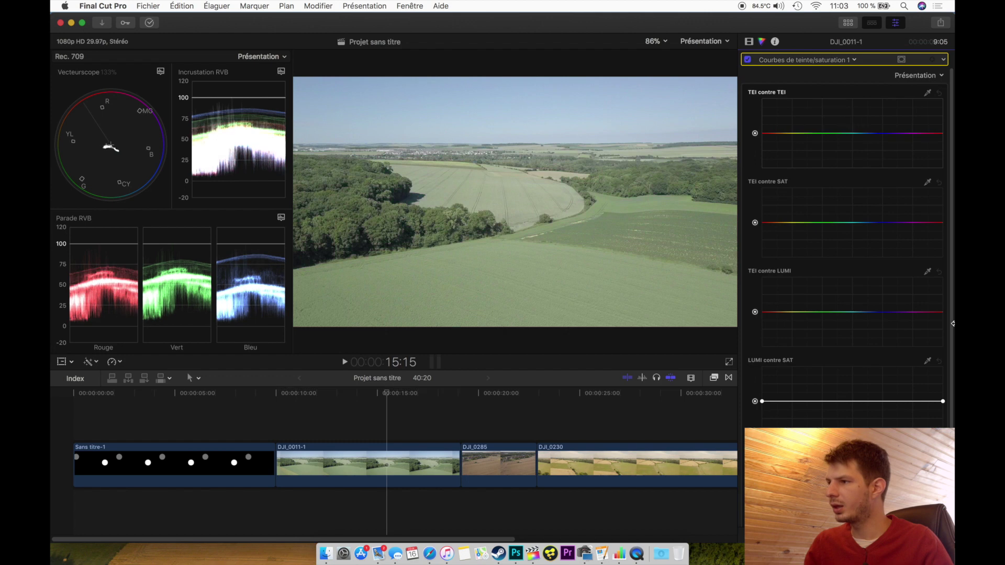
Try sampling the sky for the TEI contre TEI curve, lower the sampled blue point to shift its hue, and reset the curve.
{"action": "left_click", "coordinate": [928, 92]}
{"action": "left_click", "coordinate": [552, 100]}
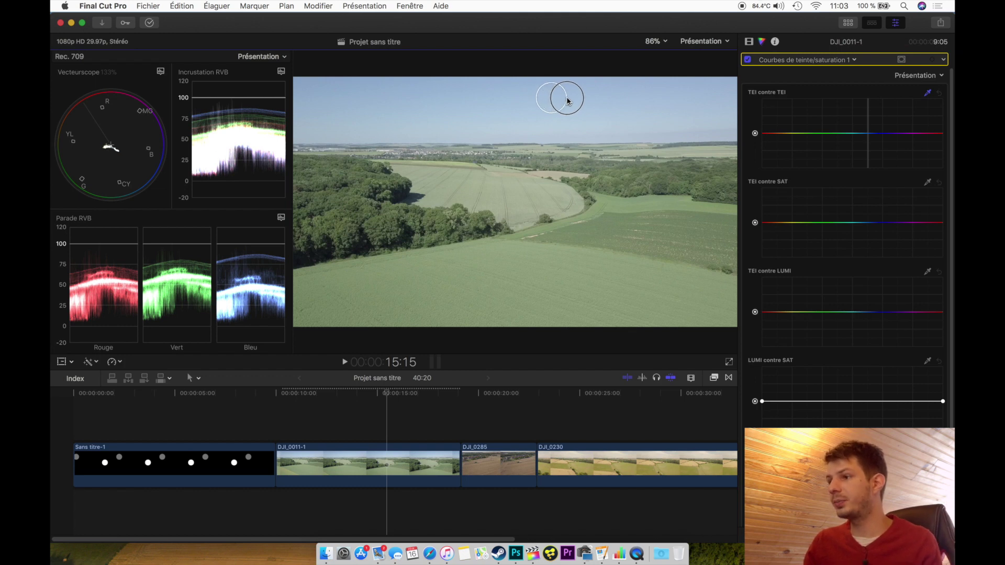
{"action": "left_click_drag", "start_coordinate": [570, 98], "coordinate": [578, 99]}
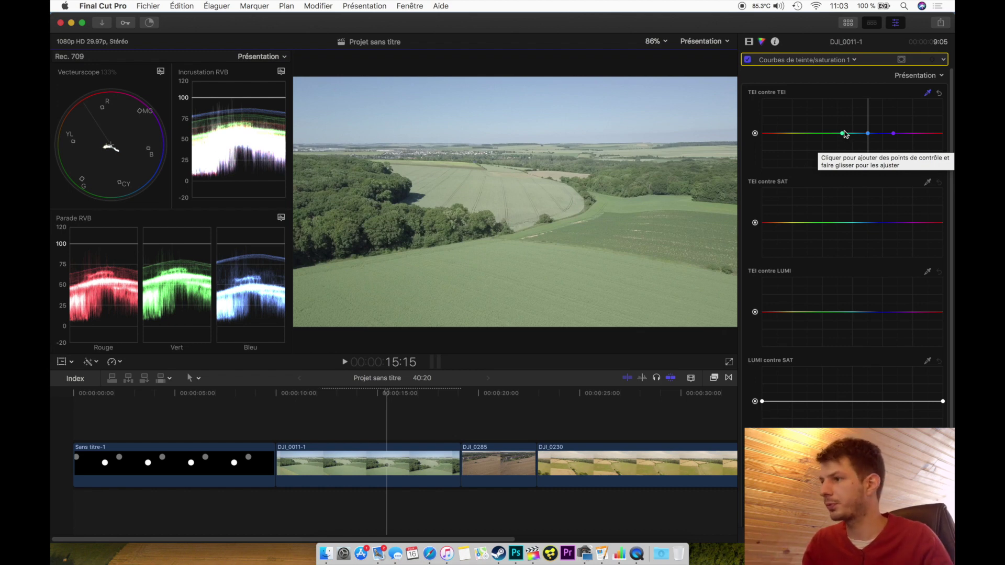
{"action": "left_click_drag", "start_coordinate": [868, 134], "coordinate": [865, 172]}
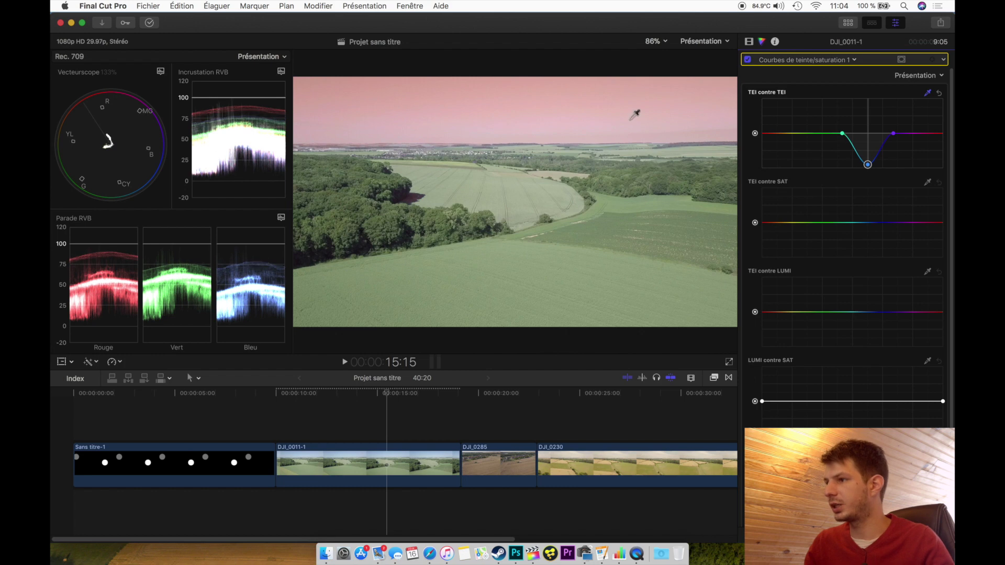
{"action": "left_click", "coordinate": [941, 95]}
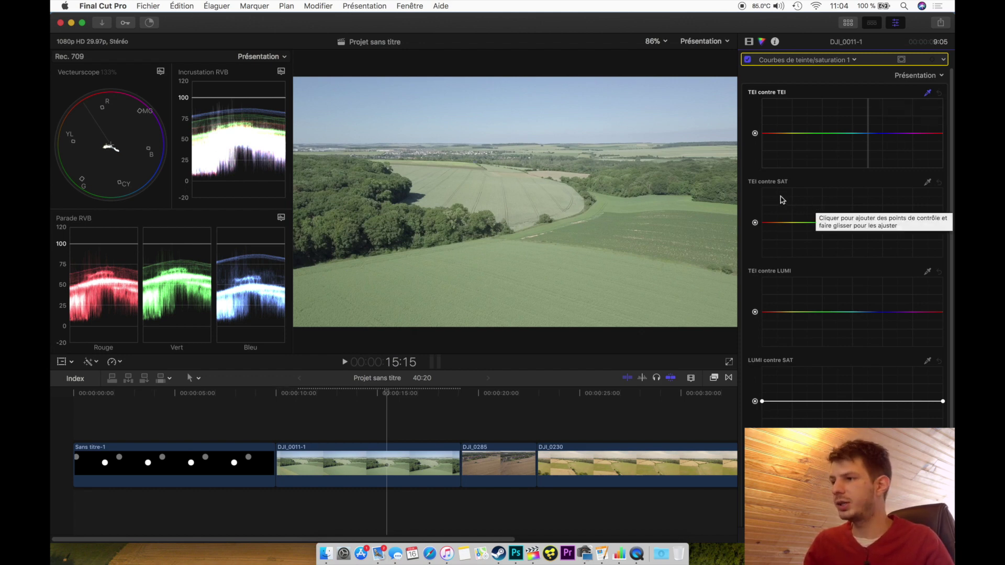
Sample the sky color for the TEI contre SAT curve and raise the sampled blue point to its maximum.
{"action": "left_click", "coordinate": [928, 183]}
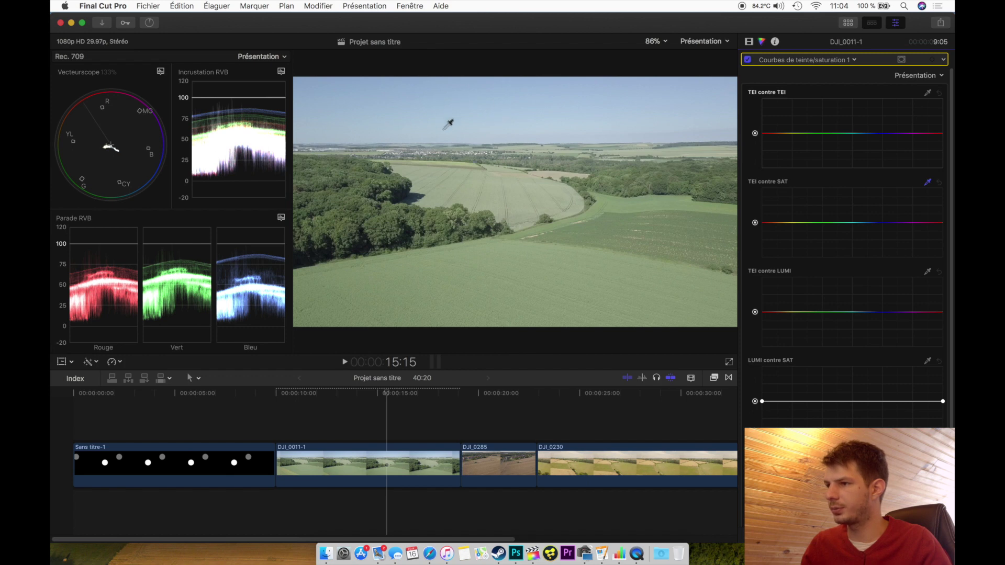
{"action": "left_click", "coordinate": [449, 133]}
{"action": "left_click_drag", "start_coordinate": [865, 223], "coordinate": [864, 185]}
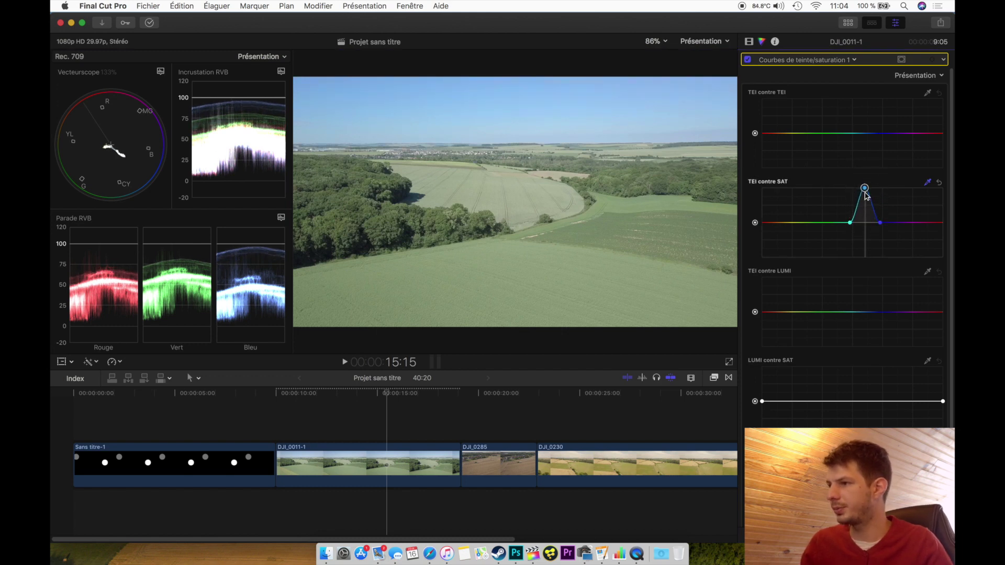
Lower the sky's TEI contre SAT point to its minimum and move the two neighbouring points outward to widen the affected range.
{"action": "left_click_drag", "start_coordinate": [865, 187], "coordinate": [866, 267]}
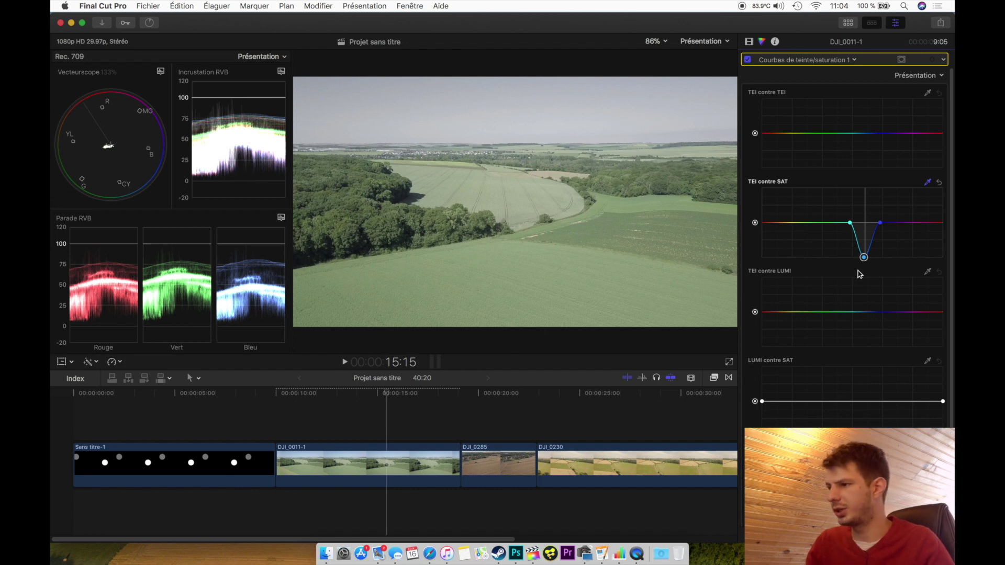
{"action": "left_click", "coordinate": [881, 224]}
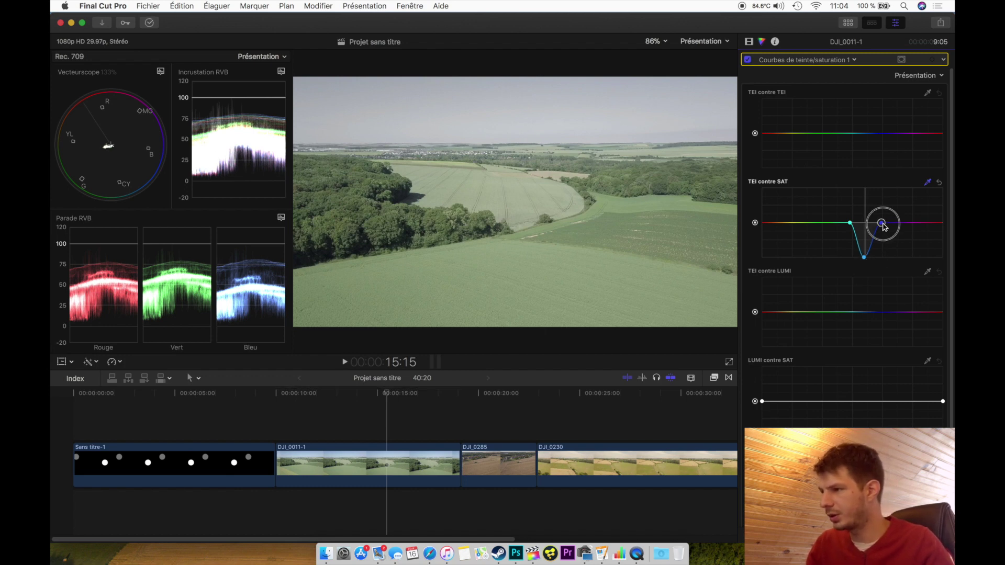
{"action": "left_click_drag", "start_coordinate": [881, 224], "coordinate": [830, 227]}
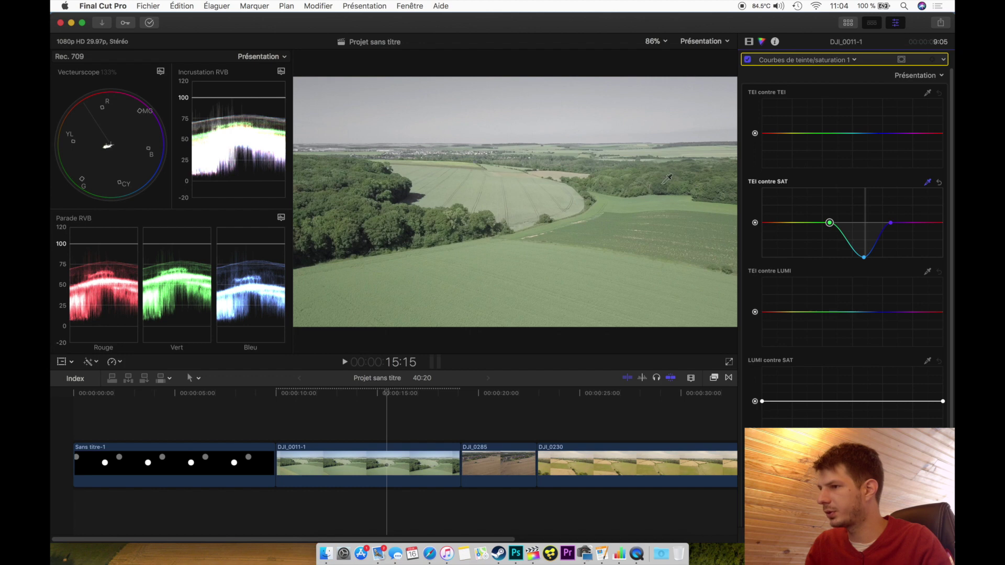
Narrow the sky's TEI contre SAT range on the green side and reset the curve.
{"action": "left_click_drag", "start_coordinate": [829, 223], "coordinate": [845, 226]}
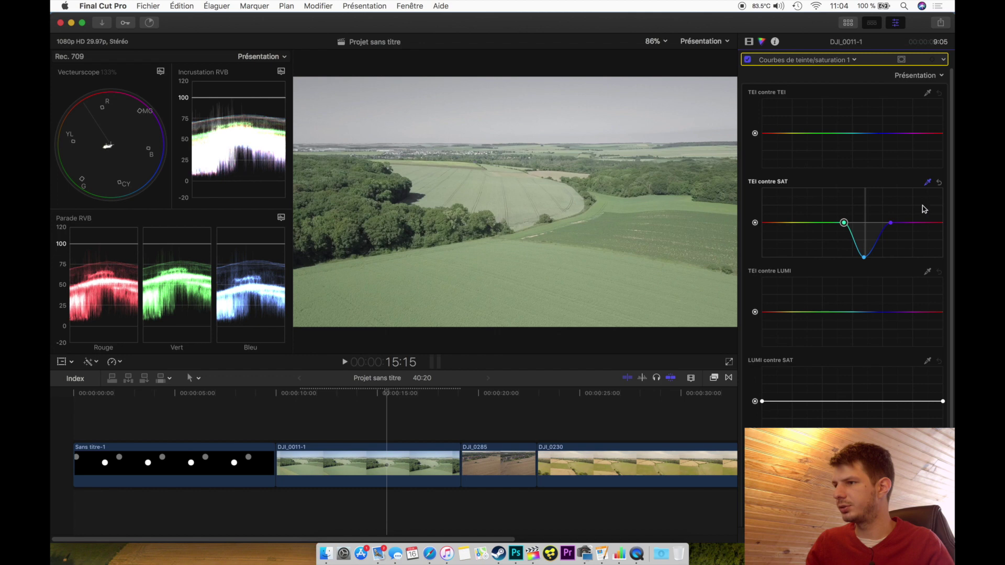
{"action": "left_click", "coordinate": [940, 183]}
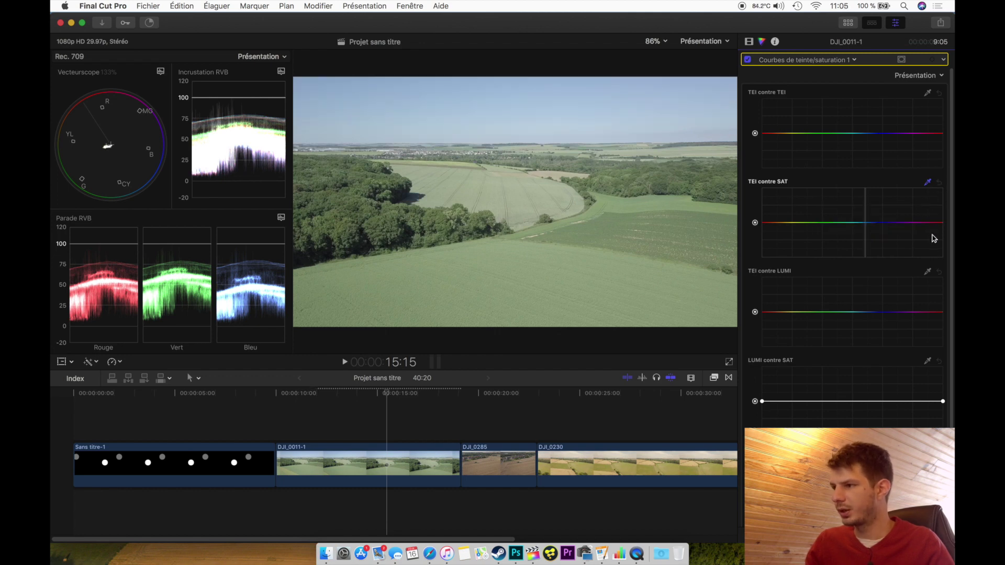
Try sampling the sky for the TEI contre LUMI curve, lower the sampled blue point to darken it, and reset the curve.
{"action": "left_click", "coordinate": [927, 272]}
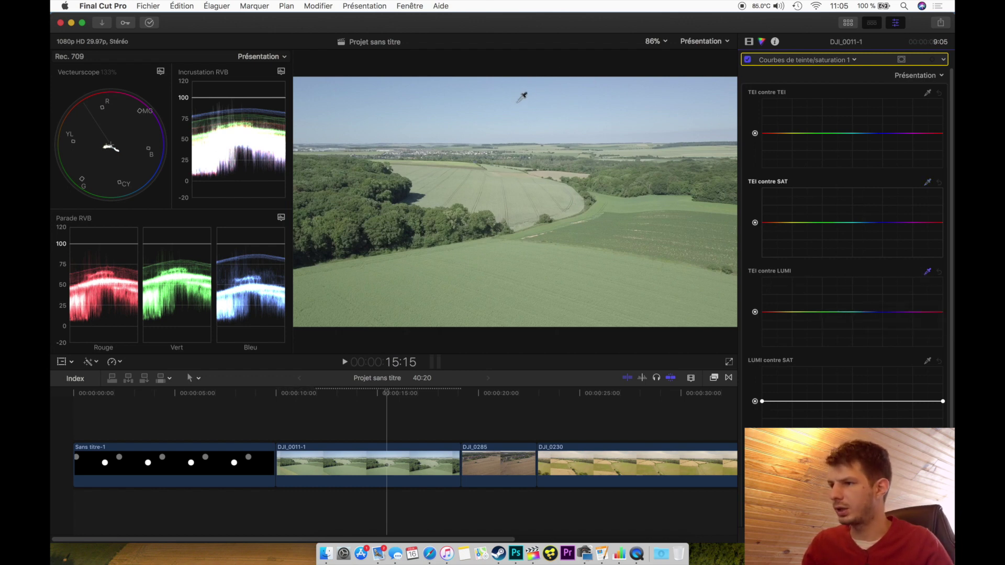
{"action": "left_click_drag", "start_coordinate": [507, 103], "coordinate": [547, 105]}
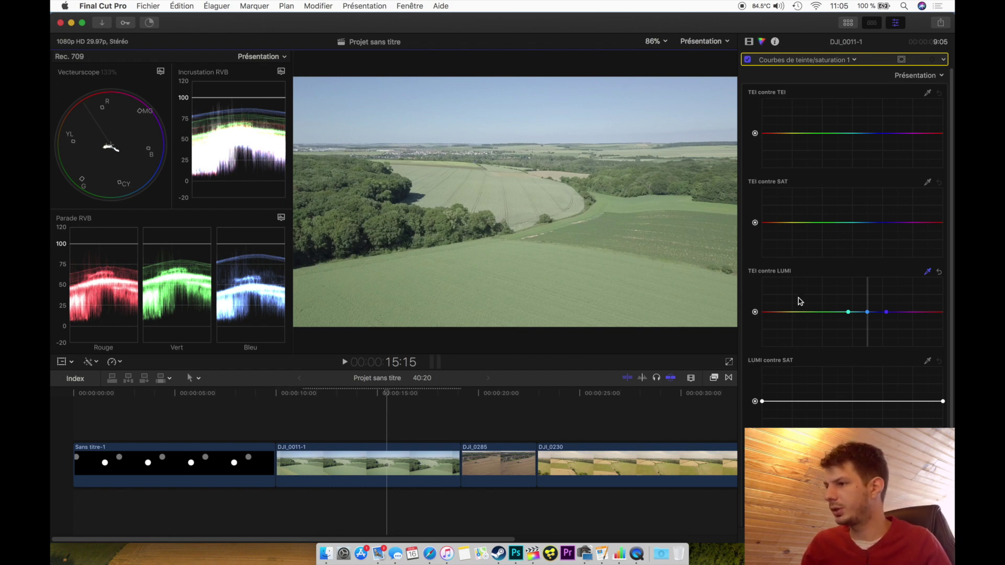
{"action": "mouse_move", "coordinate": [867, 312]}
{"action": "left_mouse_down"}
{"action": "mouse_move", "coordinate": [869, 301]}
{"action": "mouse_move", "coordinate": [869, 331]}
{"action": "left_mouse_up"}
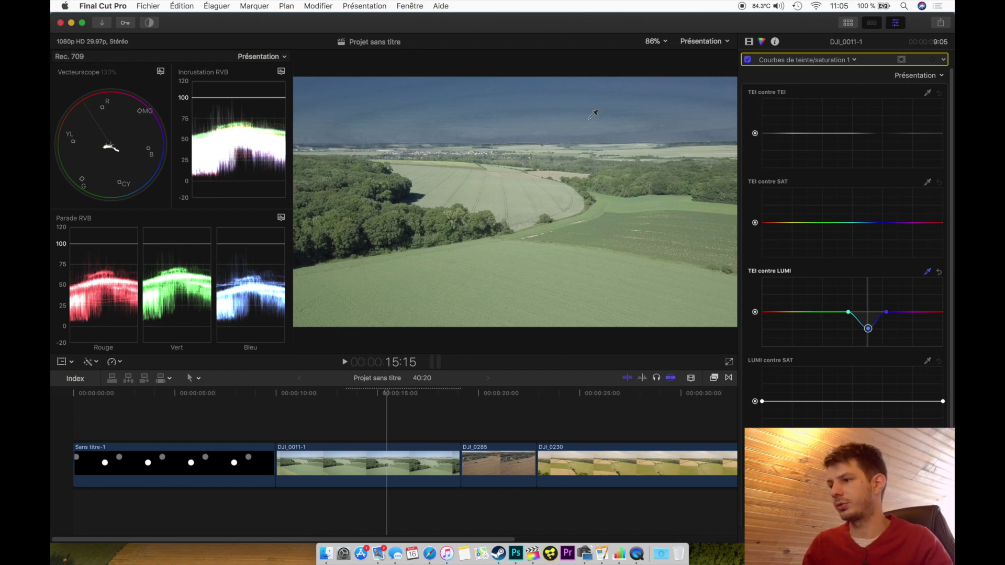
{"action": "left_click", "coordinate": [885, 311]}
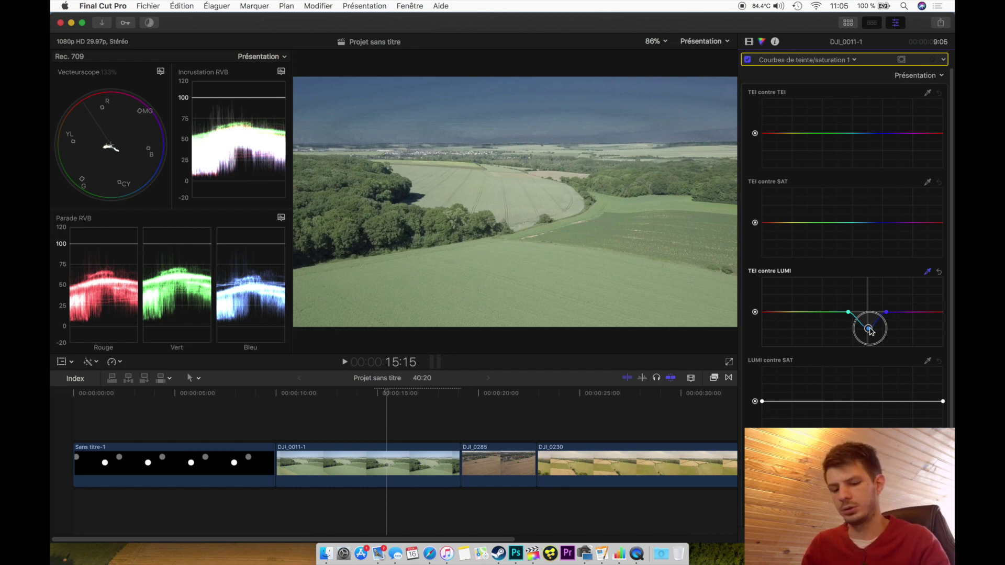
{"action": "left_click_drag", "start_coordinate": [869, 331], "coordinate": [869, 317]}
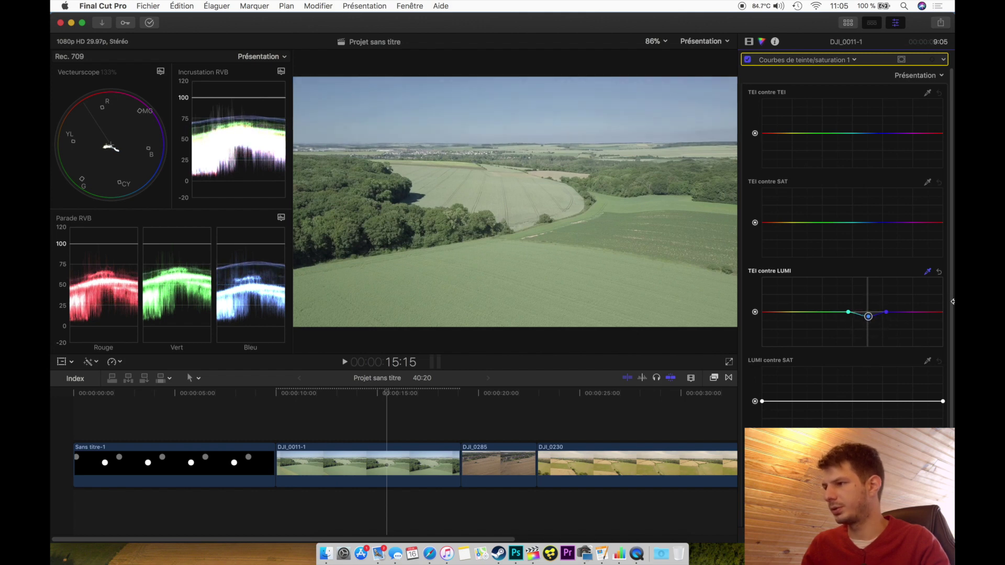
{"action": "left_click", "coordinate": [939, 271]}
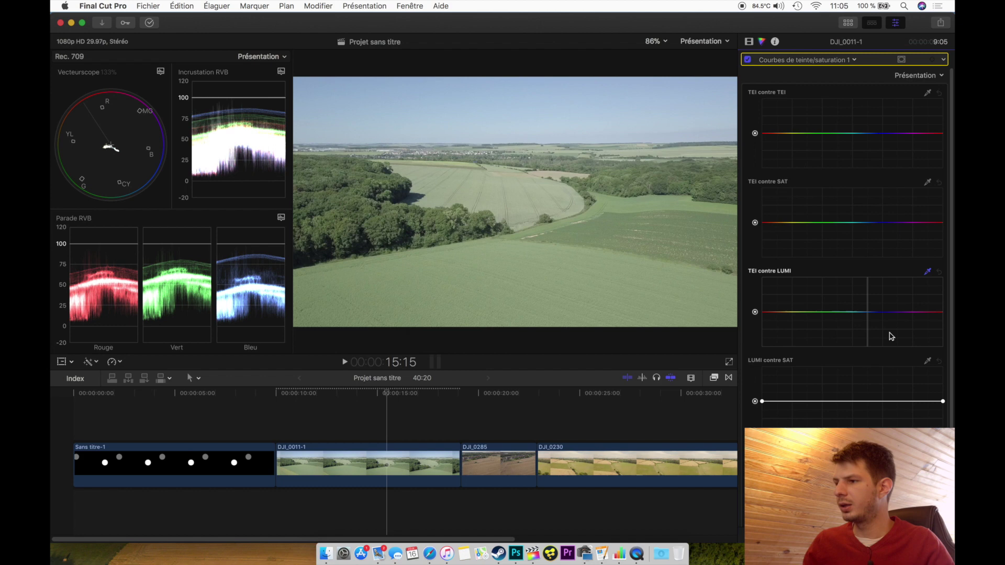
Sample the foreground field for the LUMI contre SAT curve and lower the sampled point to desaturate that brightness range.
{"action": "scroll", "coordinate": [892, 337], "scroll_direction": "down", "scroll_amount": 1}
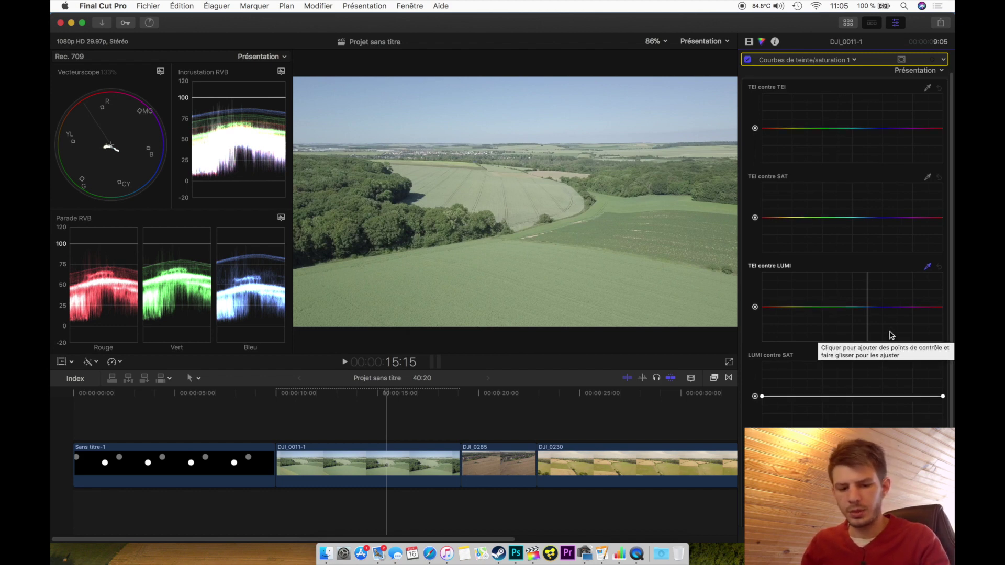
{"action": "scroll", "coordinate": [881, 351], "scroll_direction": "down", "scroll_amount": 2}
{"action": "scroll", "coordinate": [880, 352], "scroll_direction": "down", "scroll_amount": 3}
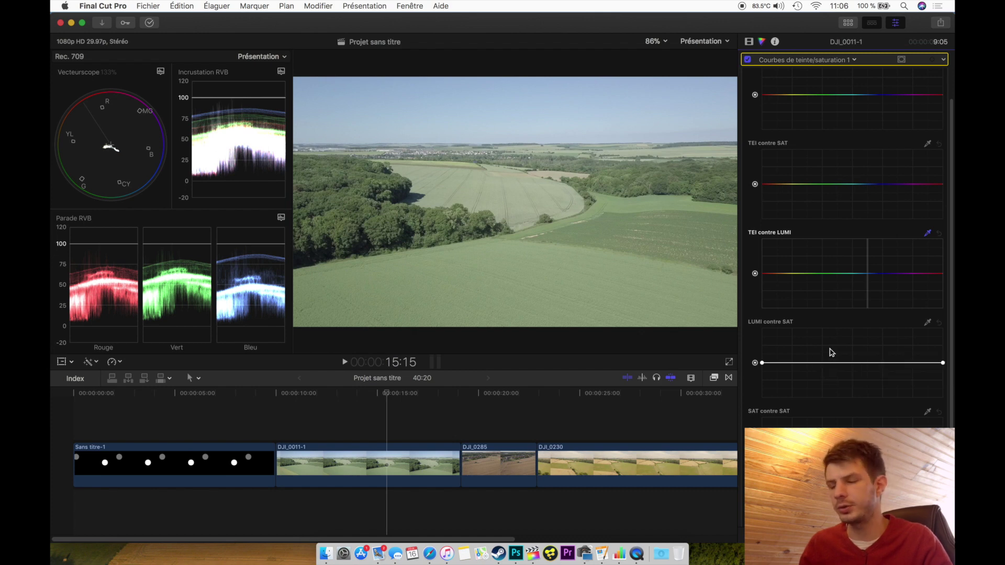
{"action": "left_click", "coordinate": [928, 323]}
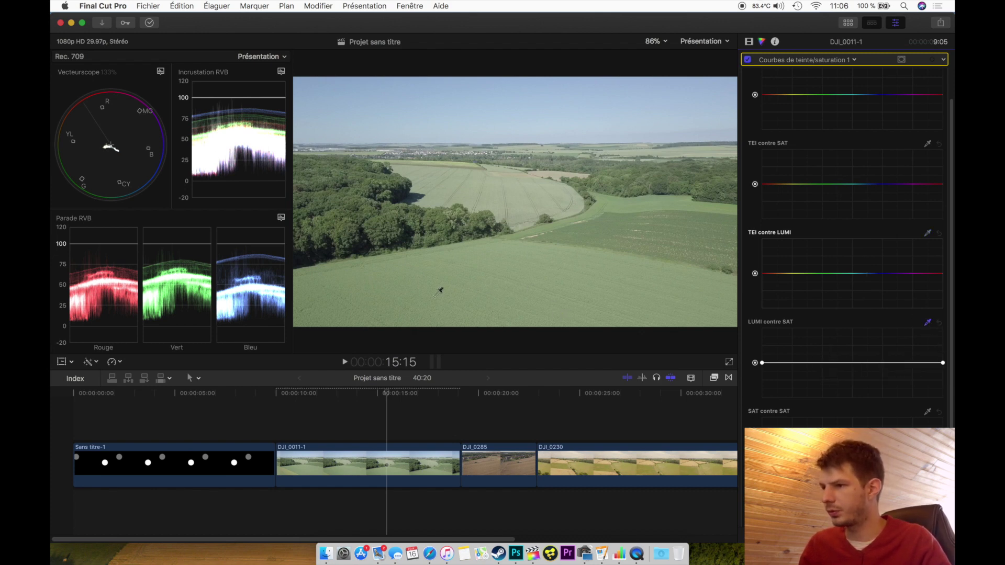
{"action": "left_click", "coordinate": [442, 303]}
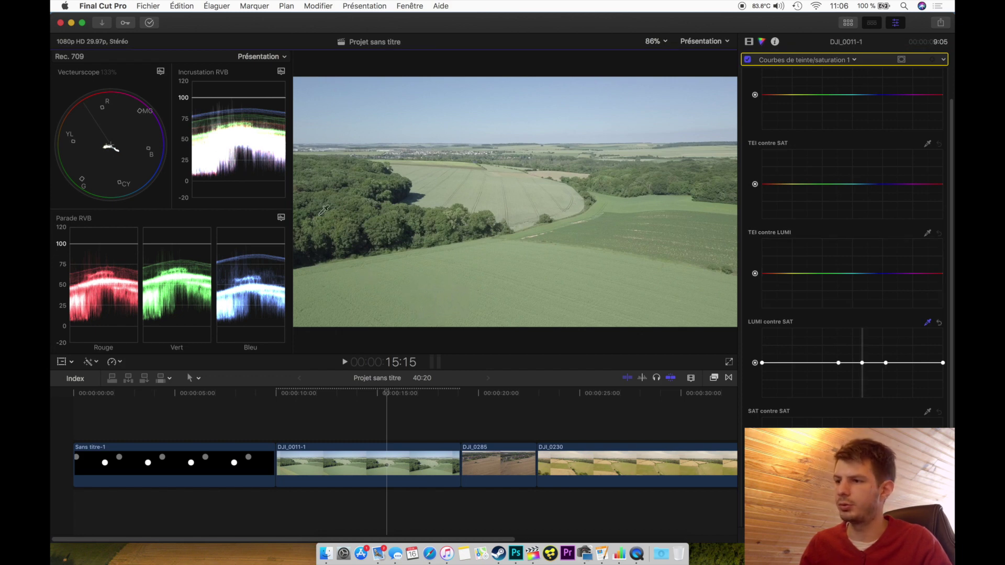
{"action": "left_click_drag", "start_coordinate": [863, 365], "coordinate": [862, 392]}
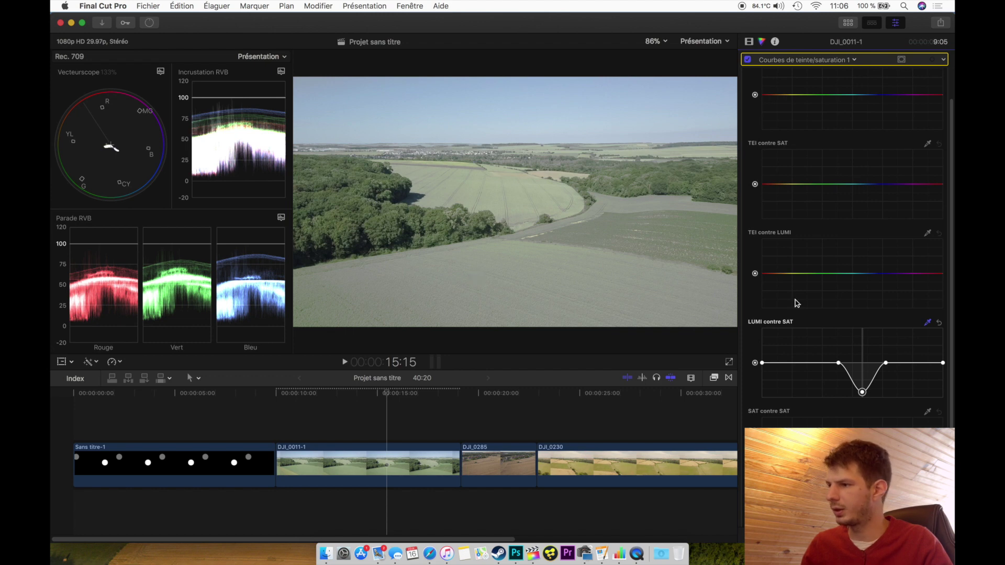
Try raising the sampled LUMI contre SAT point to its maximum, compare with the correction off and on, and reset the curve.
{"action": "left_click_drag", "start_coordinate": [863, 392], "coordinate": [864, 328]}
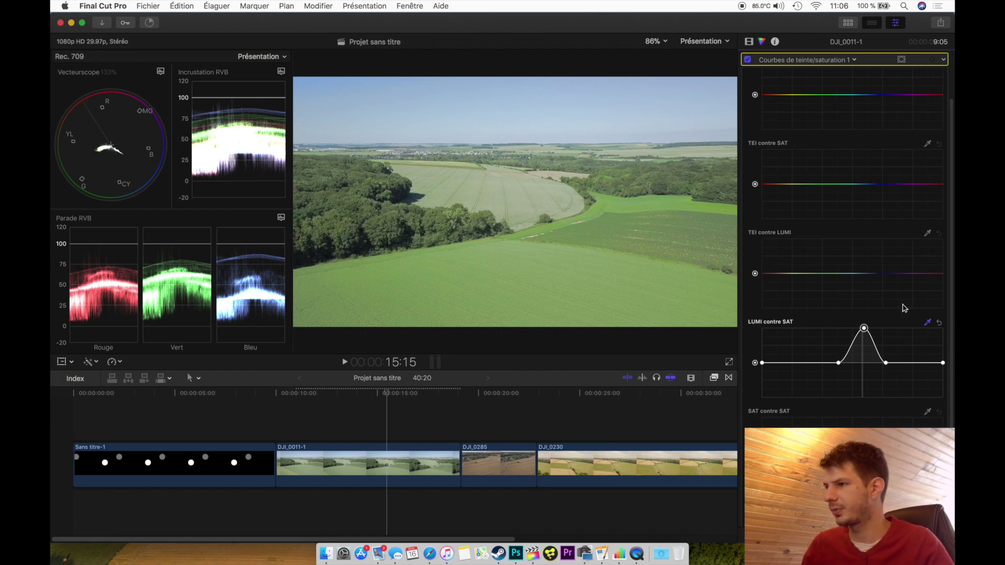
{"action": "left_click", "coordinate": [747, 60]}
{"action": "left_click", "coordinate": [748, 60]}
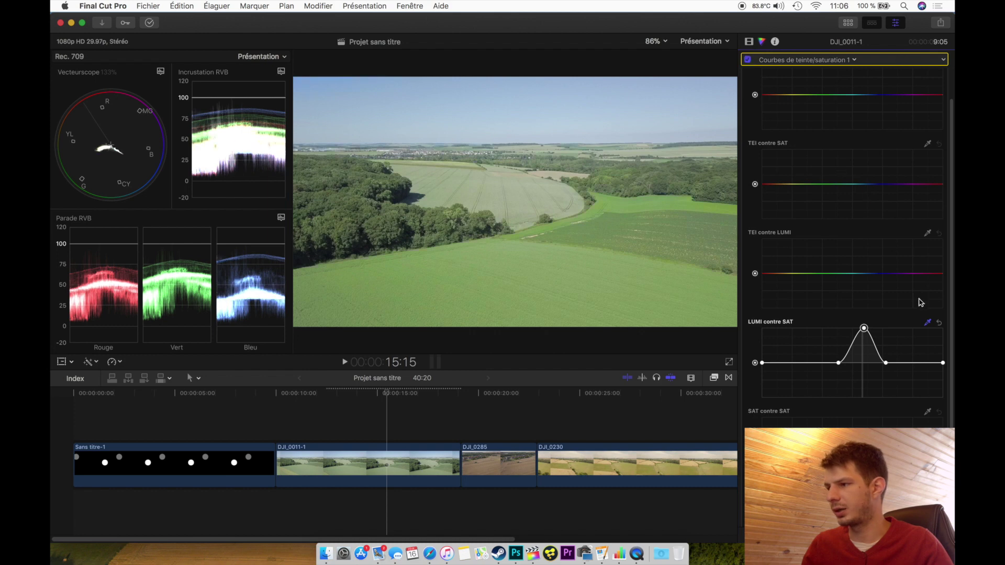
{"action": "left_click", "coordinate": [939, 323]}
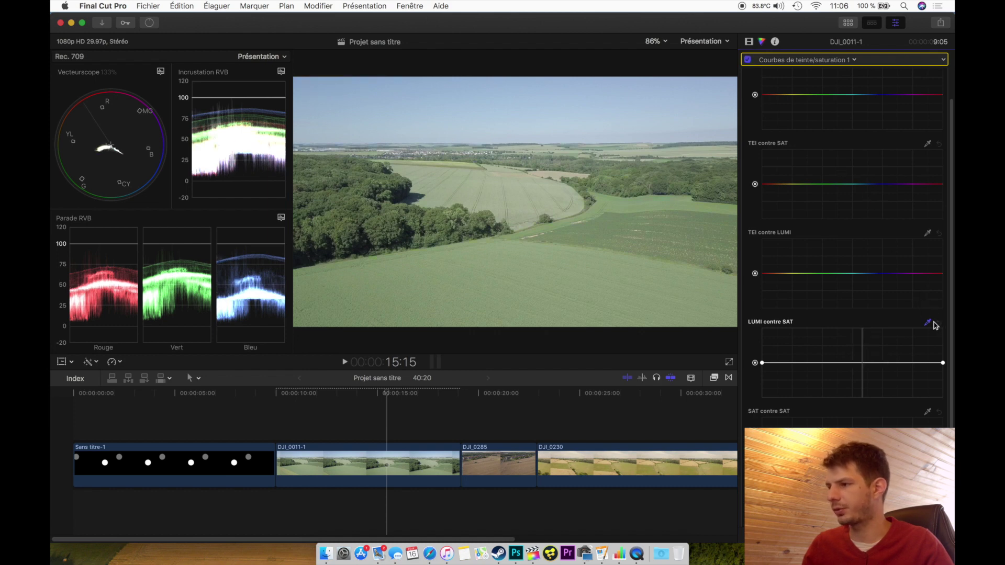
Switch to the Roues des couleurs 1 correction and raise the saturation of the Master and Intermédiaires wheels.
{"action": "scroll", "coordinate": [895, 351], "scroll_direction": "down", "scroll_amount": 1}
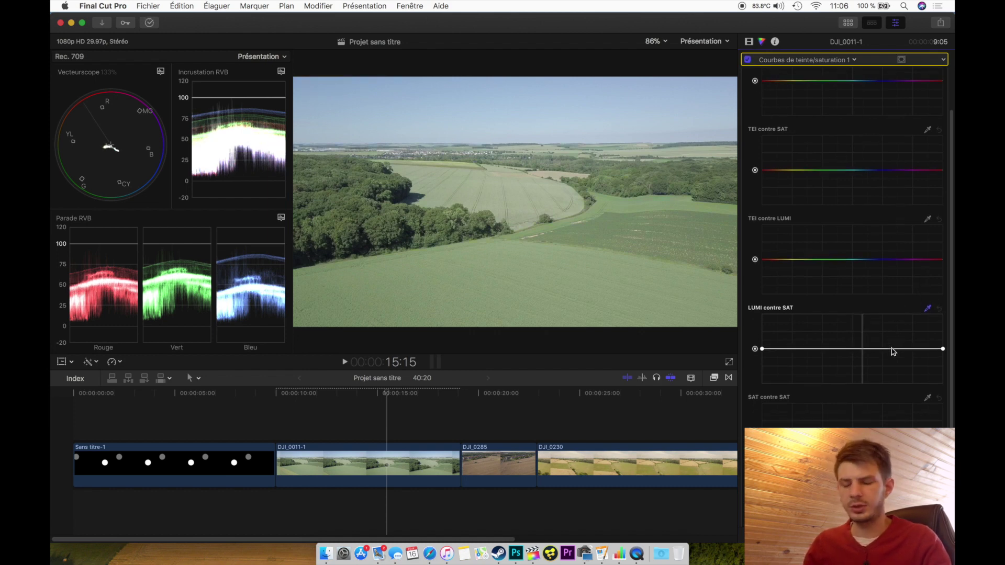
{"action": "scroll", "coordinate": [882, 388], "scroll_direction": "down", "scroll_amount": 4}
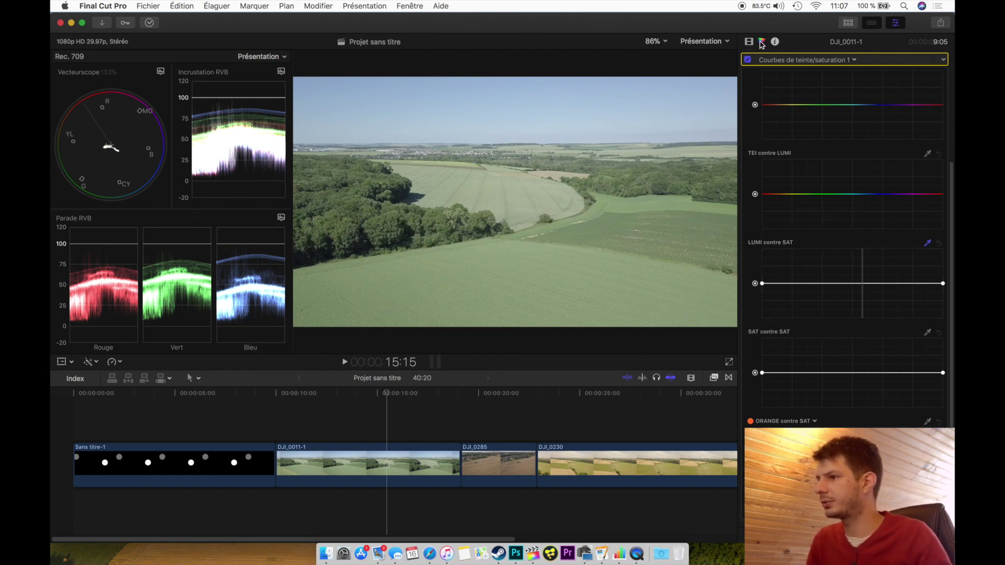
{"action": "left_click", "coordinate": [776, 59]}
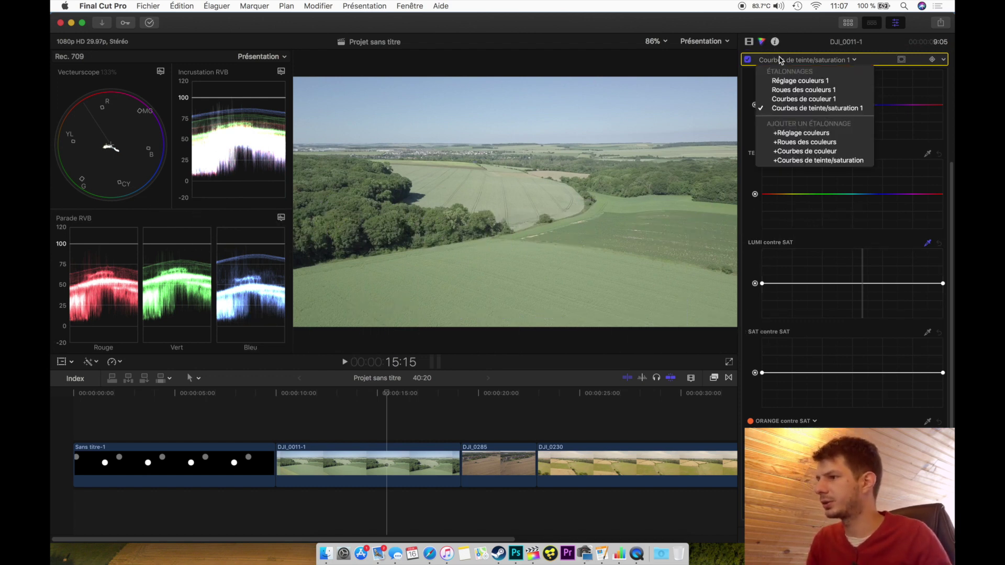
{"action": "left_click", "coordinate": [778, 91]}
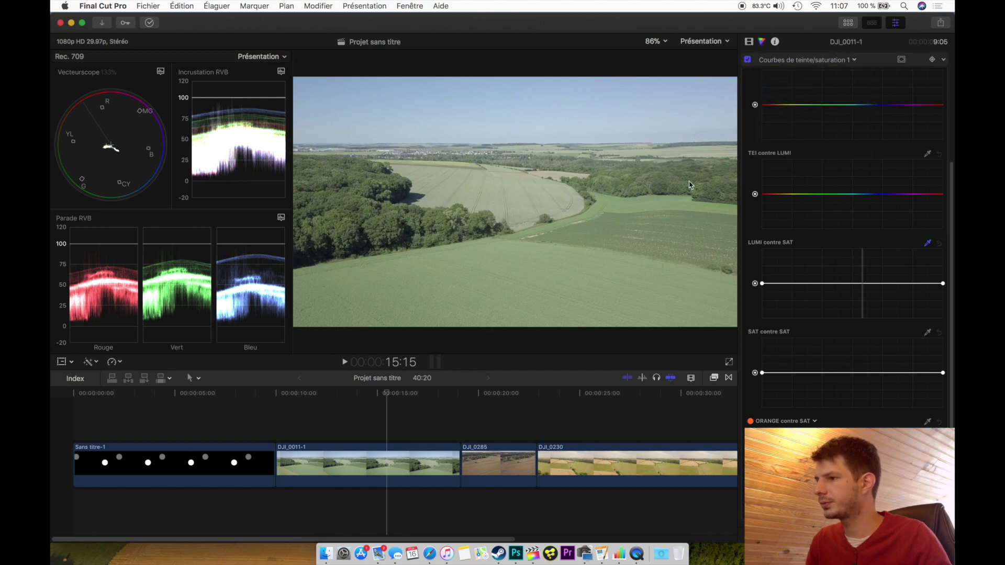
{"action": "left_click_drag", "start_coordinate": [810, 134], "coordinate": [813, 118]}
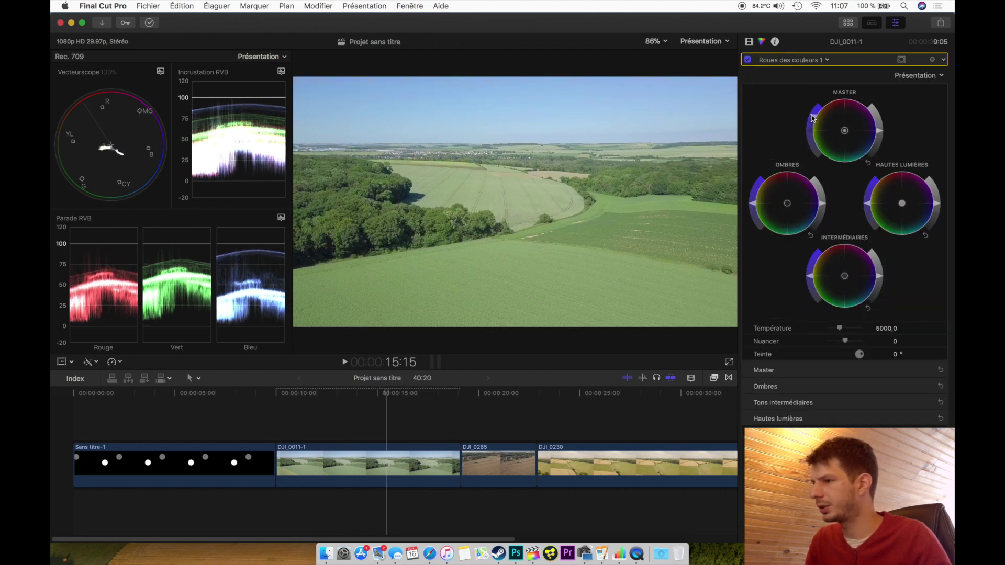
{"action": "left_click_drag", "start_coordinate": [805, 282], "coordinate": [813, 261]}
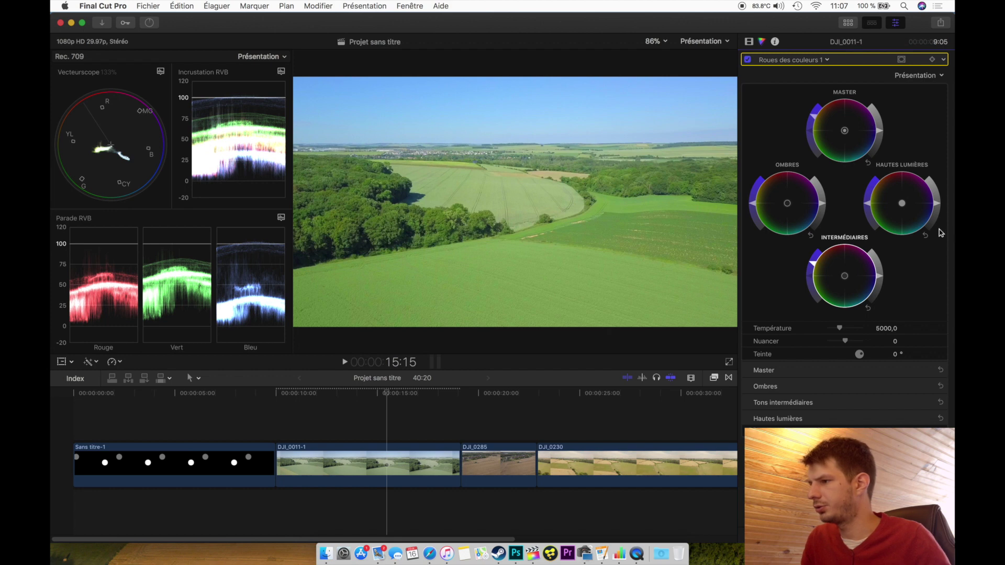
Raise the brightness of the Hautes lumières wheel and slightly lower the brightness of the Ombres wheel.
{"action": "left_click_drag", "start_coordinate": [937, 205], "coordinate": [938, 200]}
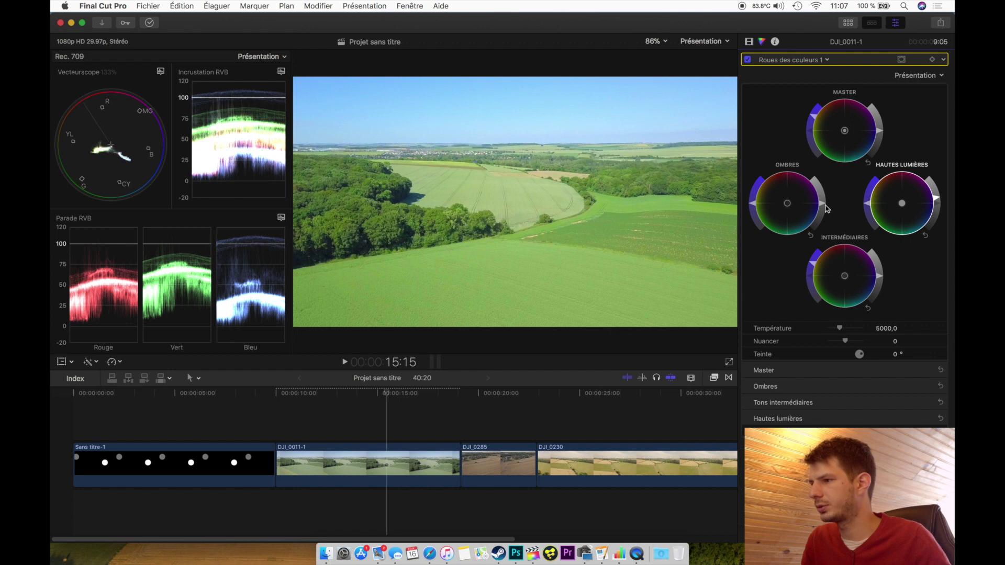
{"action": "left_click_drag", "start_coordinate": [825, 216], "coordinate": [825, 213]}
{"action": "left_click_drag", "start_coordinate": [938, 202], "coordinate": [939, 199]}
In Courbes de teinte/saturation 1, sample the bright green field at the image's right edge for SAT contre SAT and lower the sampled point nearly to the minimum.
{"action": "left_click", "coordinate": [793, 59]}
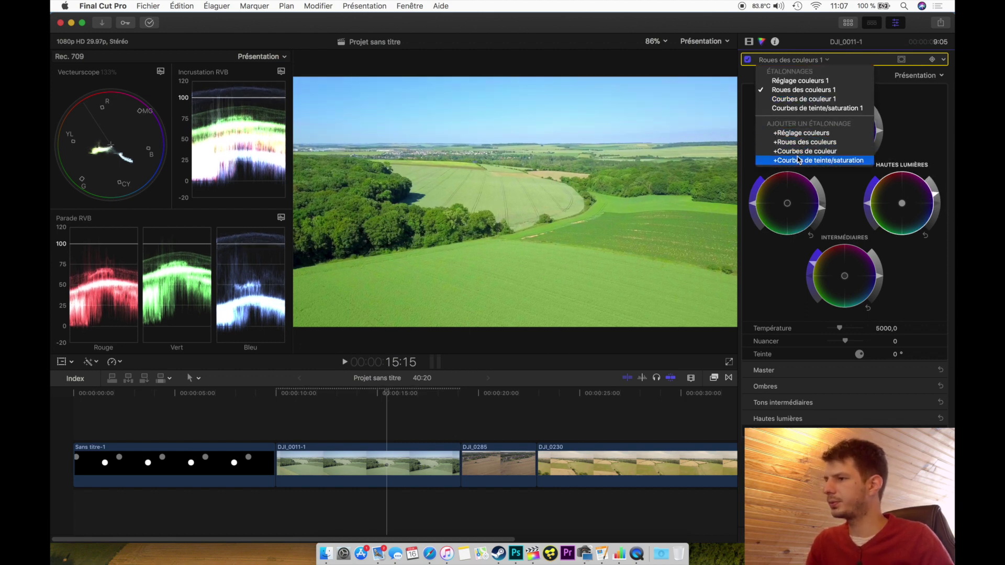
{"action": "left_click", "coordinate": [801, 109]}
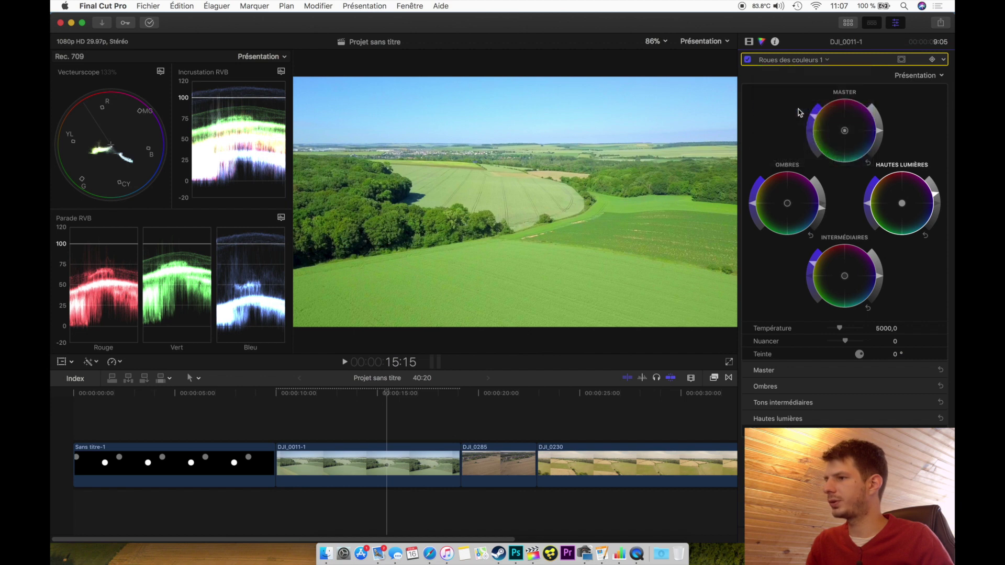
{"action": "scroll", "coordinate": [815, 381], "scroll_direction": "down", "scroll_amount": 5}
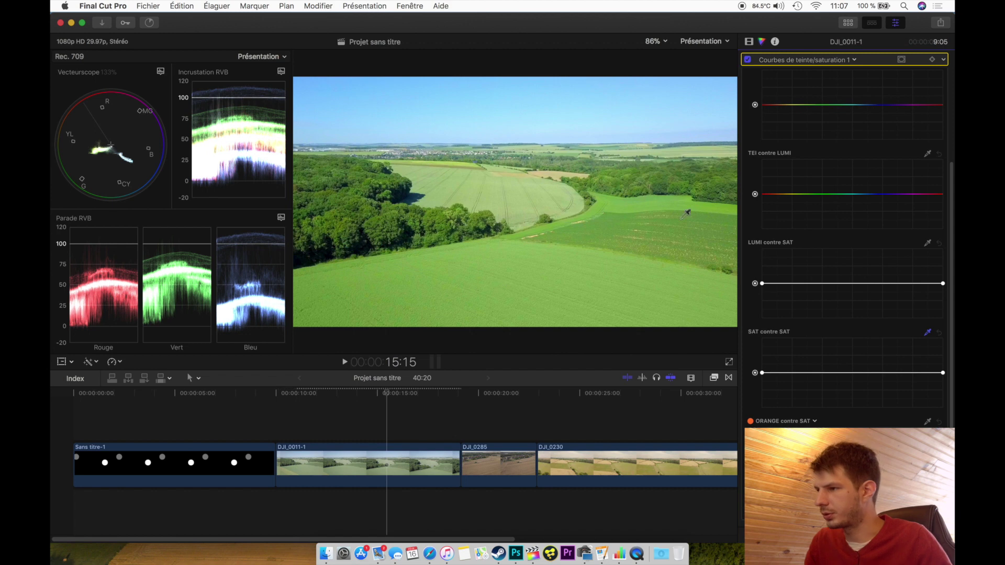
{"action": "left_click", "coordinate": [734, 203]}
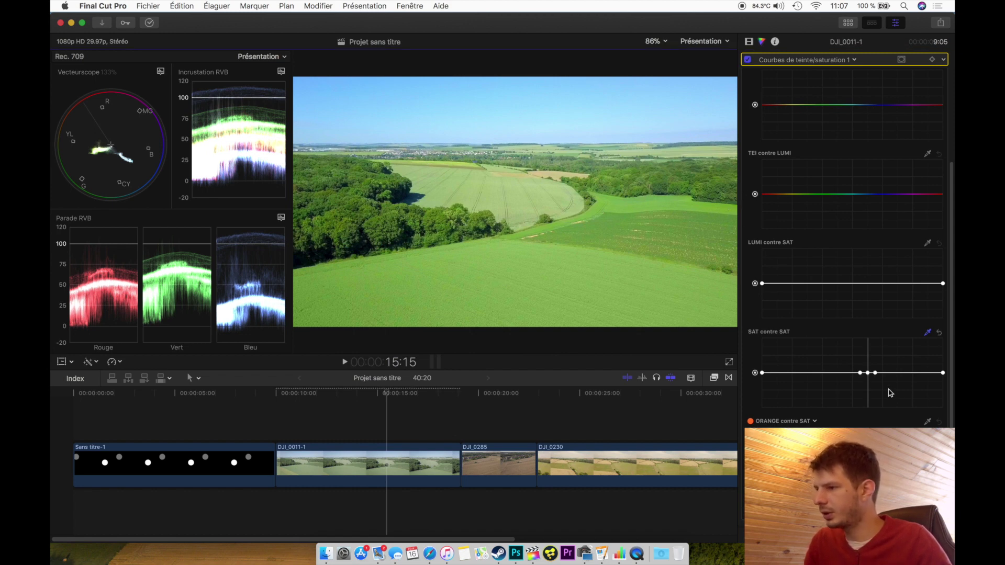
{"action": "left_click_drag", "start_coordinate": [869, 377], "coordinate": [867, 403]}
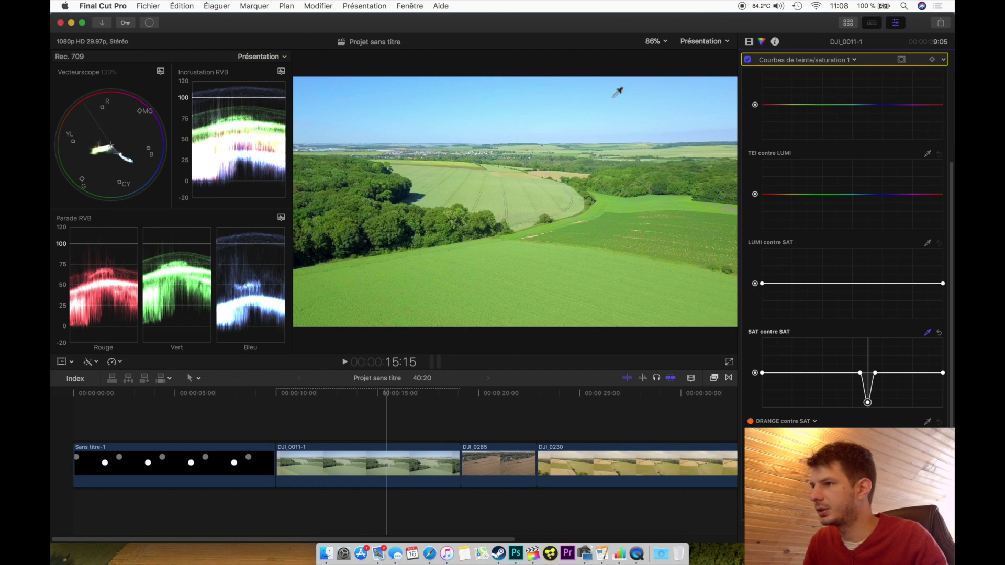
Enlarge the viewed image to 200 % and widen the SAT contre SAT dip by moving both neighbouring points outward.
{"action": "left_click", "coordinate": [645, 45]}
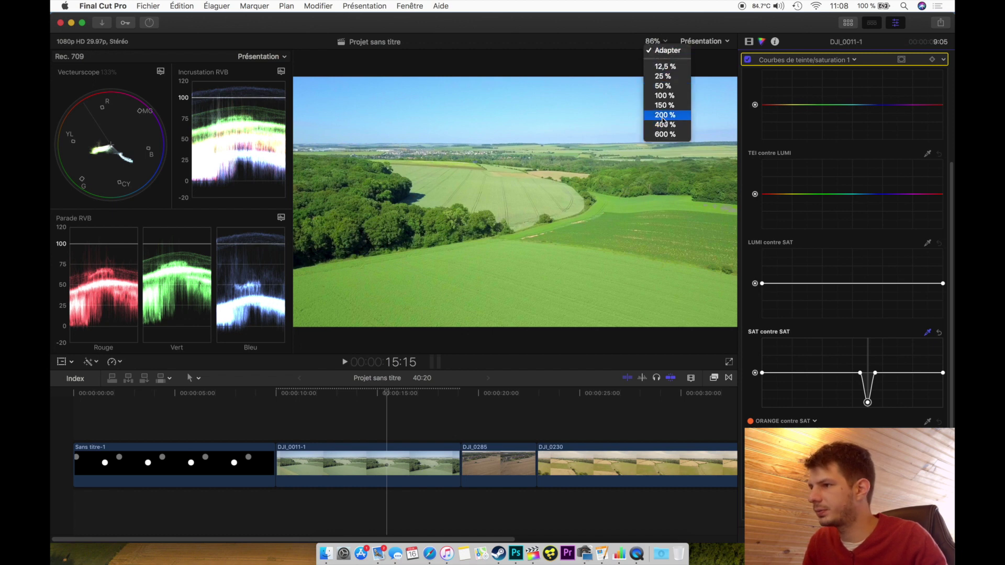
{"action": "left_click", "coordinate": [664, 96]}
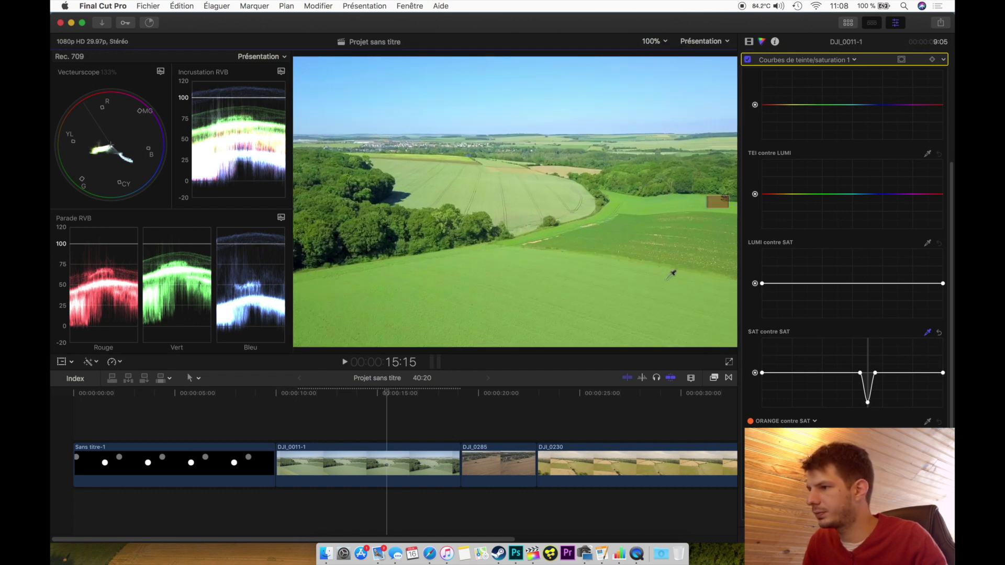
{"action": "left_click", "coordinate": [650, 41]}
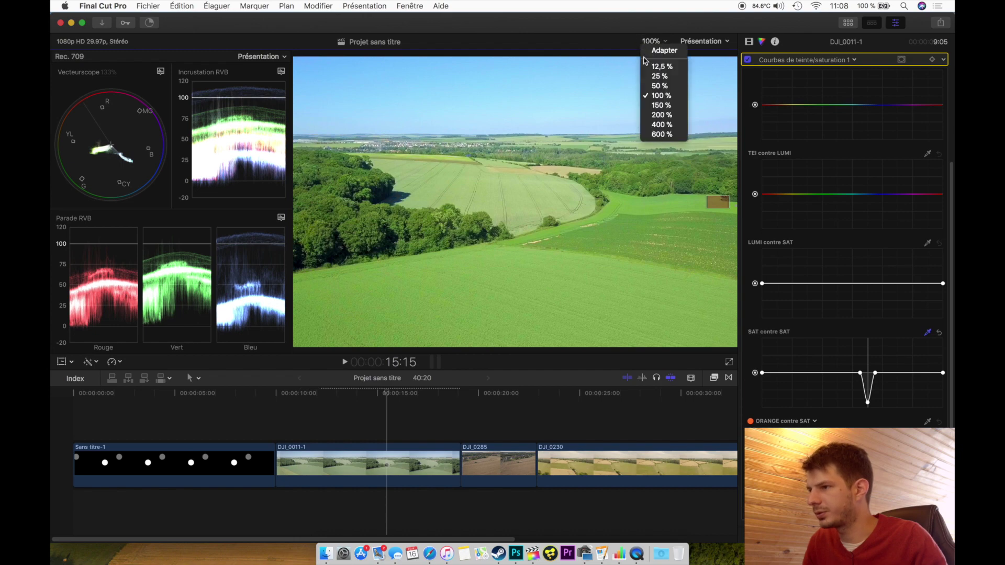
{"action": "left_click", "coordinate": [654, 117]}
{"action": "left_click_drag", "start_coordinate": [713, 205], "coordinate": [743, 203]}
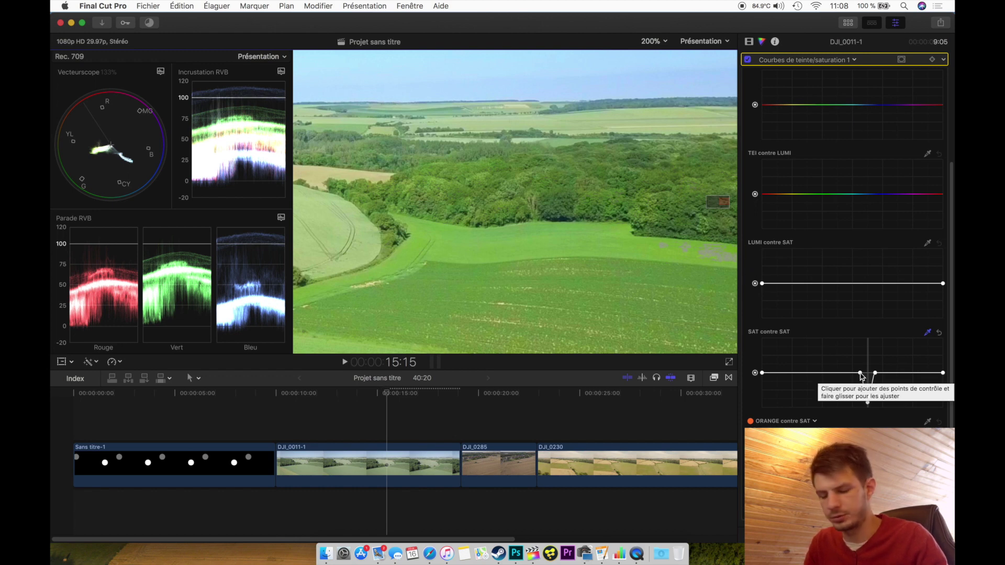
{"action": "left_click_drag", "start_coordinate": [860, 373], "coordinate": [902, 373]}
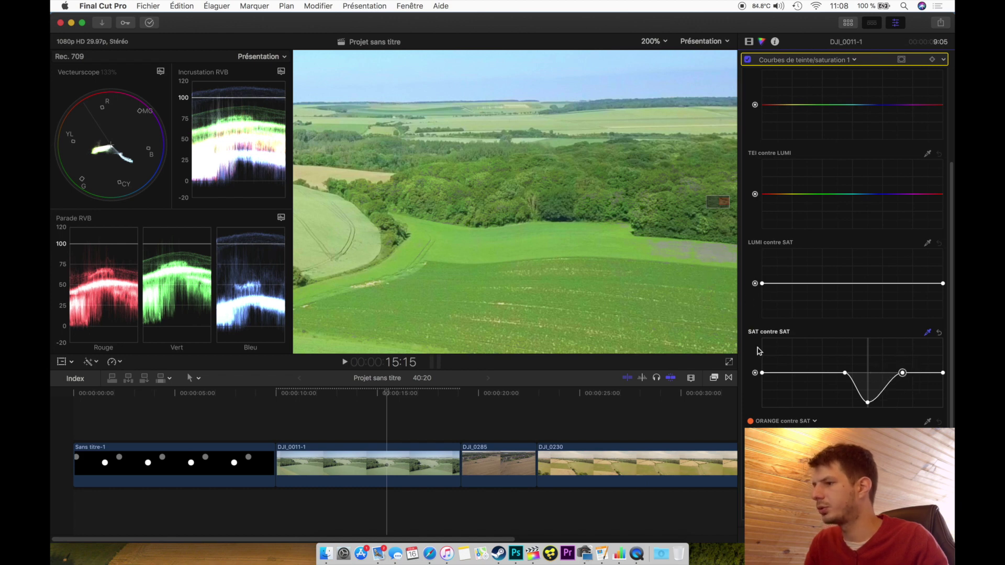
Raise the lowered SAT contre SAT point about halfway back to neutral and compare the image with the correction off and on.
{"action": "mouse_move", "coordinate": [868, 404]}
{"action": "left_mouse_down"}
{"action": "mouse_move", "coordinate": [868, 378]}
{"action": "mouse_move", "coordinate": [868, 388]}
{"action": "left_mouse_up"}
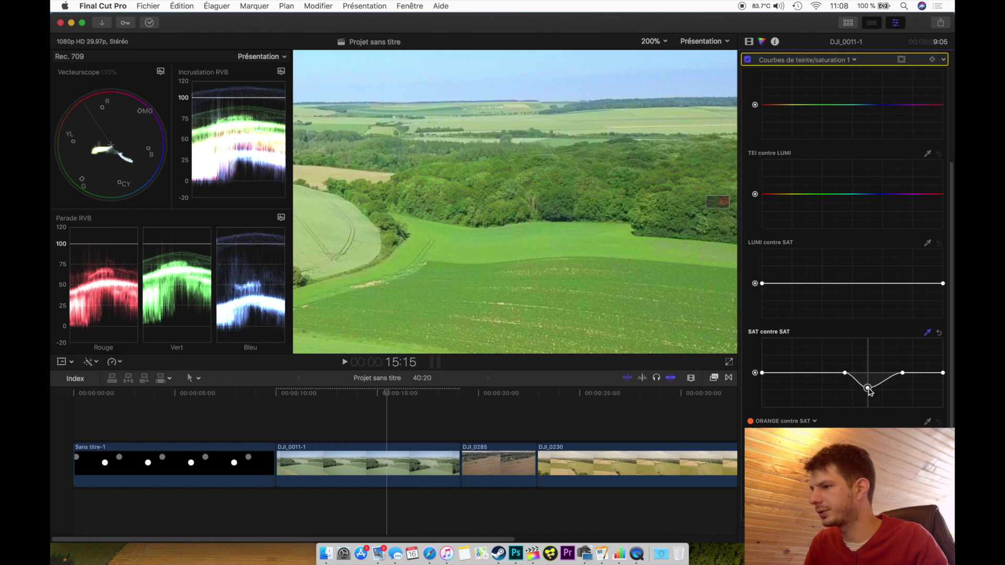
{"action": "left_click", "coordinate": [747, 60]}
{"action": "left_click", "coordinate": [747, 60]}
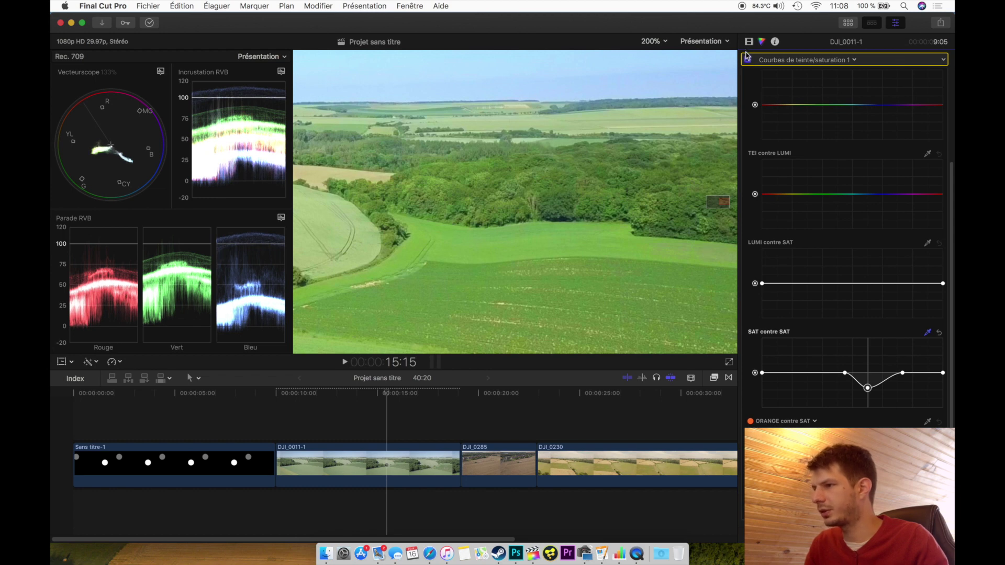
Compare the image without Courbes de teinte/saturation 1, reset its SAT contre SAT curve and fit the image to the viewer.
{"action": "left_click", "coordinate": [748, 60]}
{"action": "left_click", "coordinate": [747, 60]}
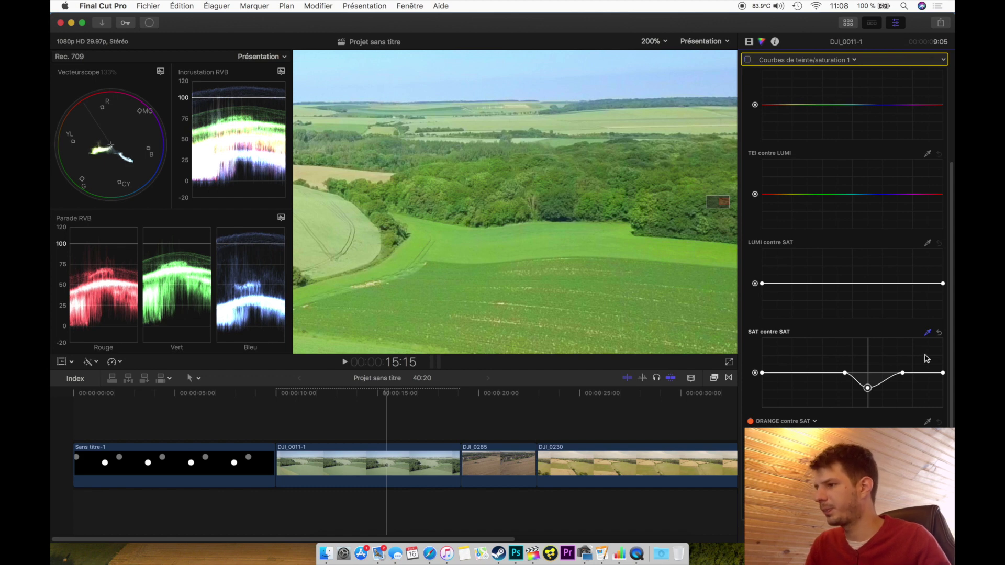
{"action": "left_click", "coordinate": [939, 333]}
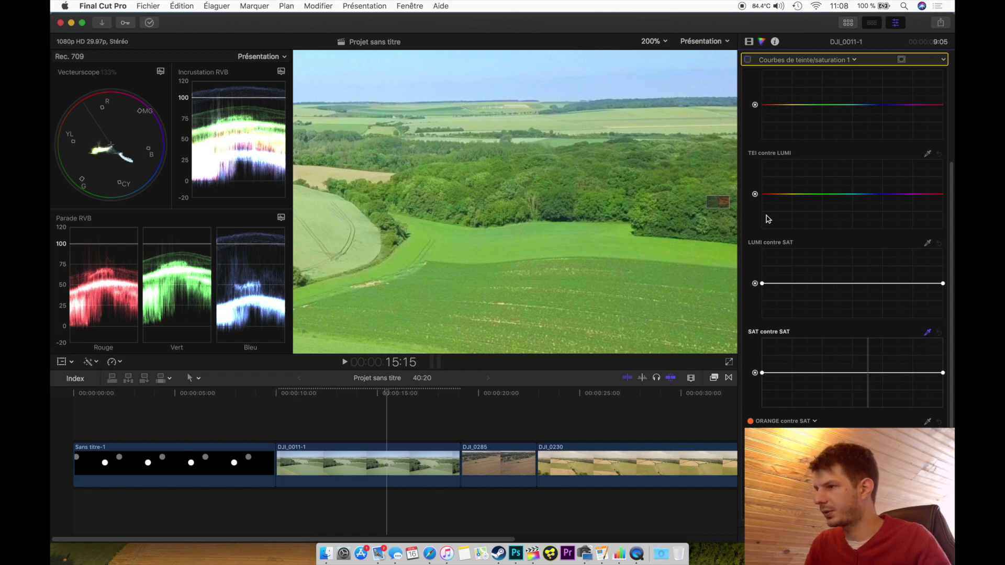
{"action": "left_click", "coordinate": [748, 60]}
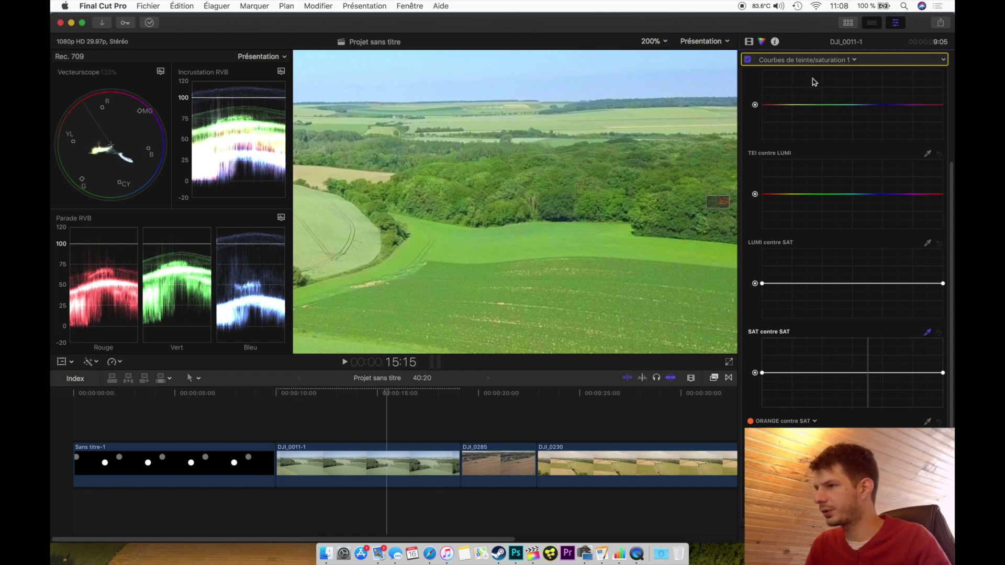
{"action": "left_click", "coordinate": [664, 41]}
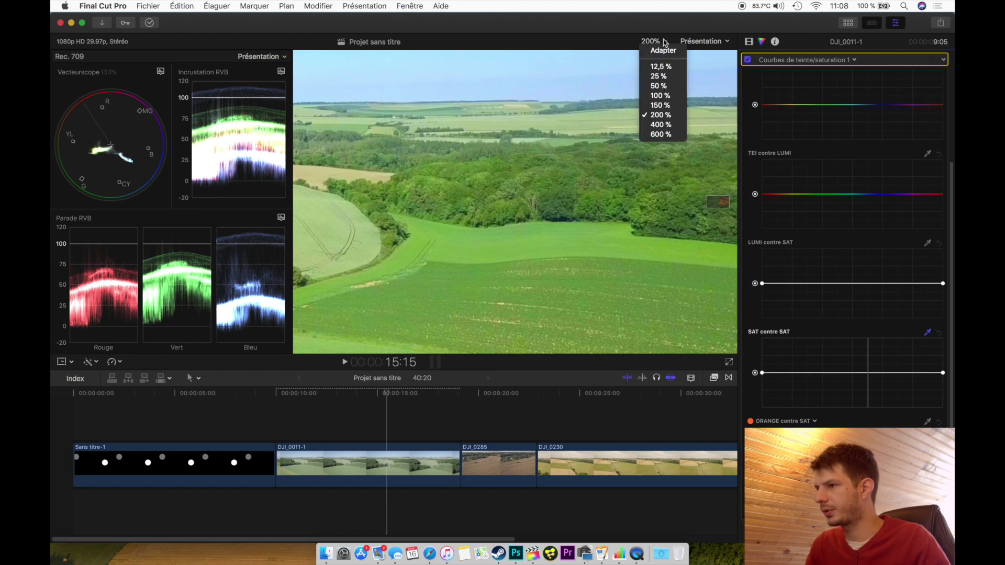
{"action": "left_click", "coordinate": [660, 52]}
{"action": "left_click", "coordinate": [710, 202]}
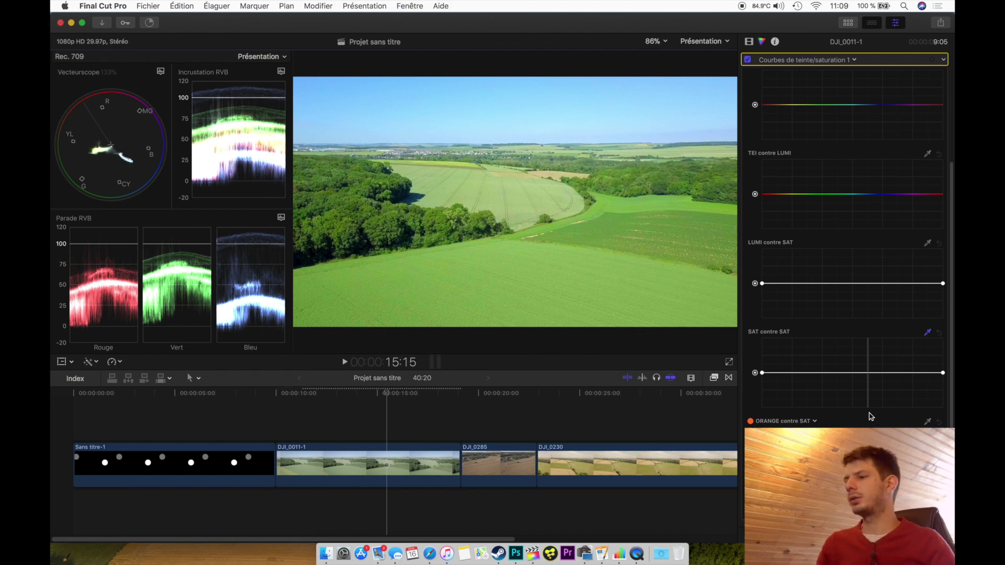
Sample the light green foreground field for the ORANGE contre SAT curve and adjust a lowered point at the sampled saturation.
{"action": "scroll", "coordinate": [793, 348], "scroll_direction": "up", "scroll_amount": 5}
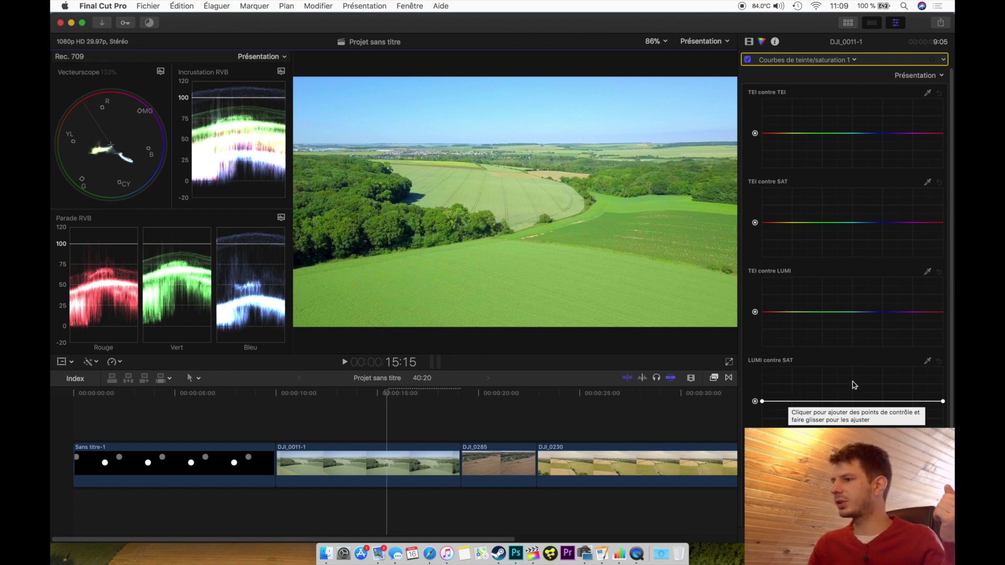
{"action": "left_click_drag", "start_coordinate": [950, 264], "coordinate": [950, 303]}
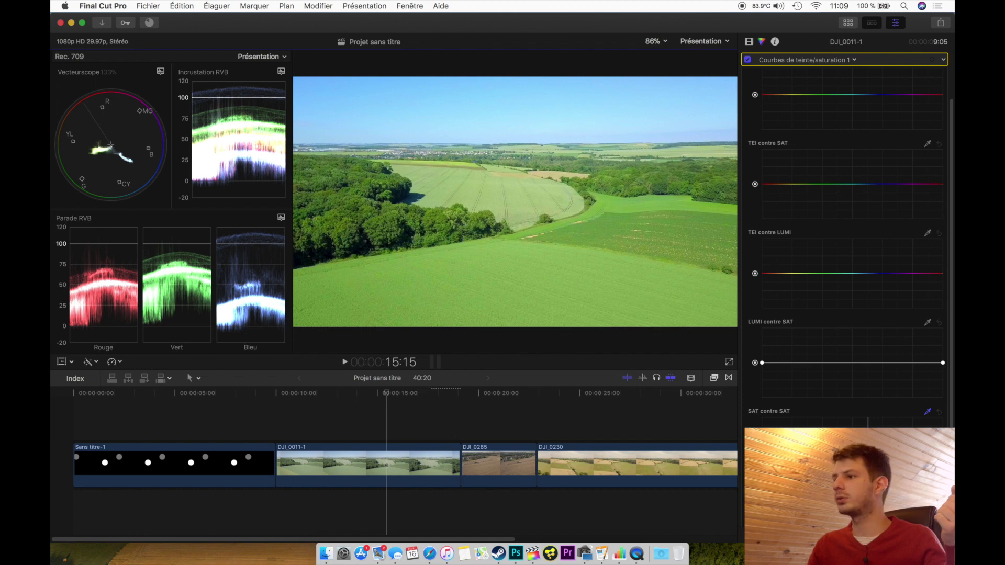
{"action": "left_click_drag", "start_coordinate": [951, 277], "coordinate": [951, 336]}
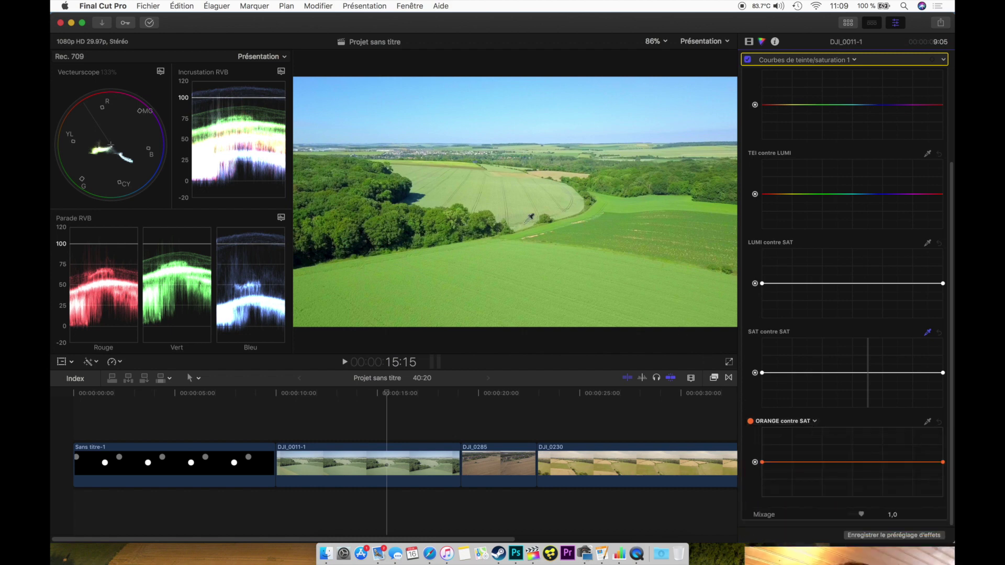
{"action": "left_click", "coordinate": [927, 422]}
{"action": "left_click_drag", "start_coordinate": [389, 294], "coordinate": [419, 299]}
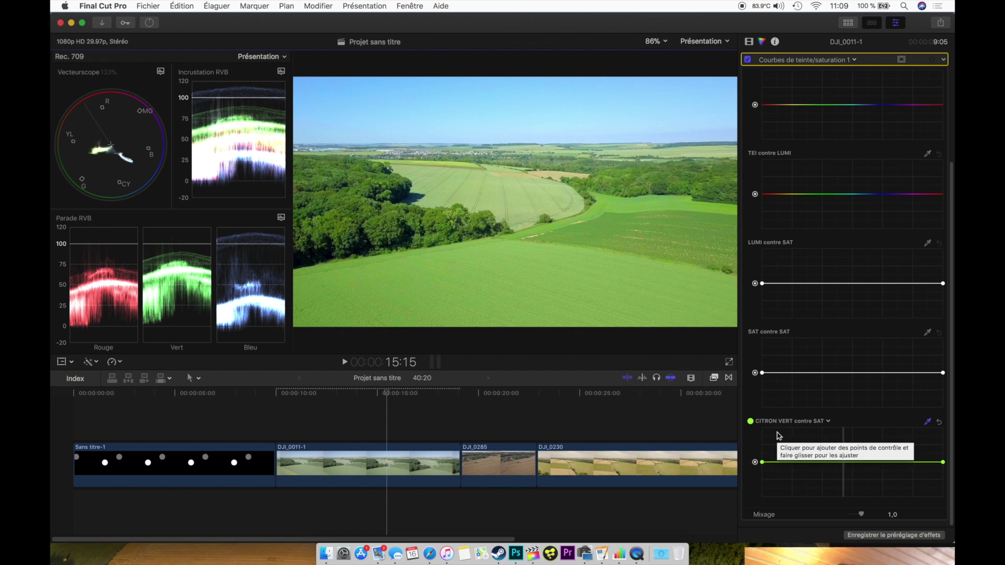
{"action": "left_click_drag", "start_coordinate": [847, 463], "coordinate": [846, 483]}
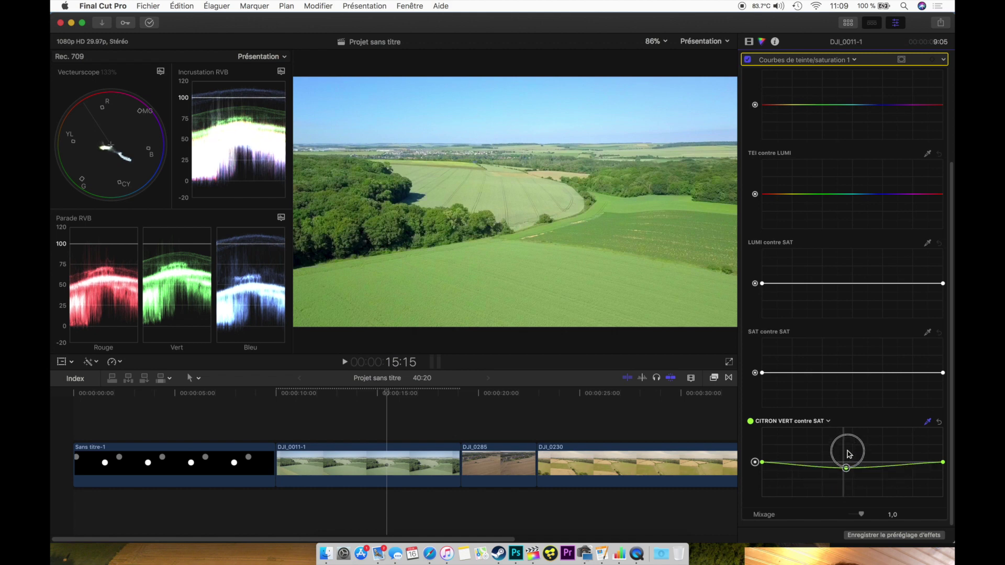
{"action": "left_click_drag", "start_coordinate": [849, 454], "coordinate": [843, 479]}
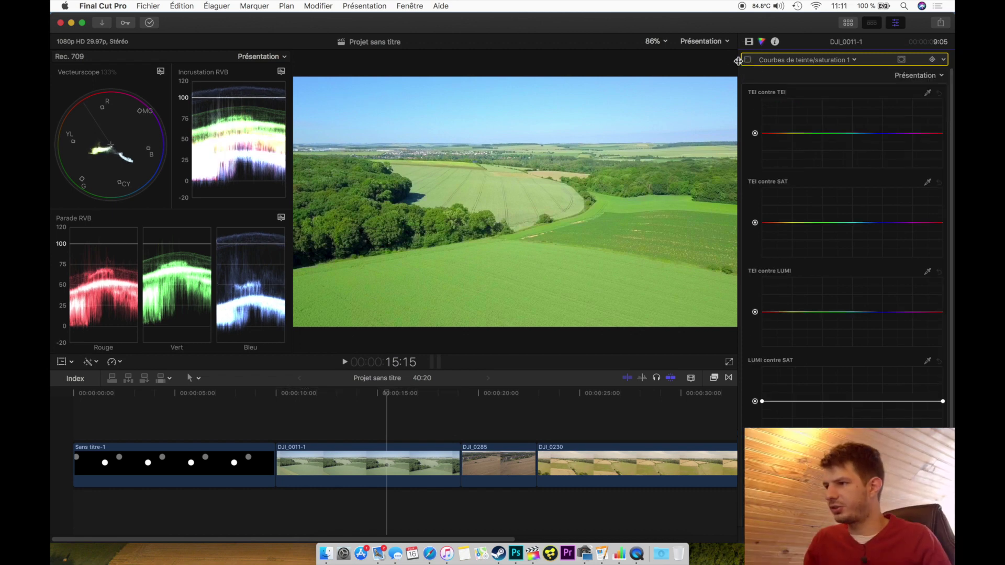
Re-enable Courbes de teinte/saturation 1 and raise its entire TEI contre TEI curve with a point in the cyan range.
{"action": "left_click", "coordinate": [746, 60]}
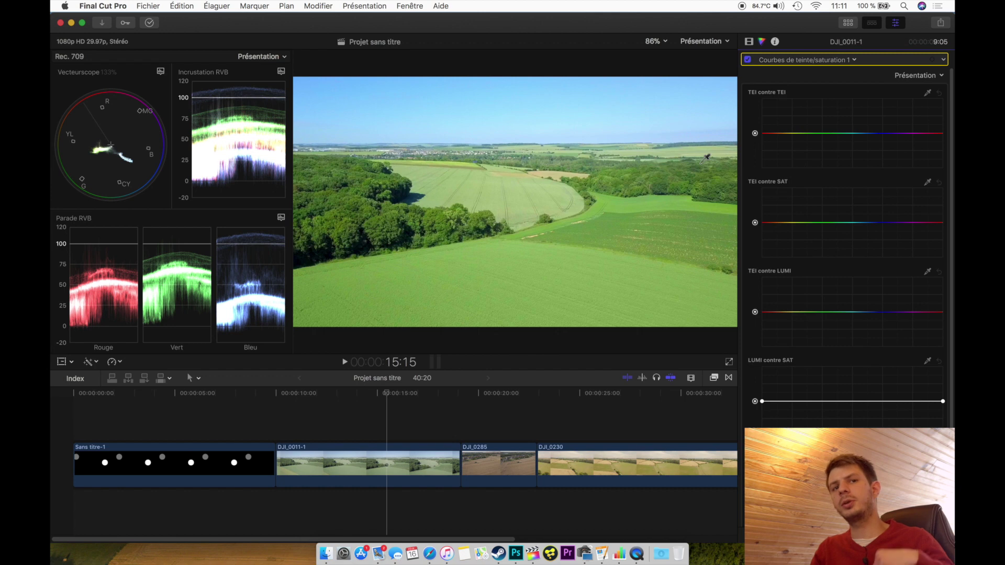
{"action": "left_click", "coordinate": [848, 65]}
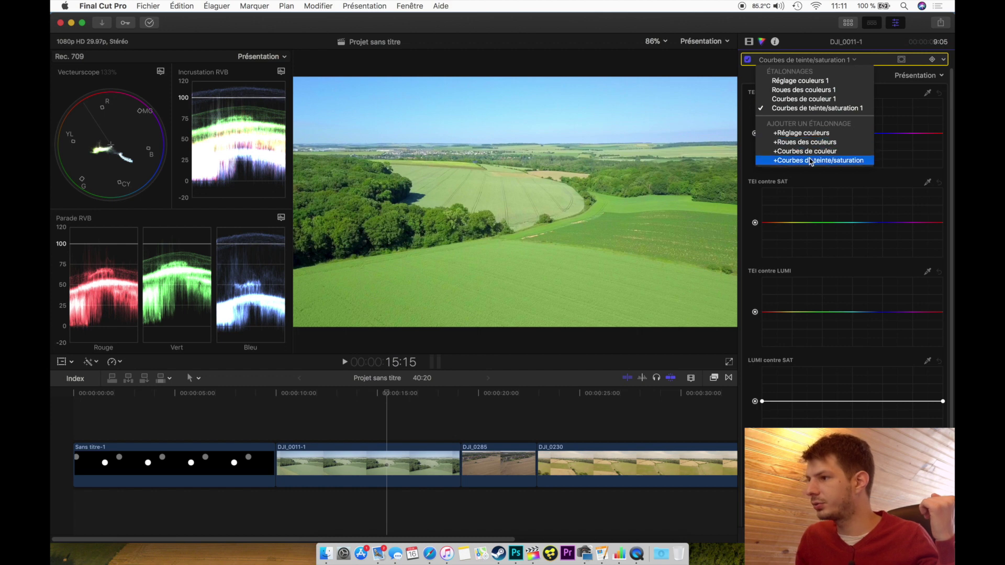
{"action": "left_click", "coordinate": [854, 64]}
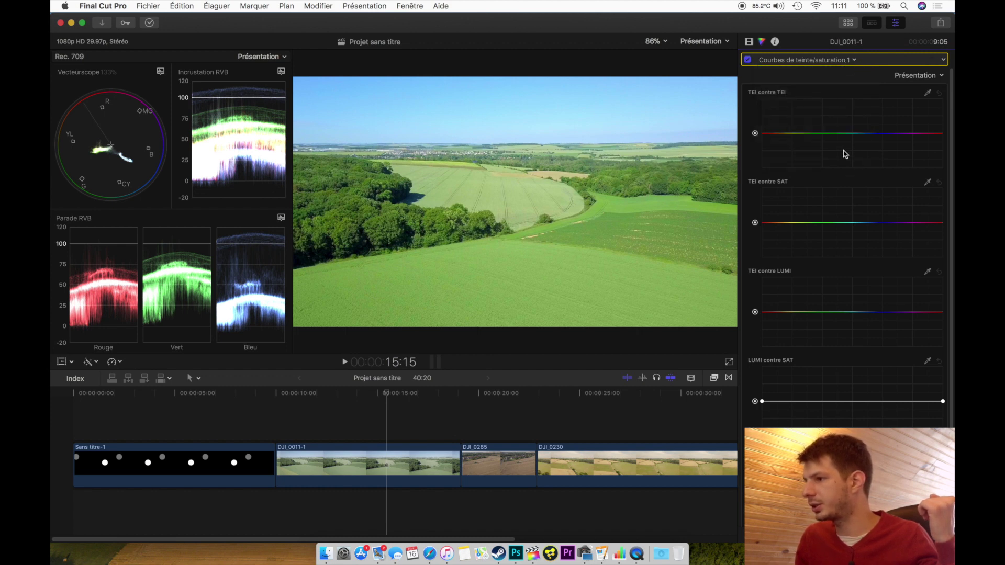
{"action": "left_click_drag", "start_coordinate": [845, 134], "coordinate": [845, 113]}
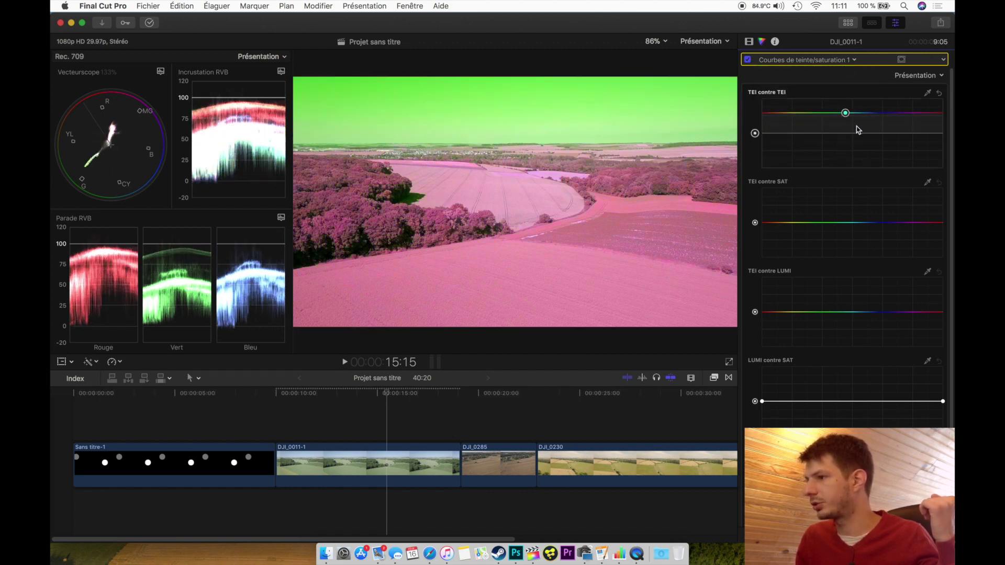
Add a second hue/saturation curves correction and lower its entire TEI contre TEI curve with a point in the cyan range.
{"action": "left_click", "coordinate": [846, 62]}
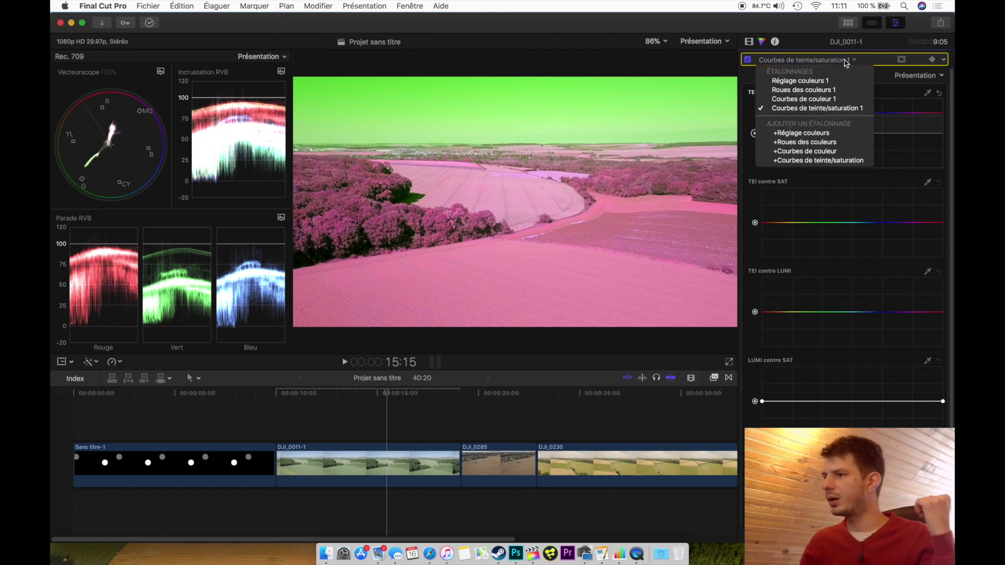
{"action": "left_click", "coordinate": [811, 164]}
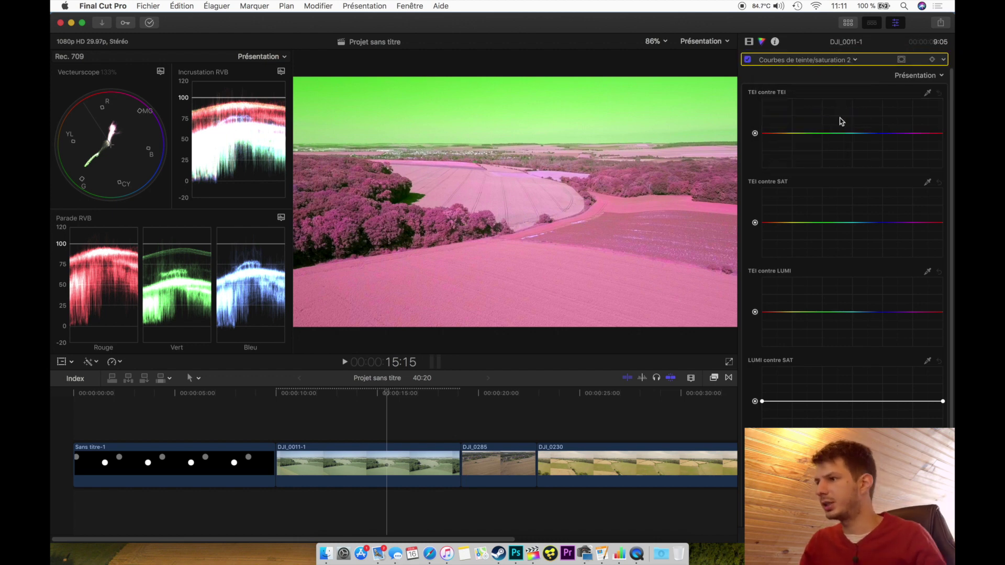
{"action": "mouse_move", "coordinate": [838, 134]}
{"action": "left_mouse_down"}
{"action": "mouse_move", "coordinate": [840, 150]}
{"action": "mouse_move", "coordinate": [844, 137]}
{"action": "left_mouse_up"}
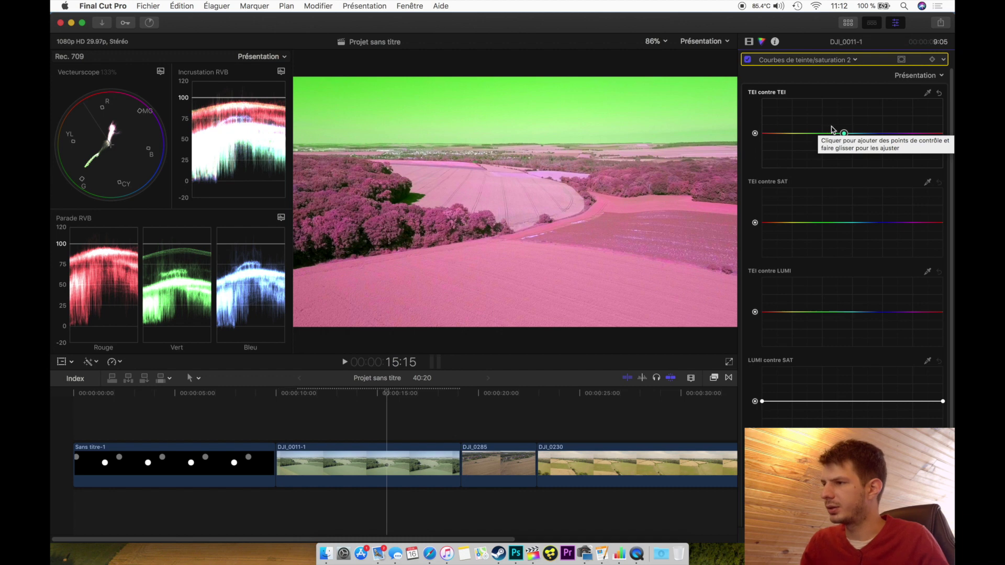
{"action": "left_click_drag", "start_coordinate": [844, 134], "coordinate": [843, 150]}
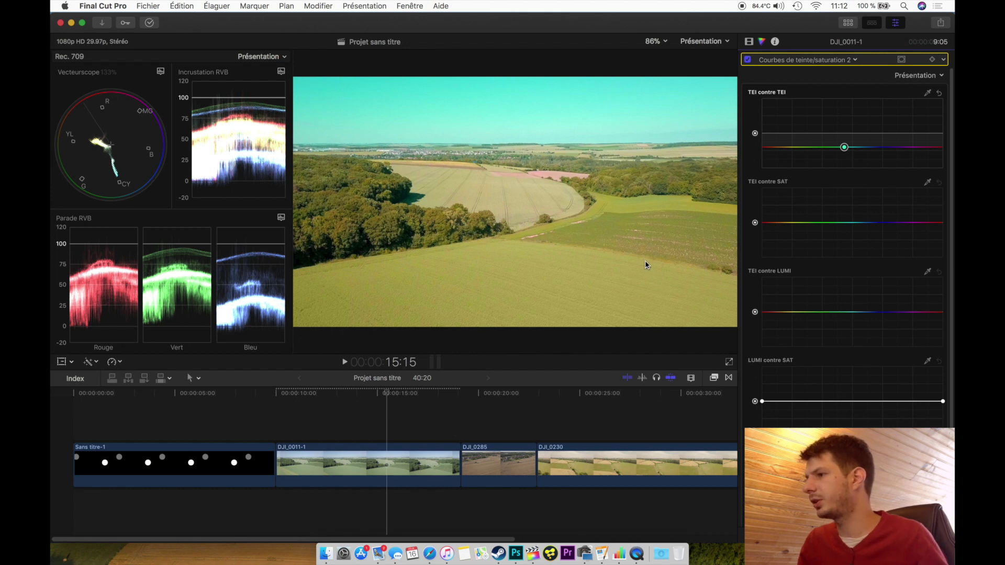
Add a shape mask to Courbes de teinte/saturation 2 and place it over the fields on the image's right side.
{"action": "left_click", "coordinate": [901, 60]}
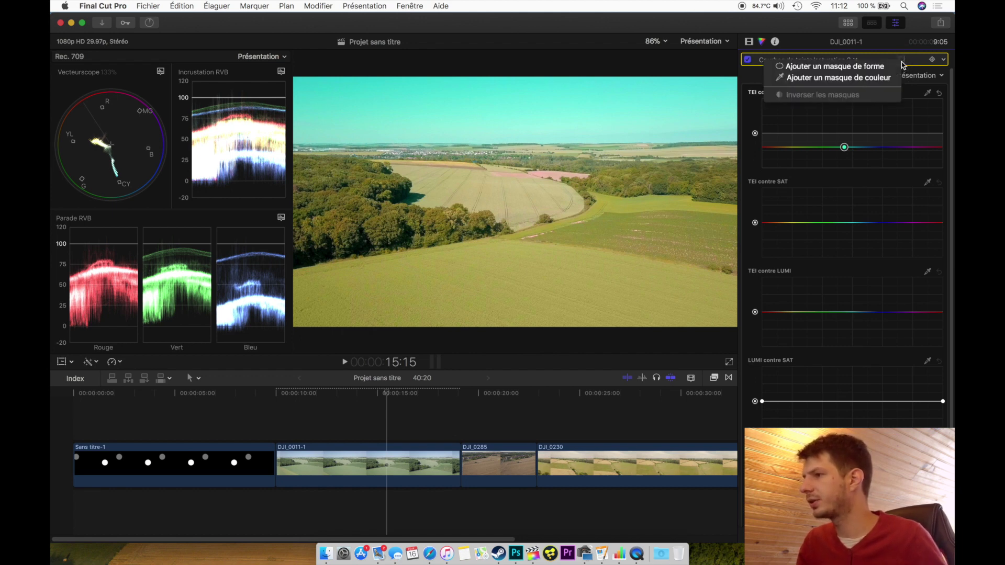
{"action": "left_click", "coordinate": [852, 70]}
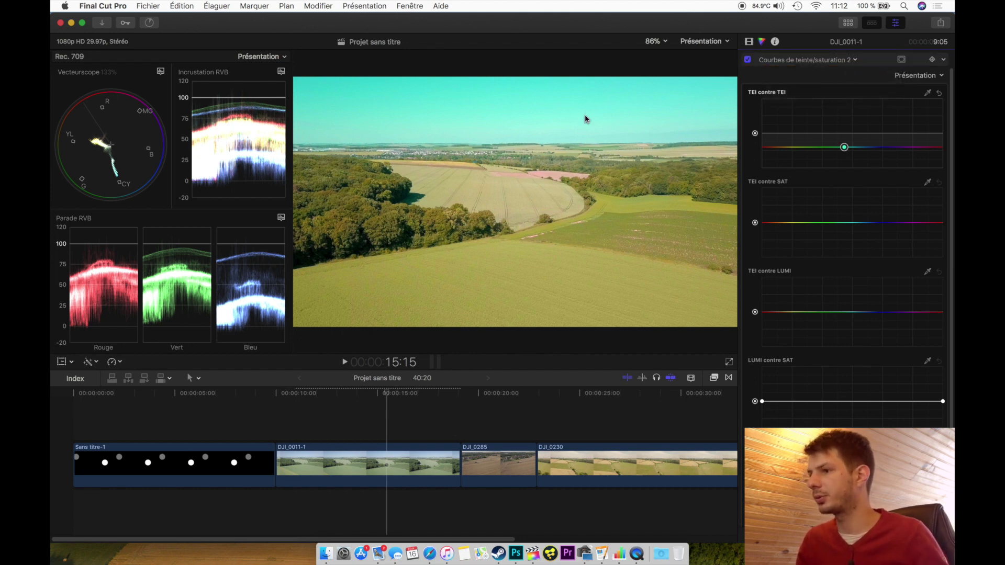
{"action": "left_click_drag", "start_coordinate": [516, 203], "coordinate": [615, 231]}
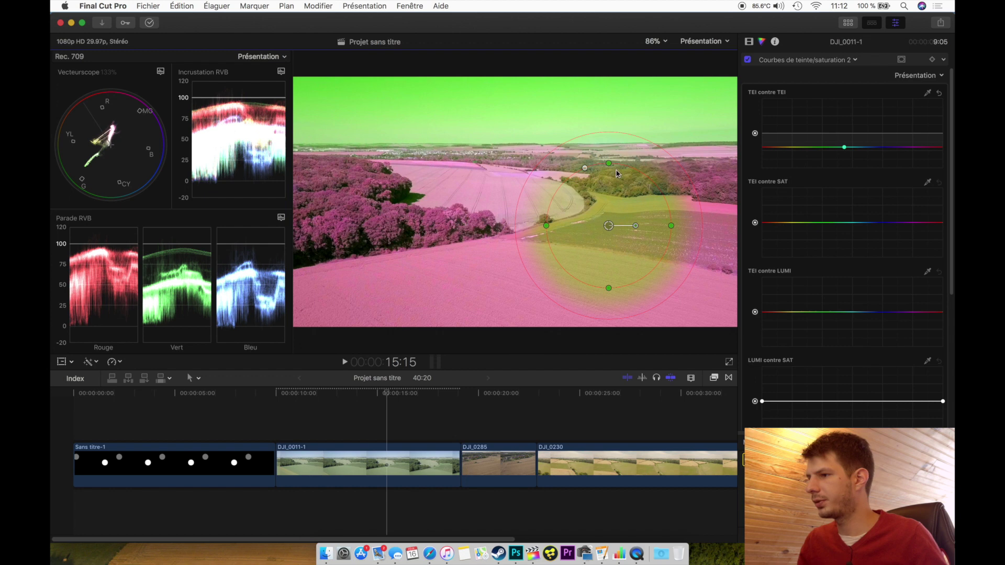
Reshape the mask into a wide, flattened rounded rectangle, adjusting its soft edge and rotation.
{"action": "left_click_drag", "start_coordinate": [608, 165], "coordinate": [607, 189]}
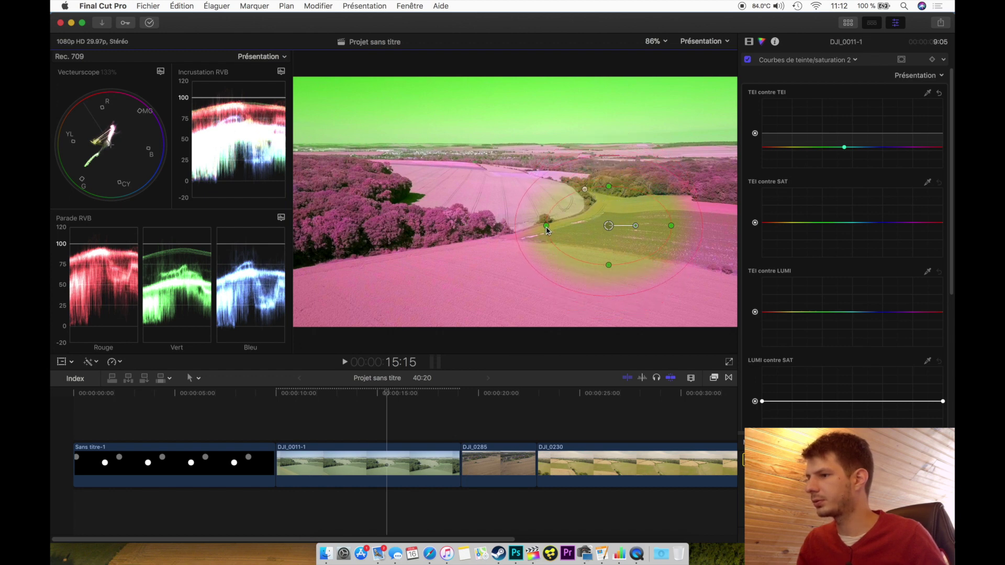
{"action": "left_click_drag", "start_coordinate": [547, 230], "coordinate": [532, 226]}
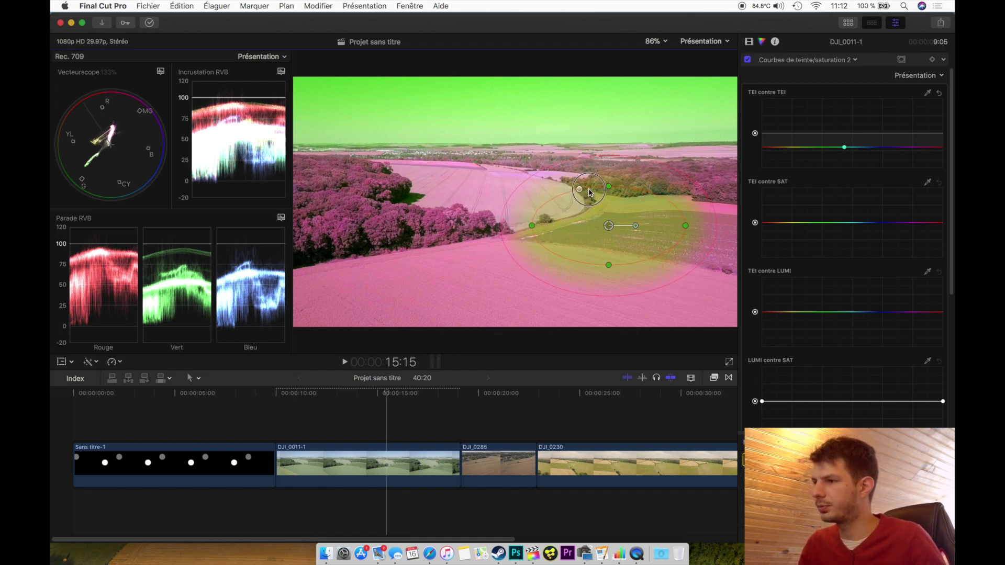
{"action": "mouse_move", "coordinate": [580, 192]}
{"action": "left_mouse_down"}
{"action": "mouse_move", "coordinate": [531, 214]}
{"action": "mouse_move", "coordinate": [562, 200]}
{"action": "left_mouse_up"}
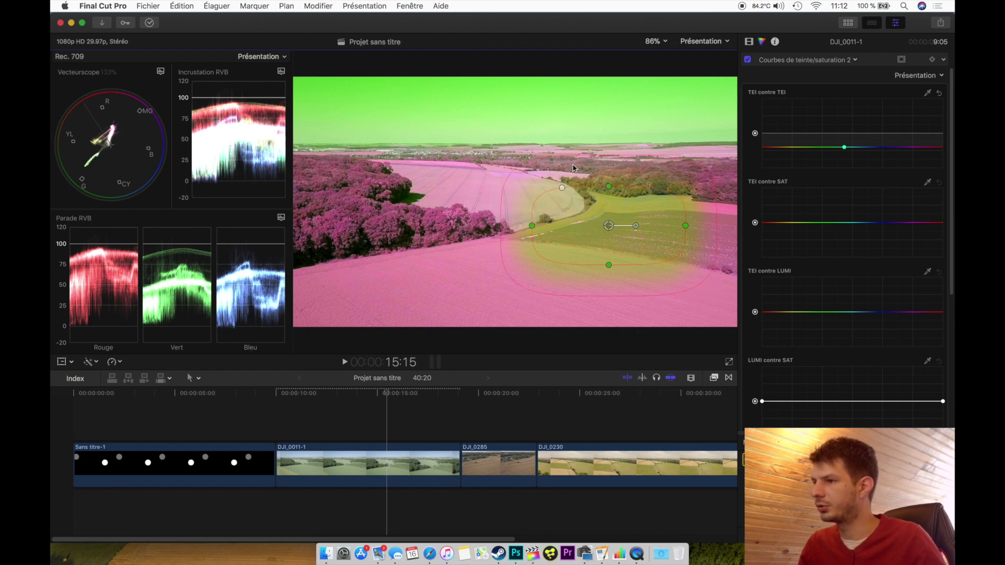
{"action": "mouse_move", "coordinate": [572, 154]}
{"action": "left_mouse_down"}
{"action": "mouse_move", "coordinate": [572, 167]}
{"action": "mouse_move", "coordinate": [573, 150]}
{"action": "left_mouse_up"}
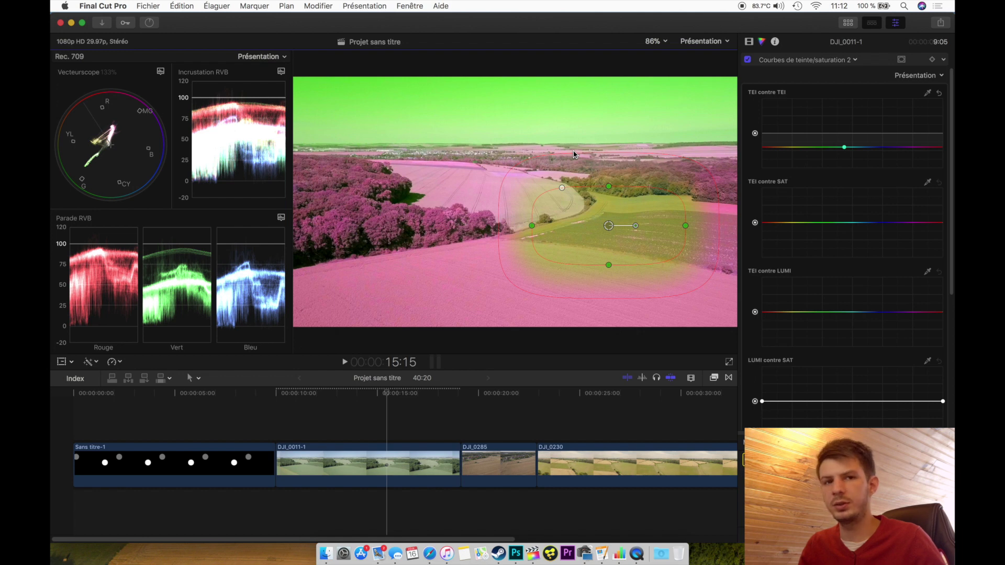
{"action": "mouse_move", "coordinate": [637, 229]}
{"action": "left_mouse_down"}
{"action": "mouse_move", "coordinate": [621, 203]}
{"action": "mouse_move", "coordinate": [626, 217]}
{"action": "left_mouse_up"}
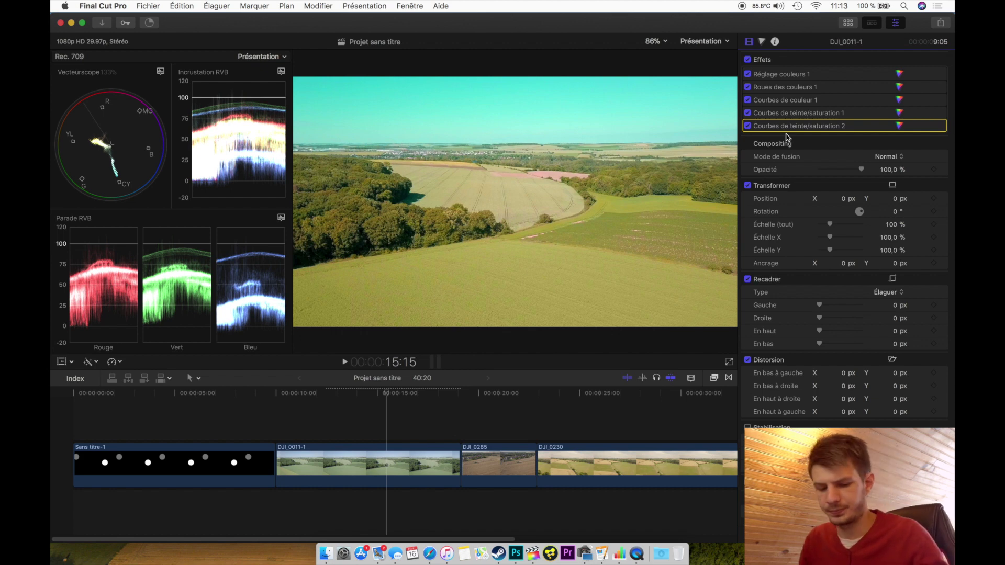
Delete all five color corrections, from Réglage couleurs 1 to Courbes de teinte/saturation 2, from clip DJI_0011-1.
{"action": "left_click", "coordinate": [803, 77], "text": "shift"}
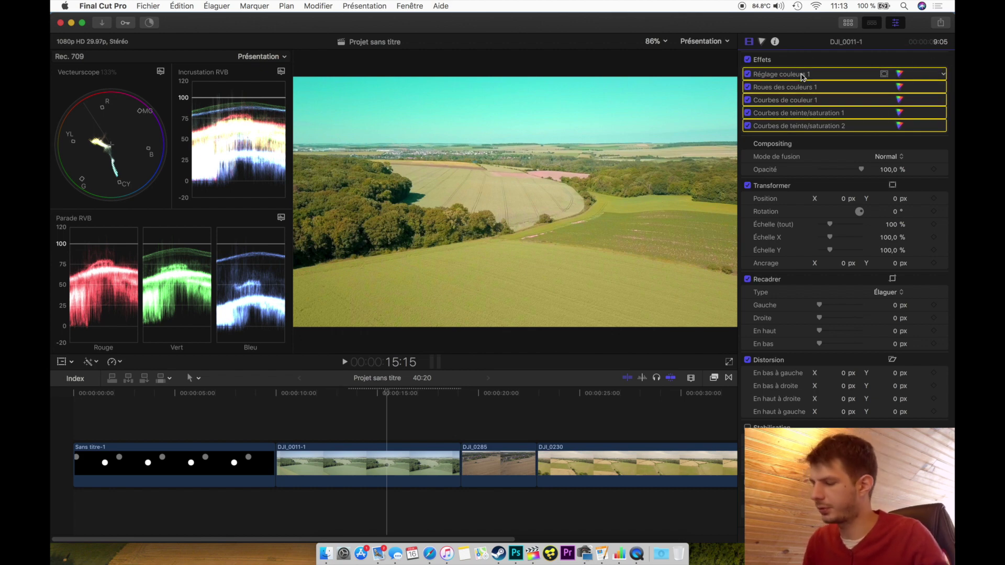
{"action": "key", "text": "BackSpace"}
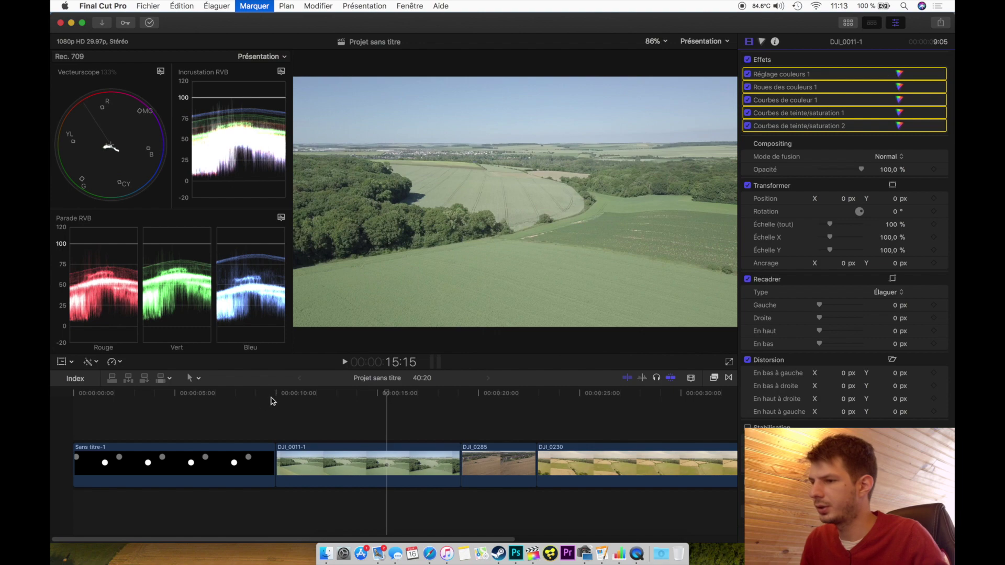
Delete the clips Sans titre-1 and DJI_0011-1 from the timeline.
{"action": "left_click", "coordinate": [211, 457]}
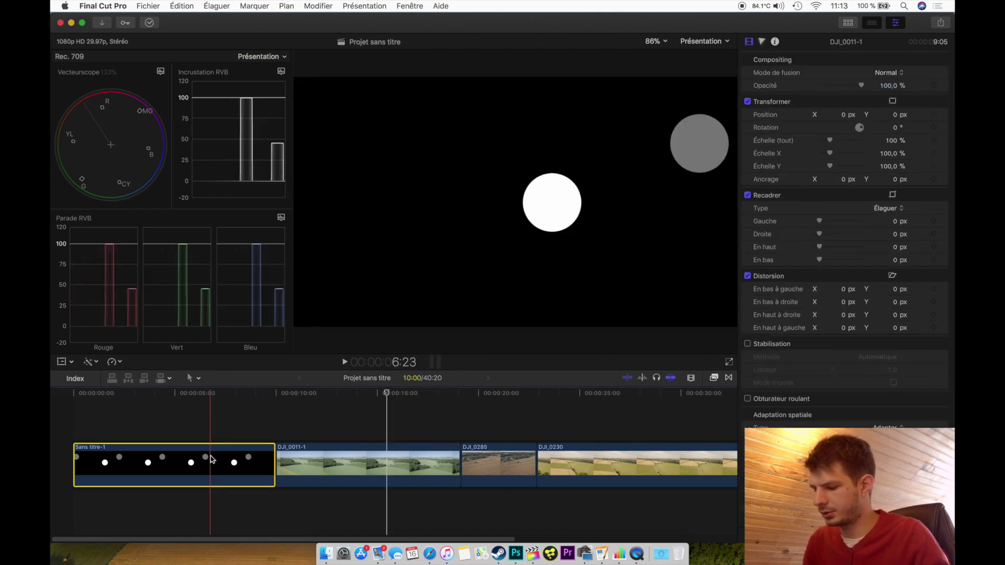
{"action": "key", "text": "BackSpace"}
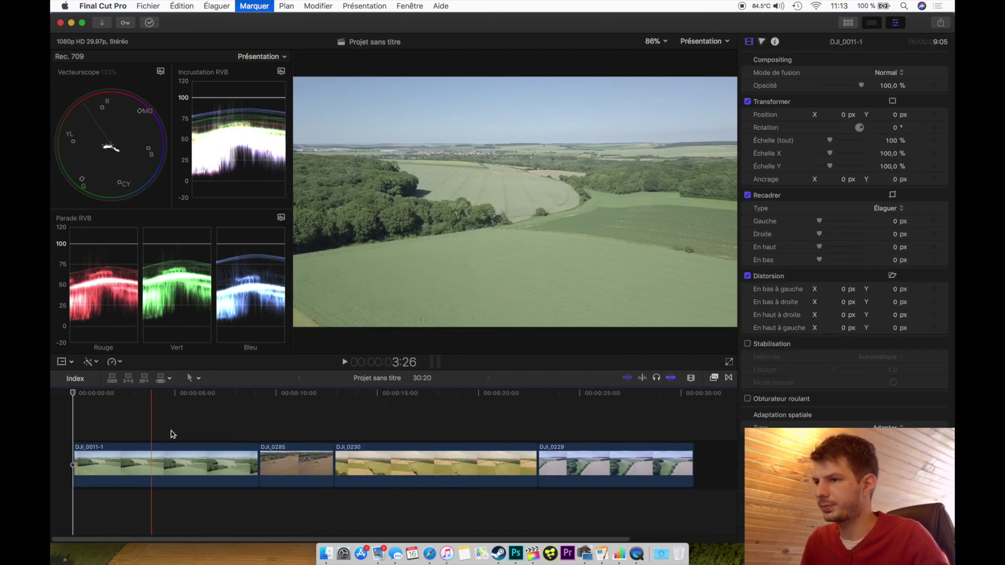
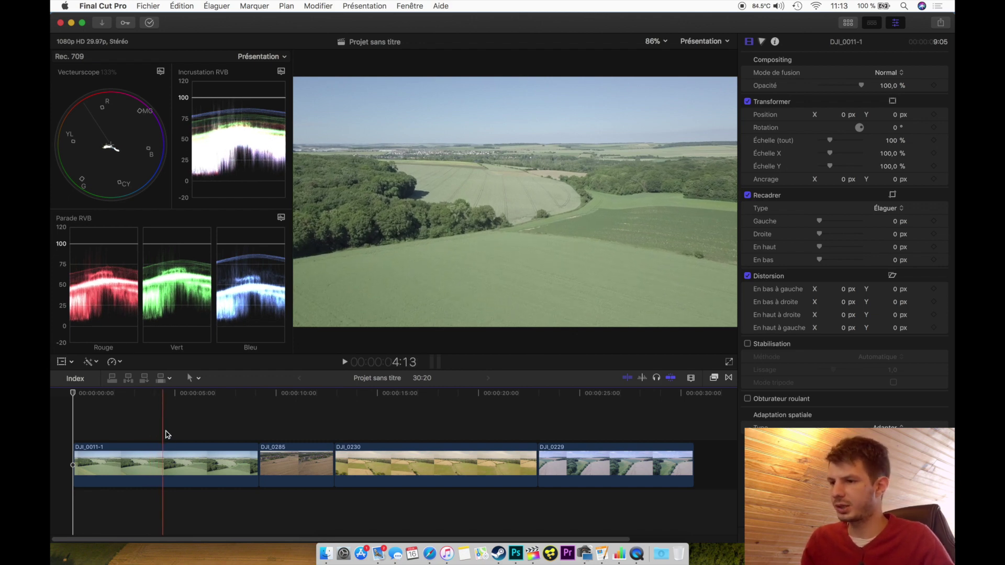
{"action": "left_click", "coordinate": [169, 461]}
{"action": "key", "text": "BackSpace"}
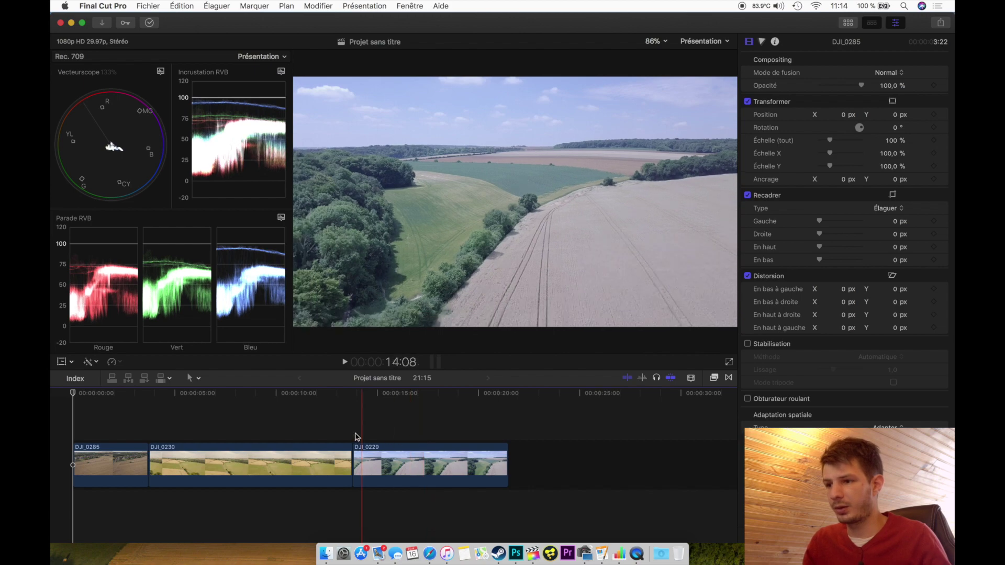
Split off the last 4:02 of clip DJI_0230 and move that part to the end of the timeline, after DJI_0229.
{"action": "left_click", "coordinate": [271, 449]}
{"action": "left_click_drag", "start_coordinate": [300, 459], "coordinate": [528, 470]}
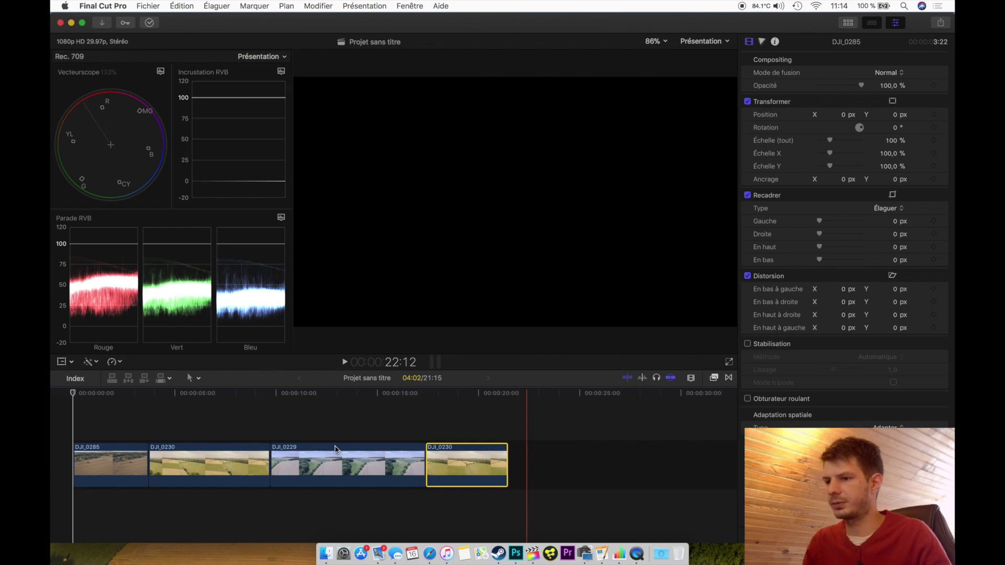
{"action": "left_click", "coordinate": [241, 430]}
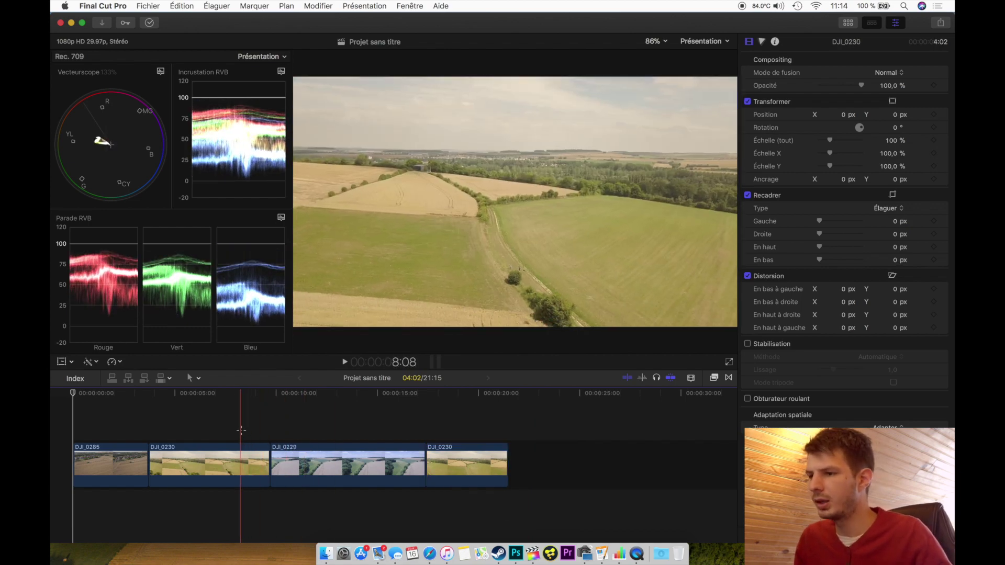
Add a color wheels correction to the 6:00 clip DJI_0230 and set its temperature to 3651.
{"action": "left_click", "coordinate": [240, 433]}
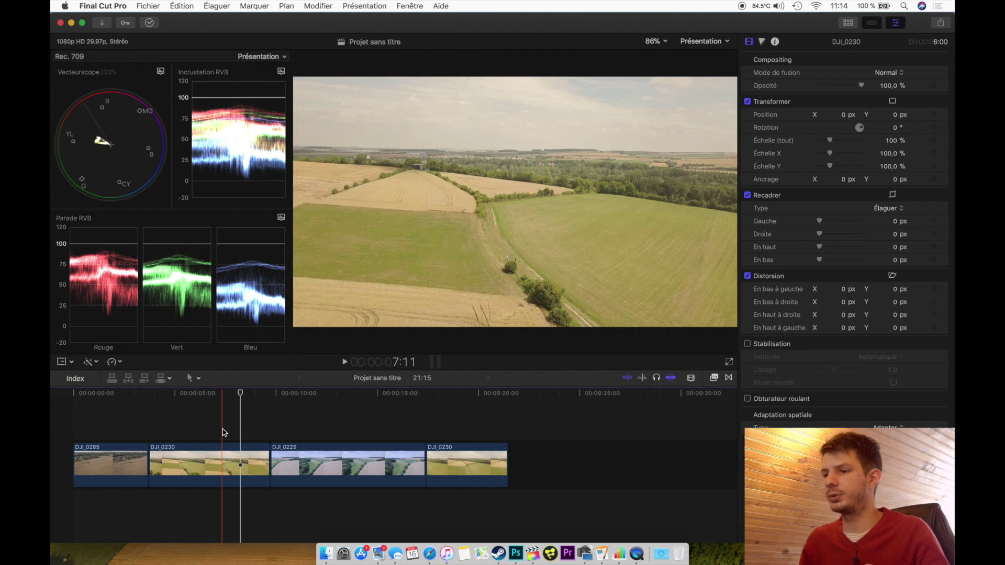
{"action": "left_click", "coordinate": [218, 460]}
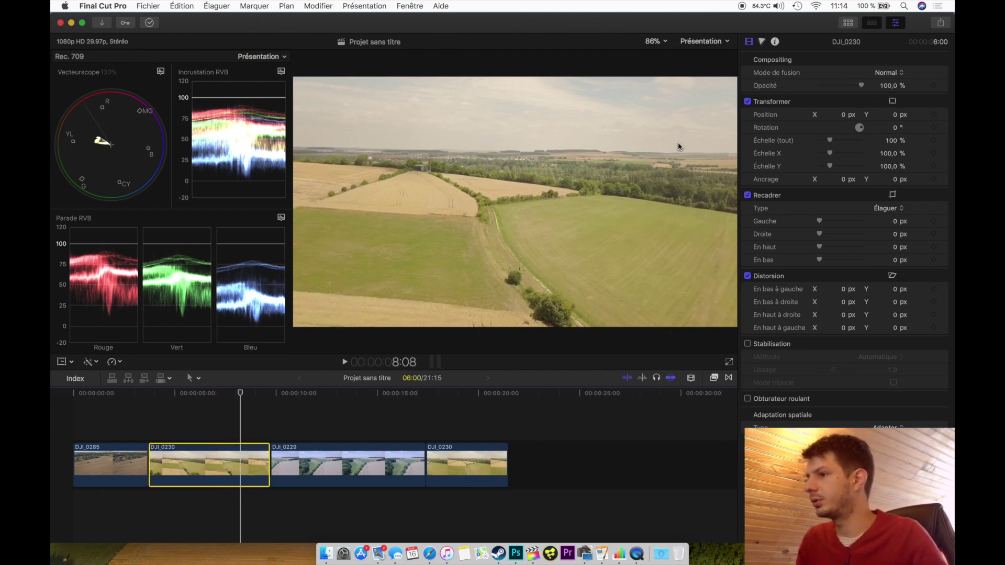
{"action": "left_click", "coordinate": [761, 41]}
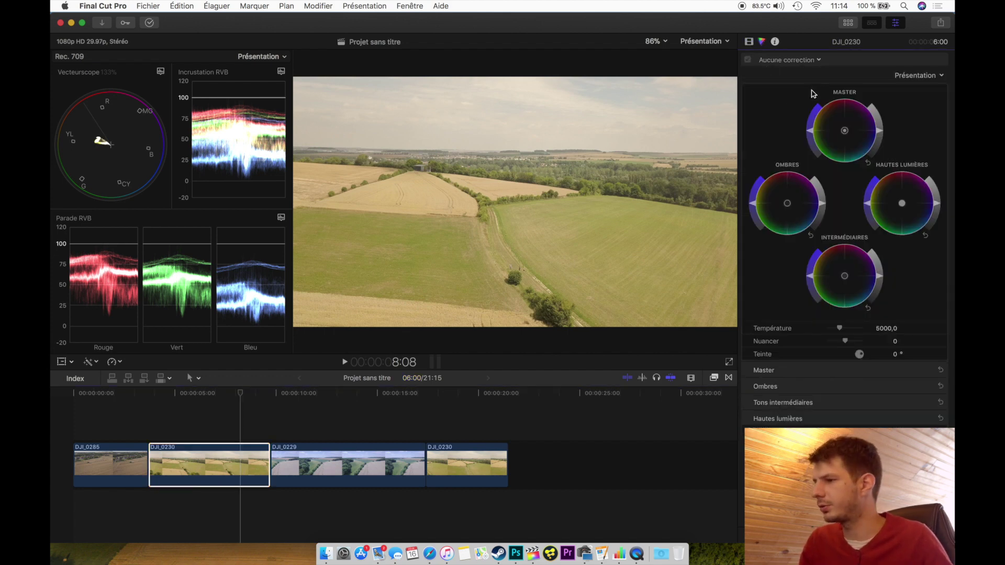
{"action": "left_click_drag", "start_coordinate": [842, 331], "coordinate": [834, 333]}
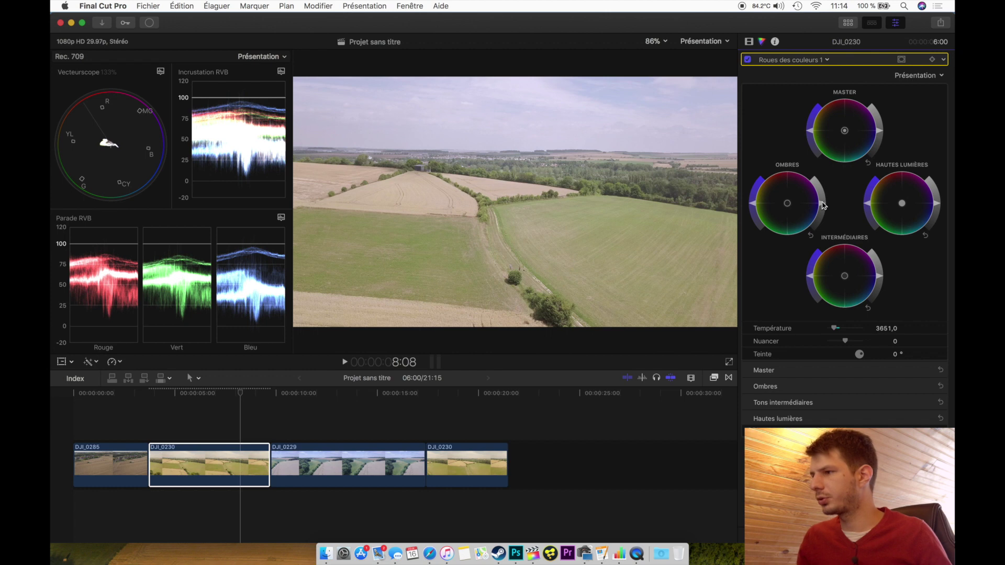
Increase DJI_0230's contrast with darker shadows and brighter highlights, and raise its master saturation slightly.
{"action": "left_click_drag", "start_coordinate": [823, 205], "coordinate": [822, 216]}
{"action": "left_click_drag", "start_coordinate": [821, 212], "coordinate": [822, 210]}
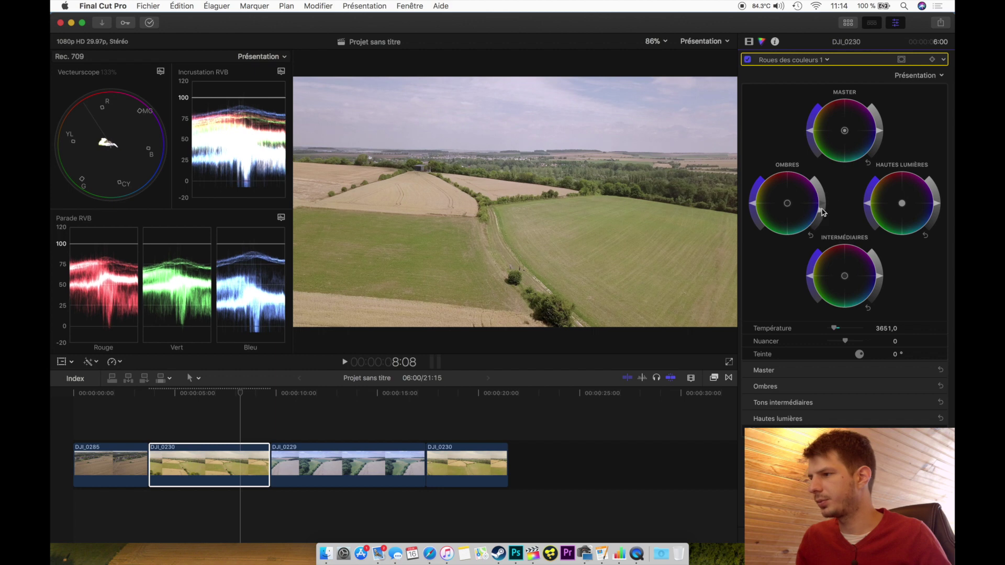
{"action": "left_click_drag", "start_coordinate": [938, 207], "coordinate": [939, 194]}
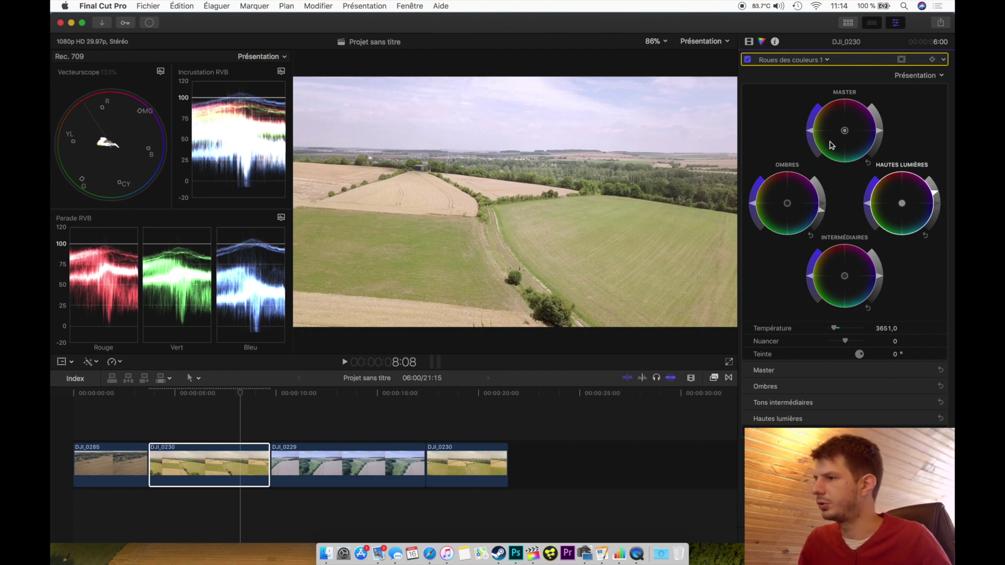
{"action": "left_click_drag", "start_coordinate": [812, 131], "coordinate": [812, 127]}
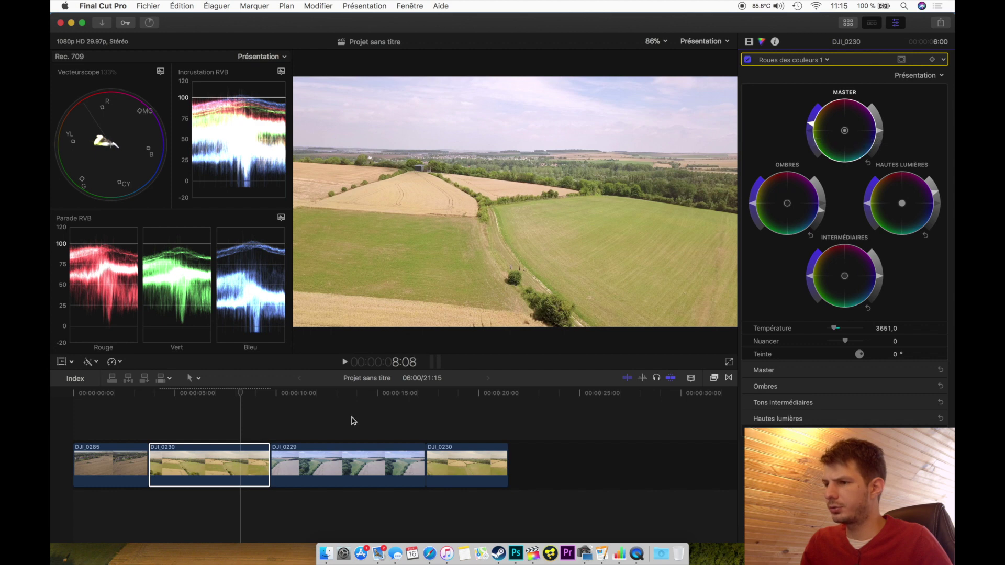
Add a color wheels correction to clip DJI_0229 and warm its temperature to 8279.
{"action": "left_click", "coordinate": [336, 431]}
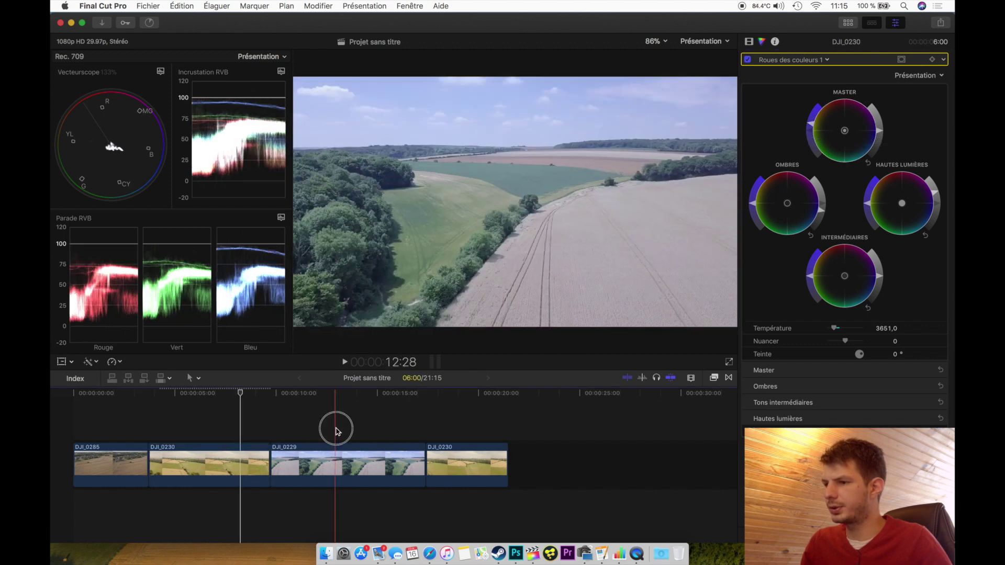
{"action": "left_click", "coordinate": [349, 452]}
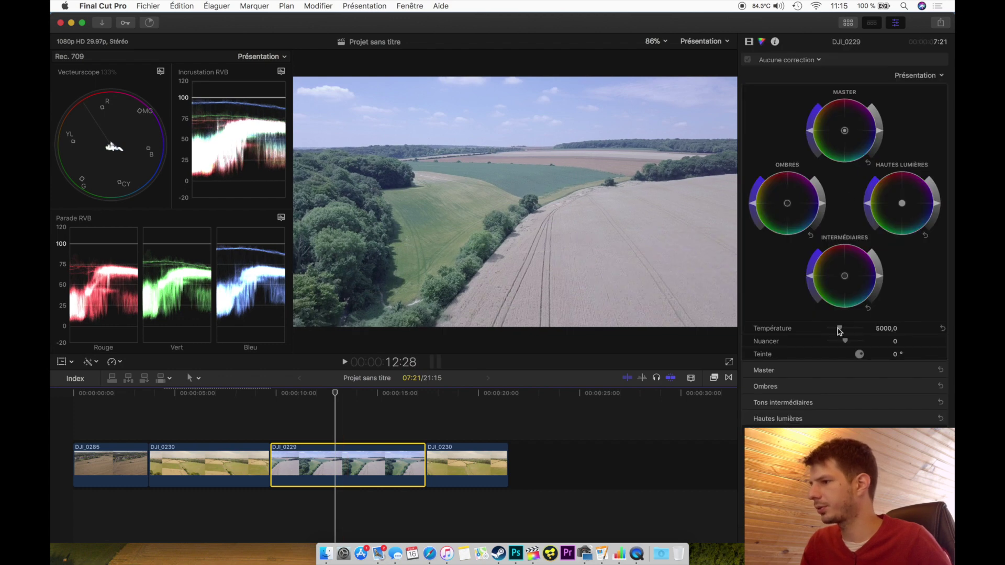
{"action": "left_click_drag", "start_coordinate": [840, 331], "coordinate": [856, 333]}
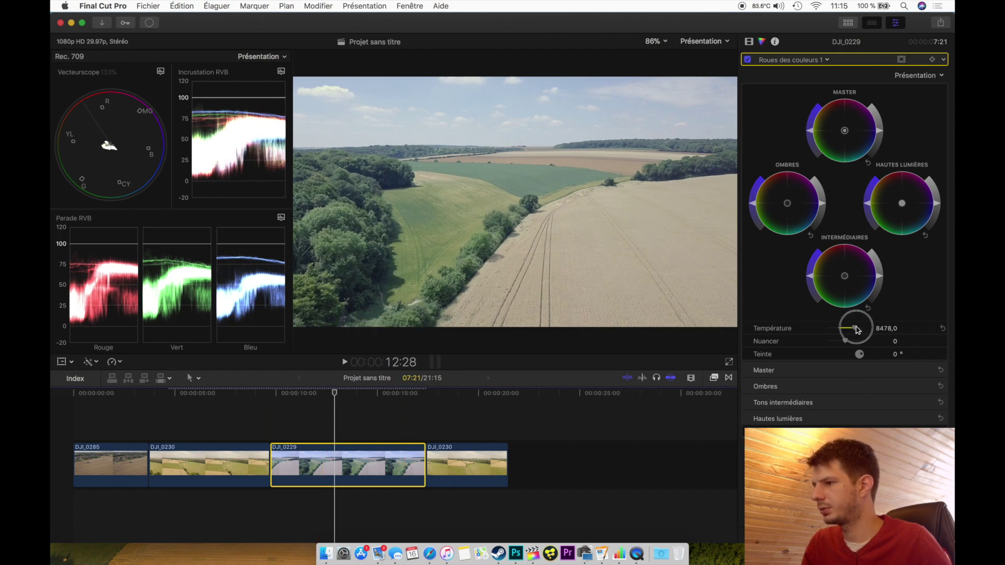
{"action": "left_click_drag", "start_coordinate": [855, 329], "coordinate": [847, 332]}
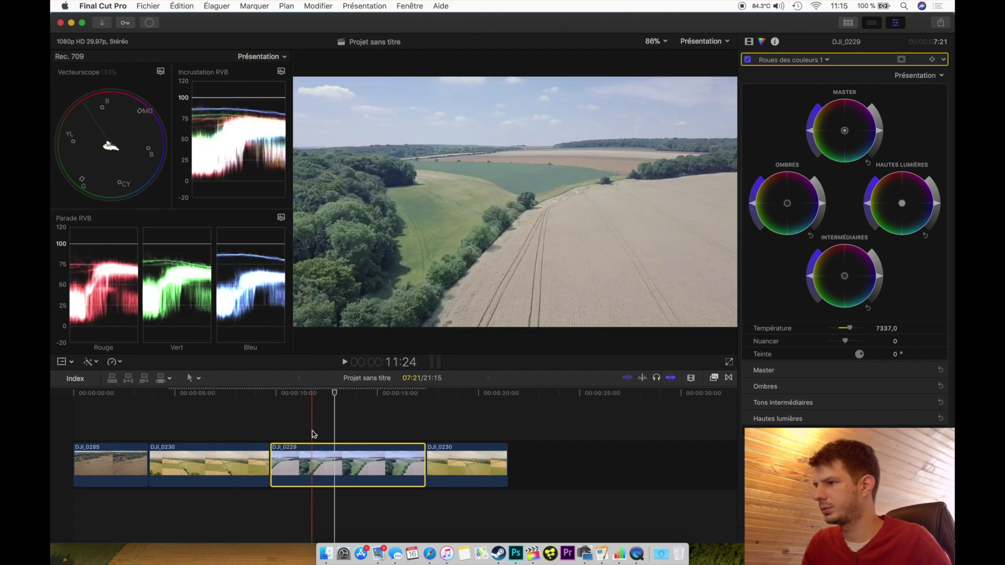
{"action": "left_click_drag", "start_coordinate": [850, 329], "coordinate": [855, 330]}
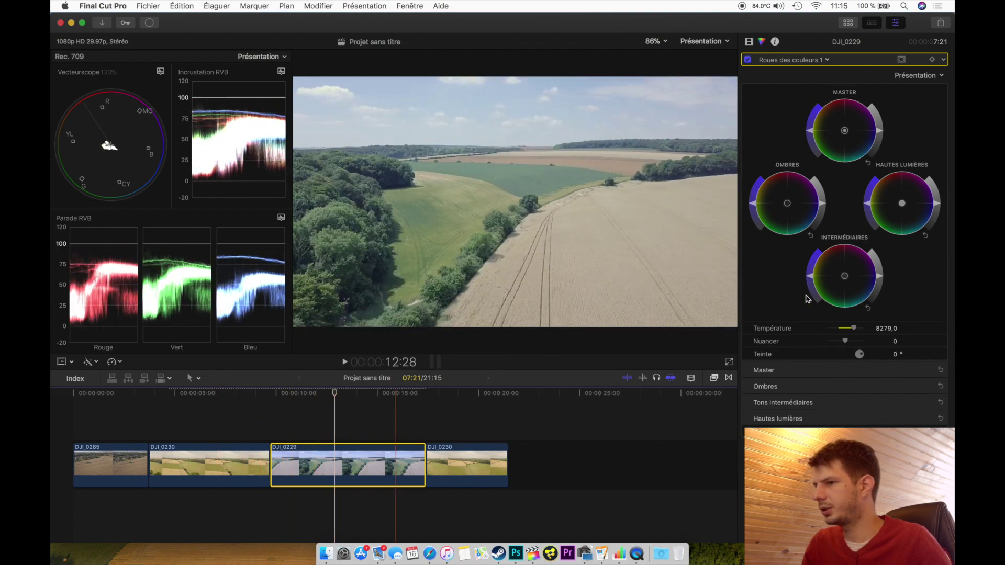
Increase DJI_0229's contrast with darker shadows and brighter highlights, and make its master color more orange and saturated.
{"action": "left_click", "coordinate": [823, 206]}
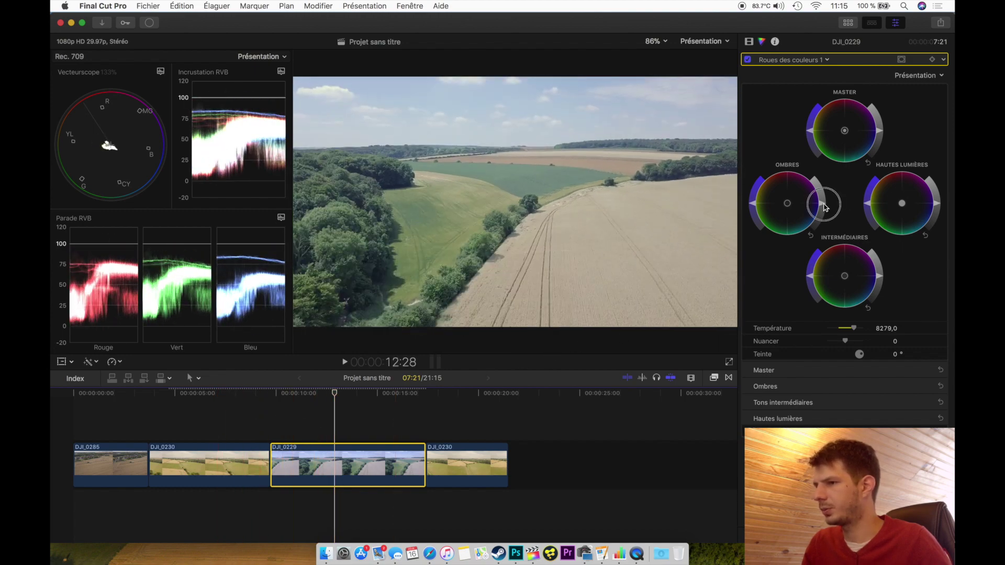
{"action": "left_click_drag", "start_coordinate": [824, 213], "coordinate": [824, 213]}
{"action": "left_click_drag", "start_coordinate": [937, 206], "coordinate": [936, 200]}
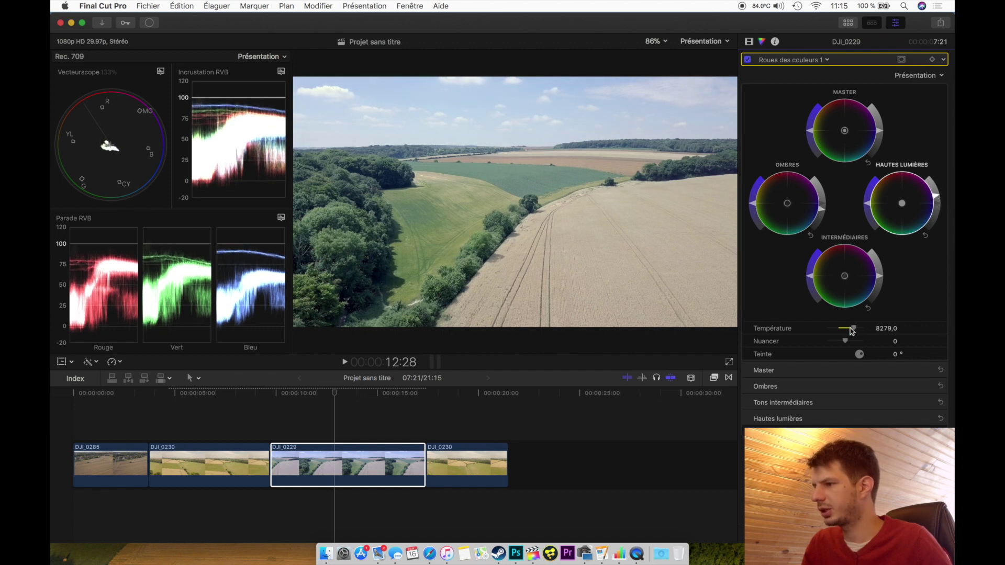
{"action": "left_click_drag", "start_coordinate": [844, 131], "coordinate": [830, 119]}
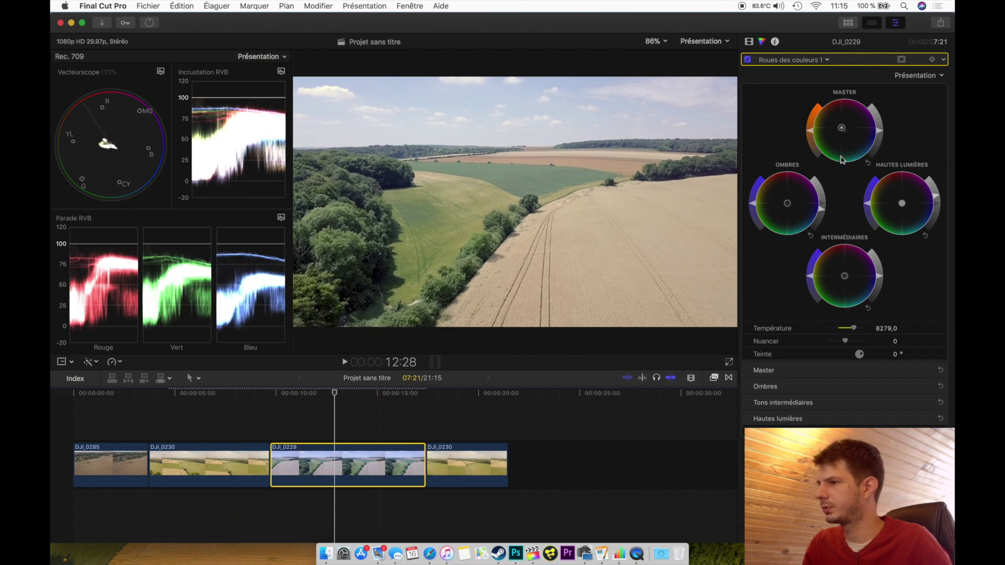
{"action": "left_click_drag", "start_coordinate": [808, 134], "coordinate": [810, 122]}
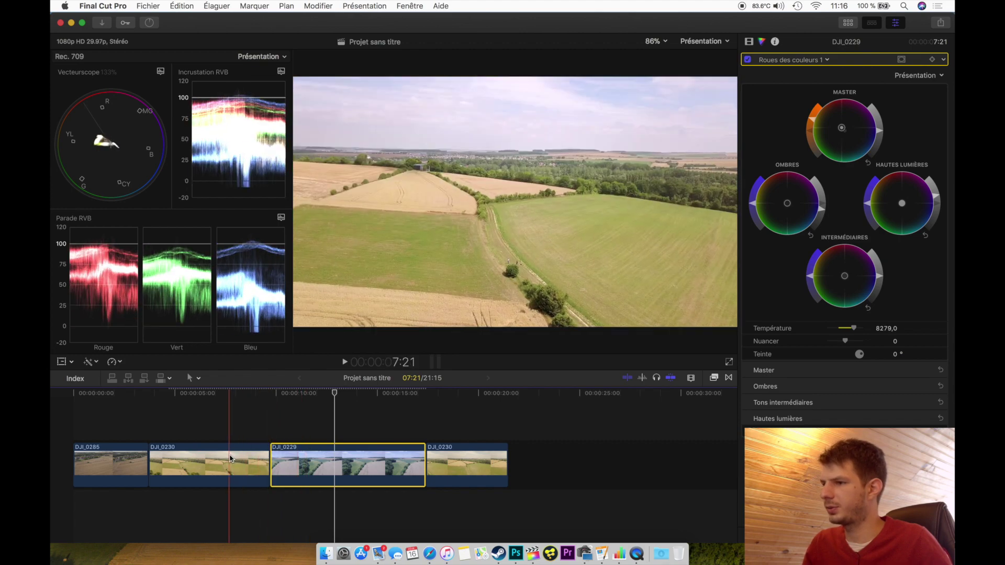
Set the tint of the 6:00 clip DJI_0230 to 8 and shift its master and midtone colors slightly toward cyan.
{"action": "left_click", "coordinate": [236, 426]}
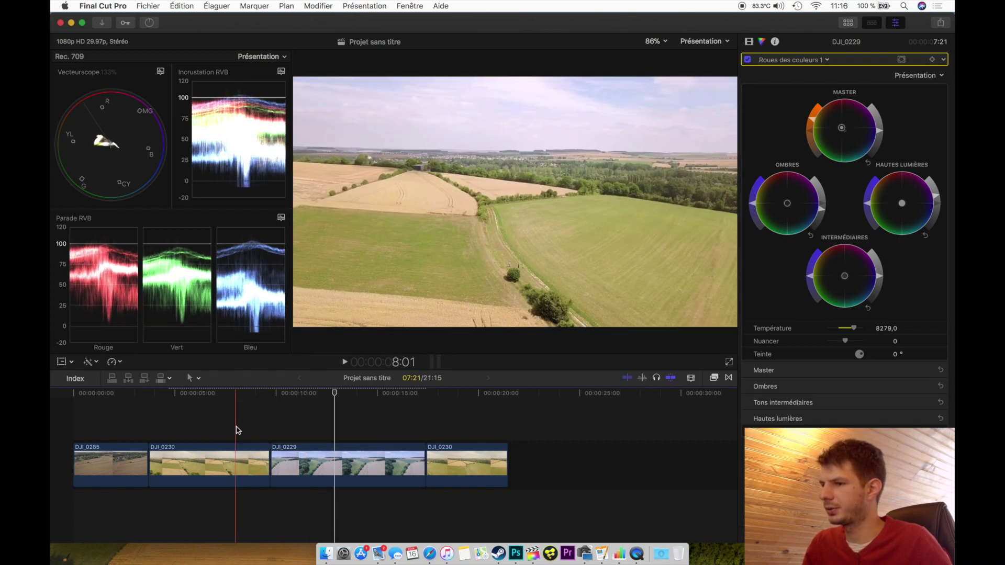
{"action": "left_click", "coordinate": [240, 465]}
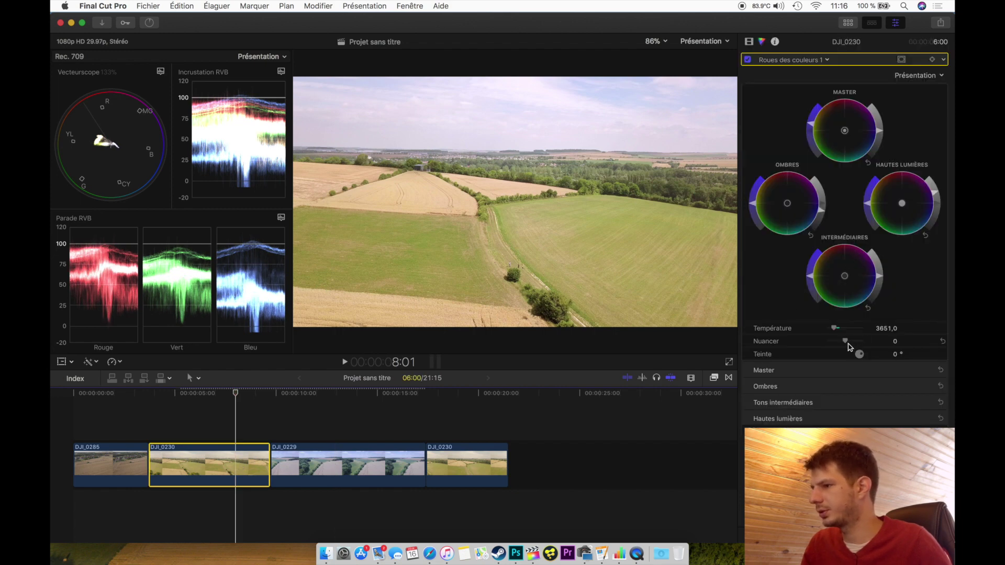
{"action": "left_click_drag", "start_coordinate": [849, 345], "coordinate": [851, 346]}
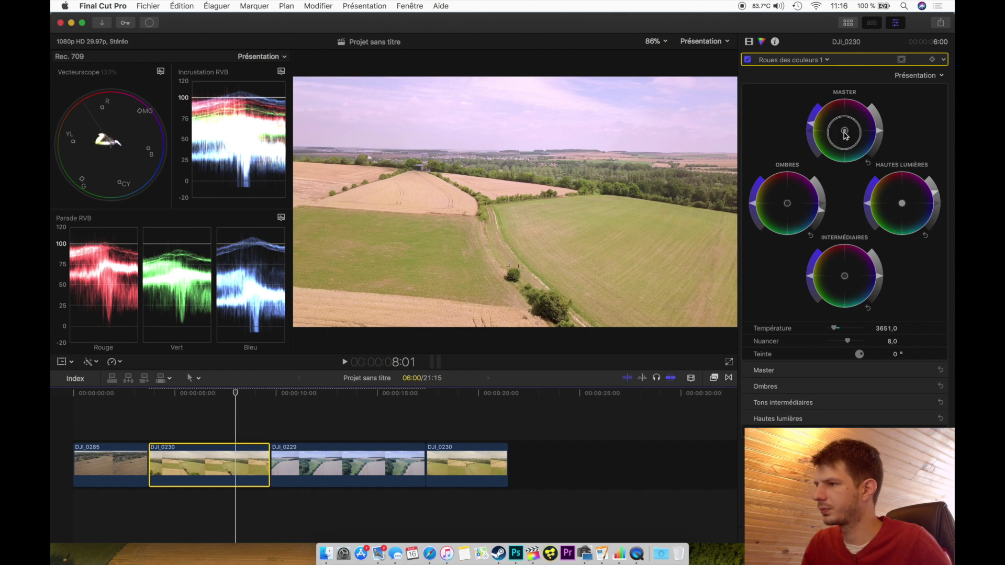
{"action": "left_click_drag", "start_coordinate": [844, 138], "coordinate": [847, 141]}
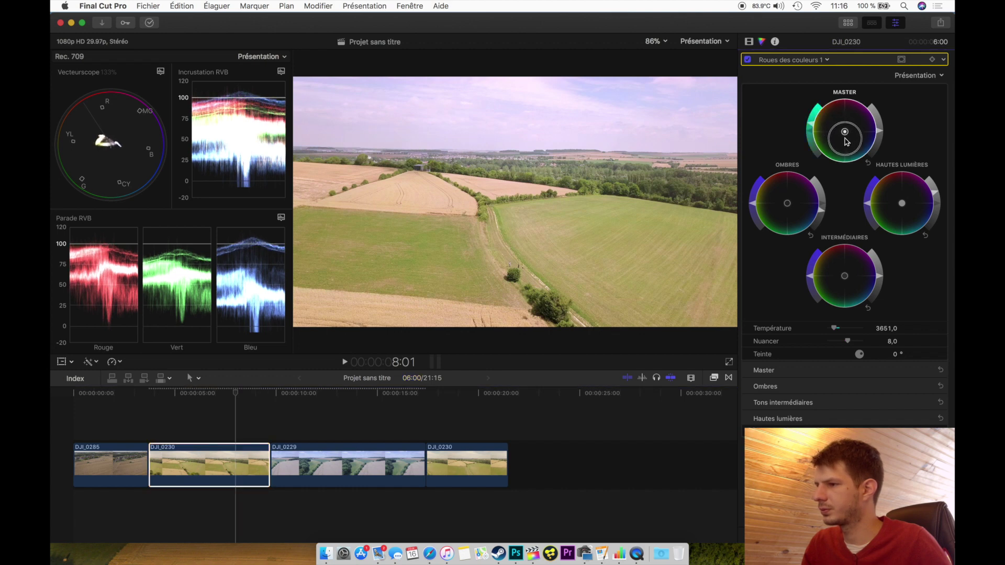
{"action": "left_click_drag", "start_coordinate": [848, 142], "coordinate": [849, 147]}
{"action": "left_click_drag", "start_coordinate": [847, 281], "coordinate": [850, 287]}
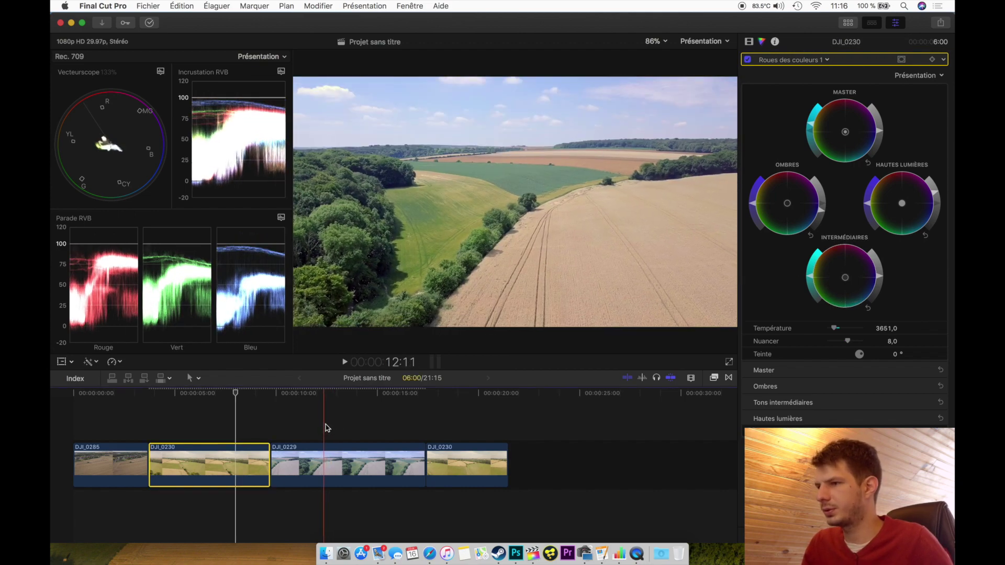
Push DJI_0229's master color further toward red-orange and tint its shadows slightly yellow-green.
{"action": "left_click", "coordinate": [325, 434]}
{"action": "left_click", "coordinate": [332, 464]}
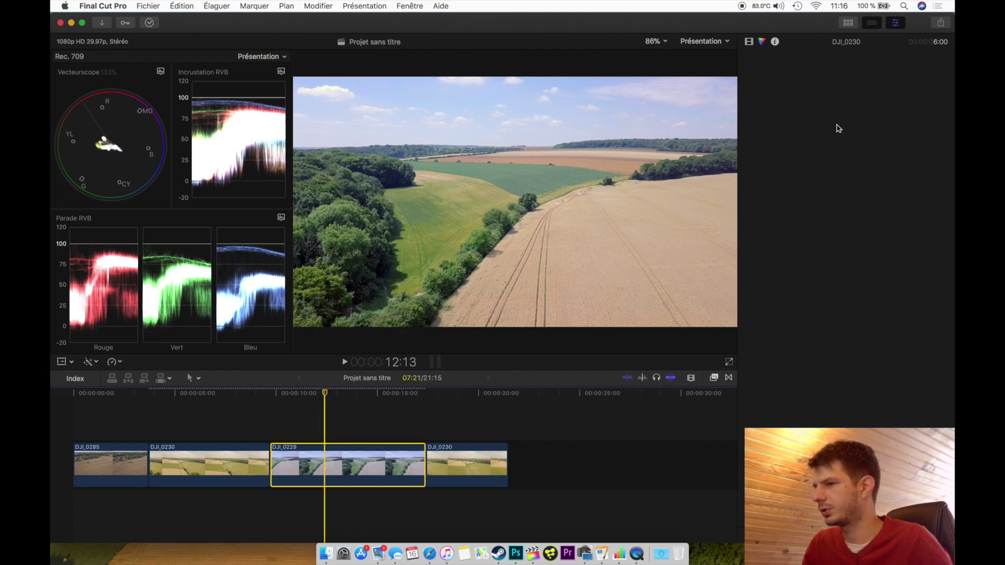
{"action": "left_click_drag", "start_coordinate": [842, 129], "coordinate": [840, 125]}
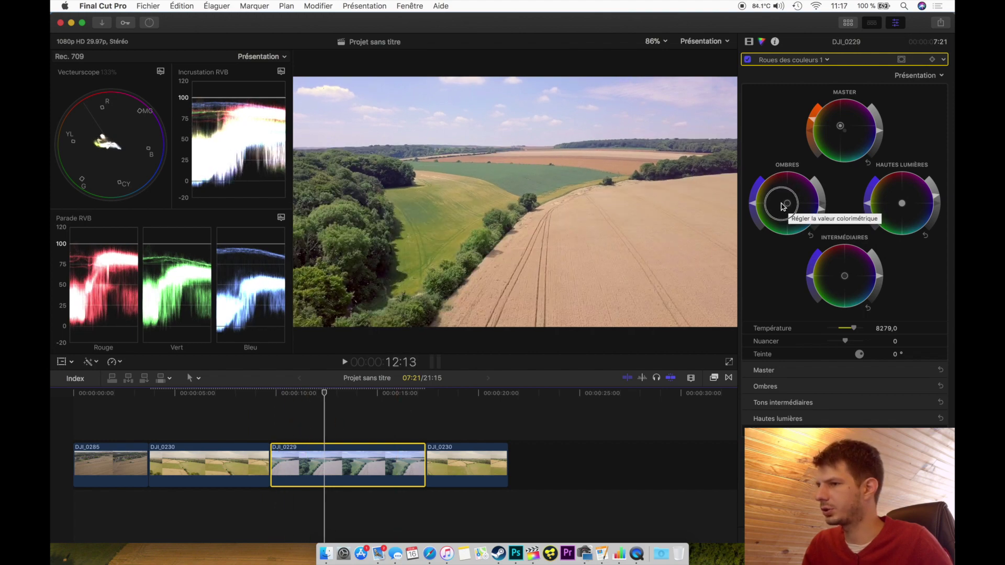
{"action": "left_click_drag", "start_coordinate": [780, 207], "coordinate": [777, 208]}
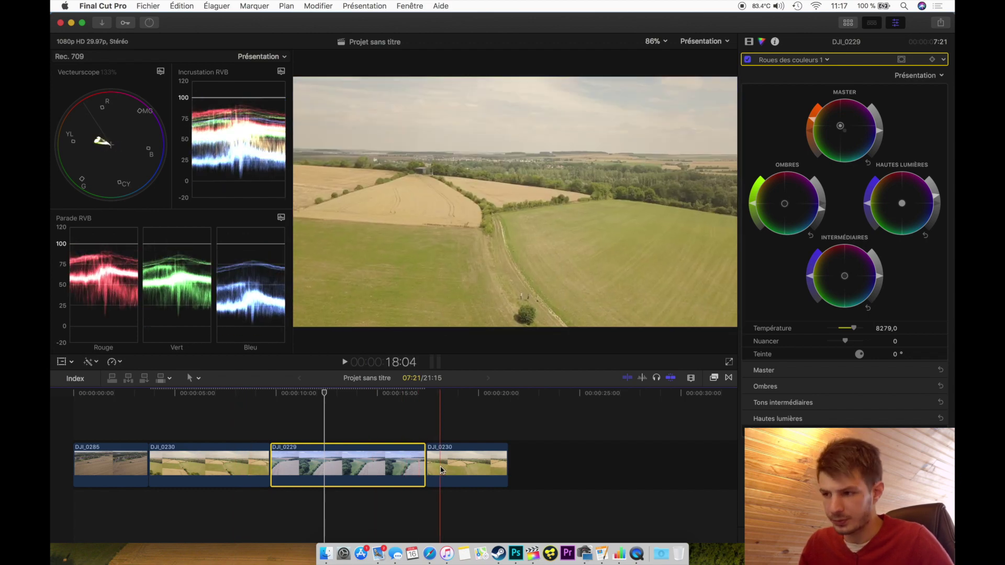
Copy the 6:00 clip DJI_0230 and paste only its Roues des couleurs 1 attribute onto the 4:02 DJI_0230 clip at the timeline's end.
{"action": "left_click", "coordinate": [233, 467]}
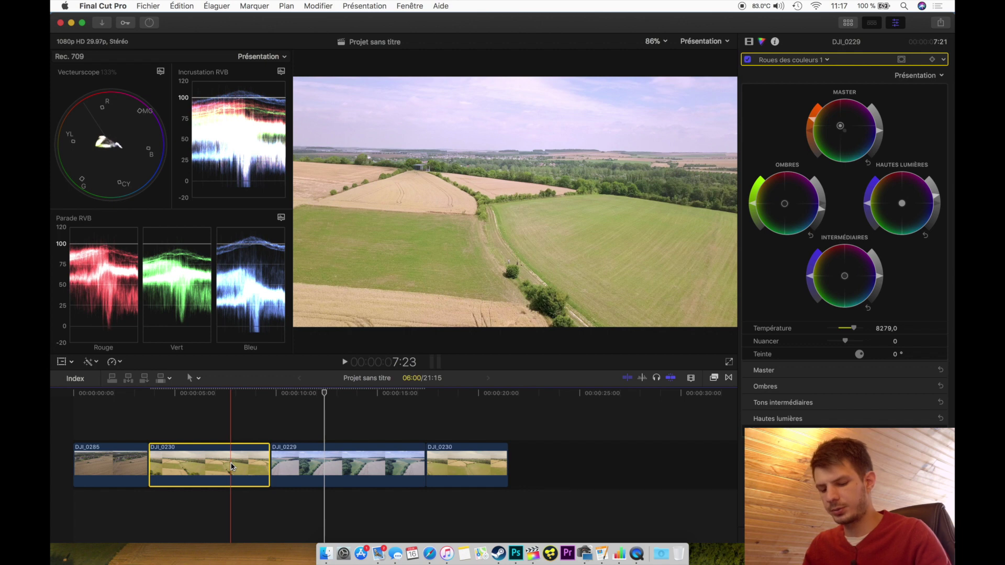
{"action": "key", "text": "super+c"}
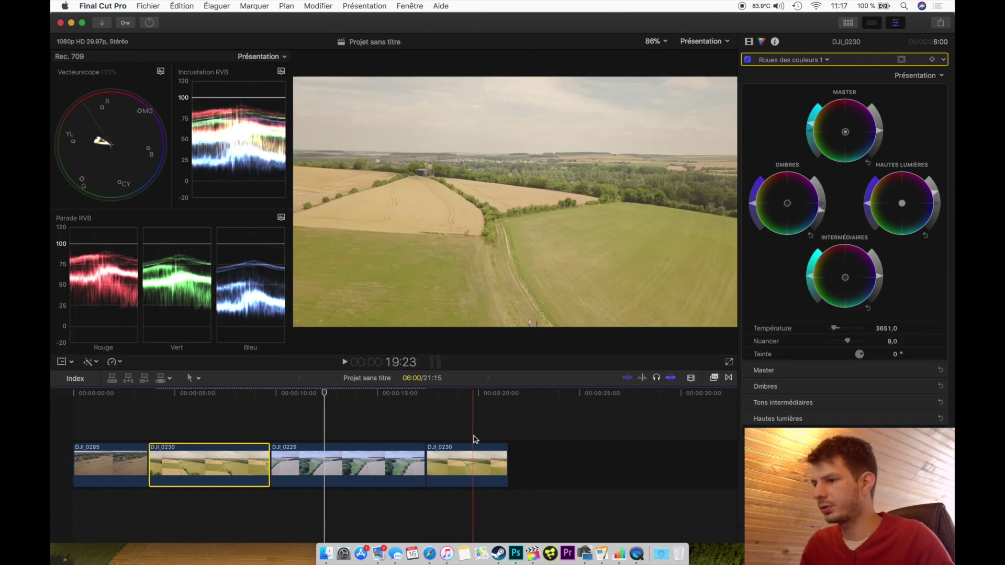
{"action": "left_click", "coordinate": [475, 439]}
{"action": "left_click", "coordinate": [475, 463]}
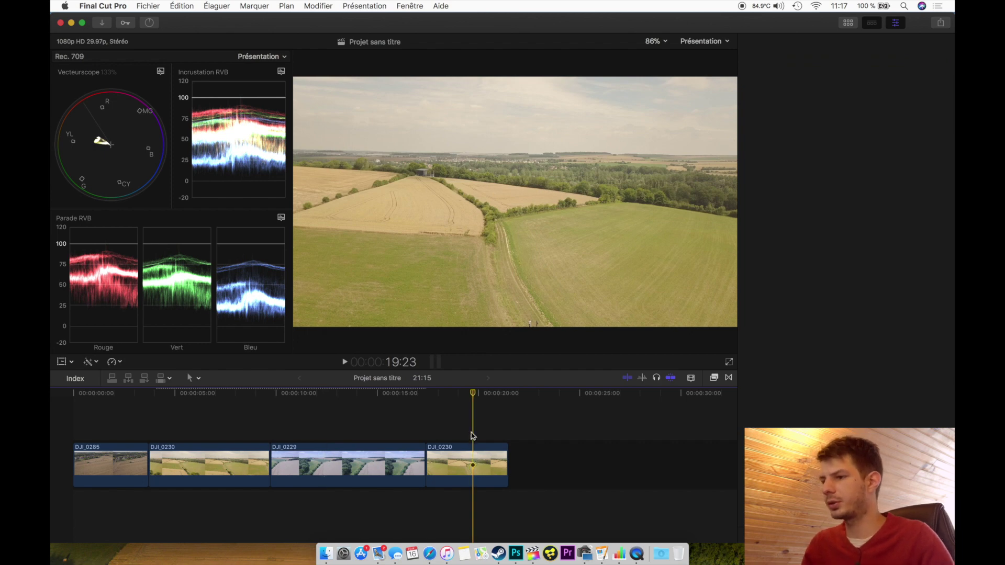
{"action": "left_click", "coordinate": [190, 8]}
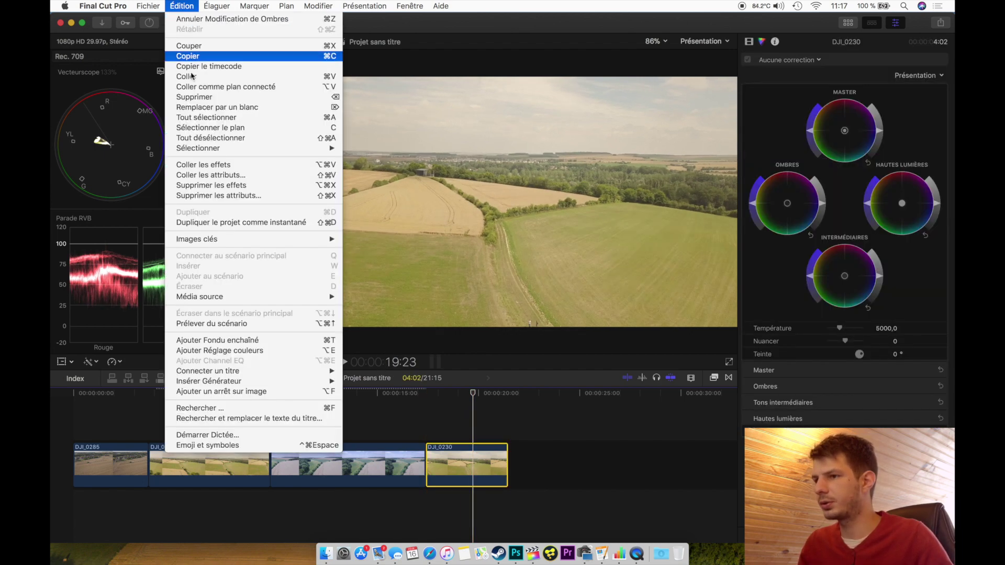
{"action": "left_click", "coordinate": [204, 174]}
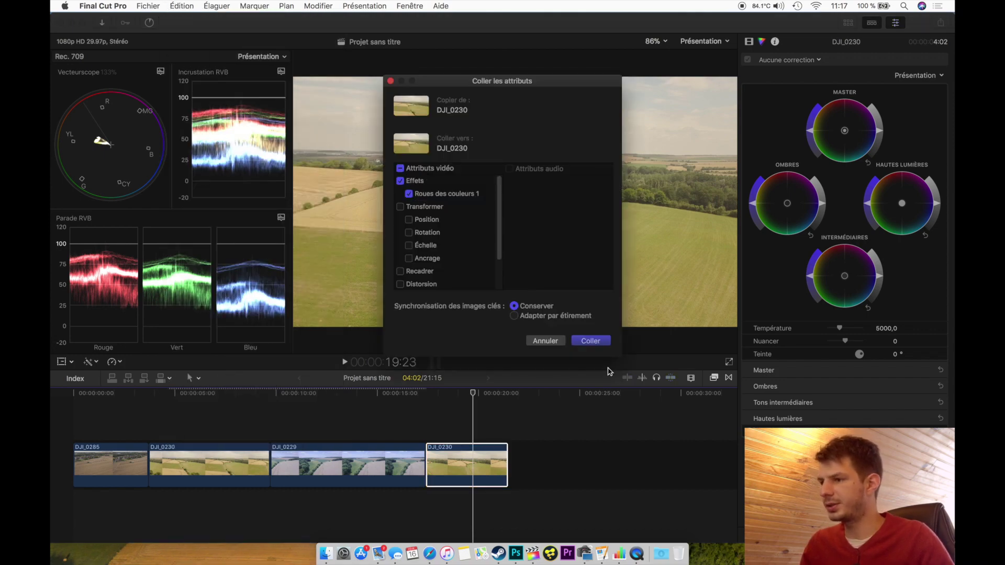
{"action": "left_click", "coordinate": [591, 341]}
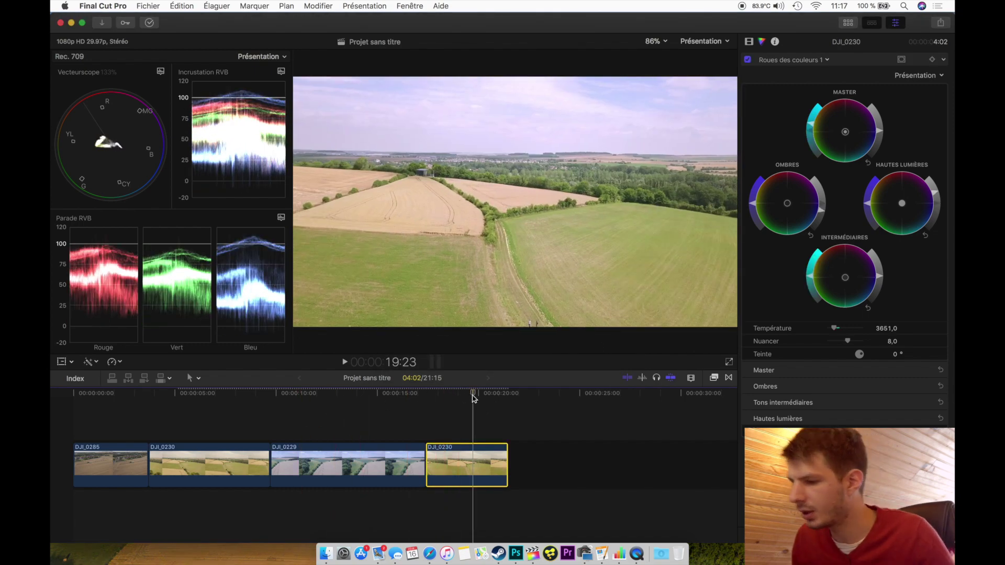
Undo the color correction pasted onto the last DJI_0230 clip.
{"action": "key", "text": "super+c"}
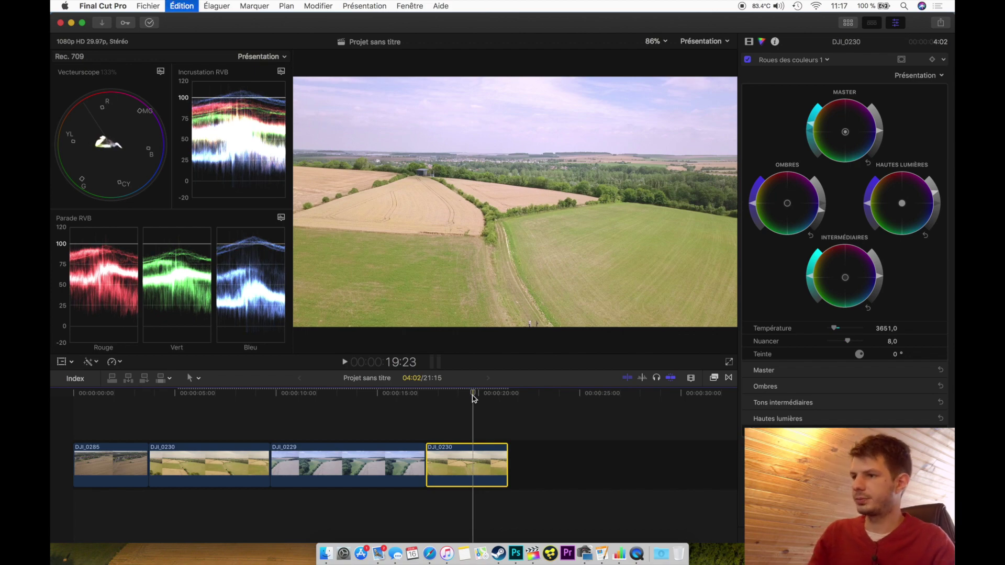
{"action": "key", "text": "super+z"}
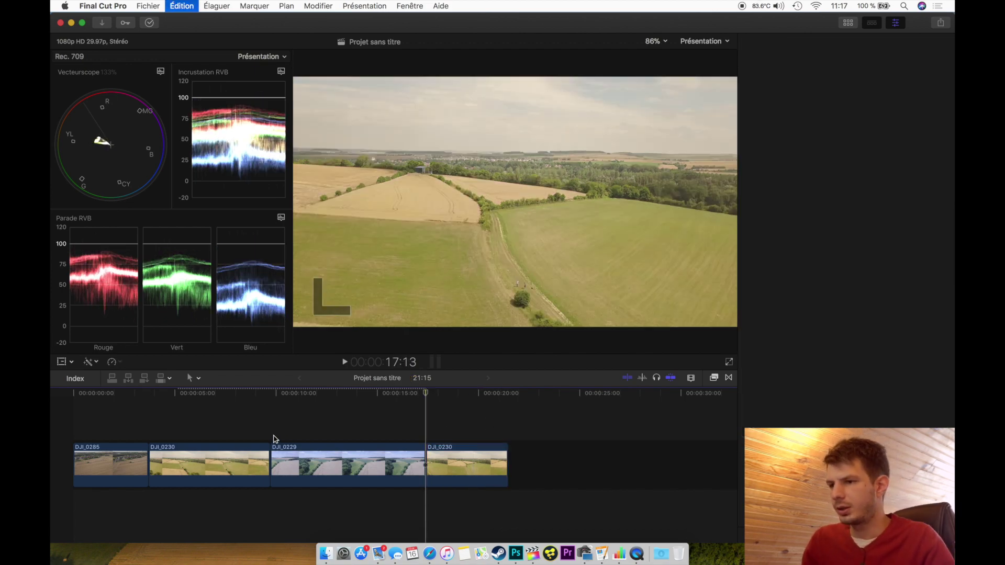
{"action": "key", "text": "super+shift+z"}
Save the 6:00 clip DJI_0230's Roues des couleurs 1 correction as an effects preset named "tuto étalonnage" in the Couleur category.
{"action": "left_click", "coordinate": [236, 461]}
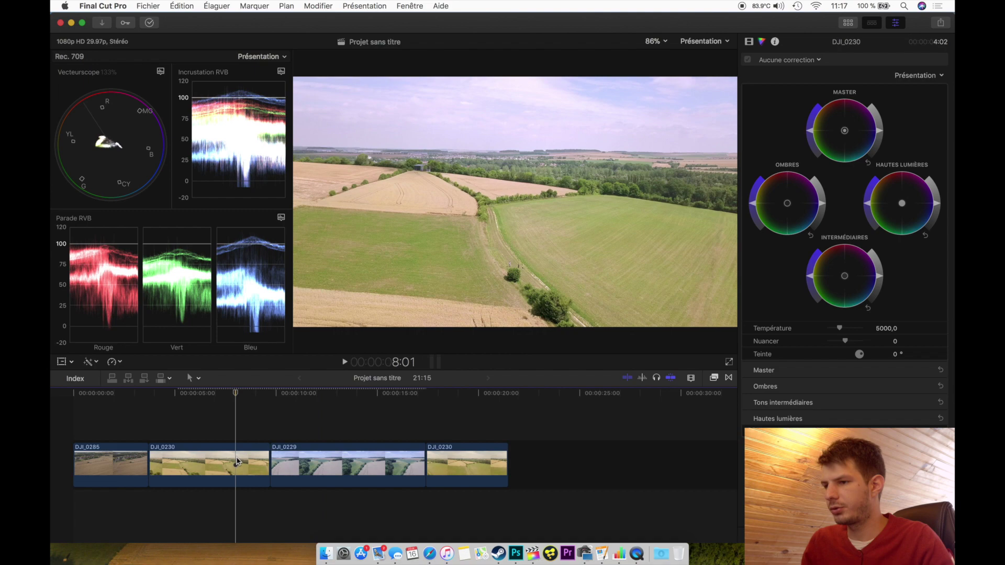
{"action": "left_click", "coordinate": [238, 462]}
{"action": "key", "text": "super+alt+v"}
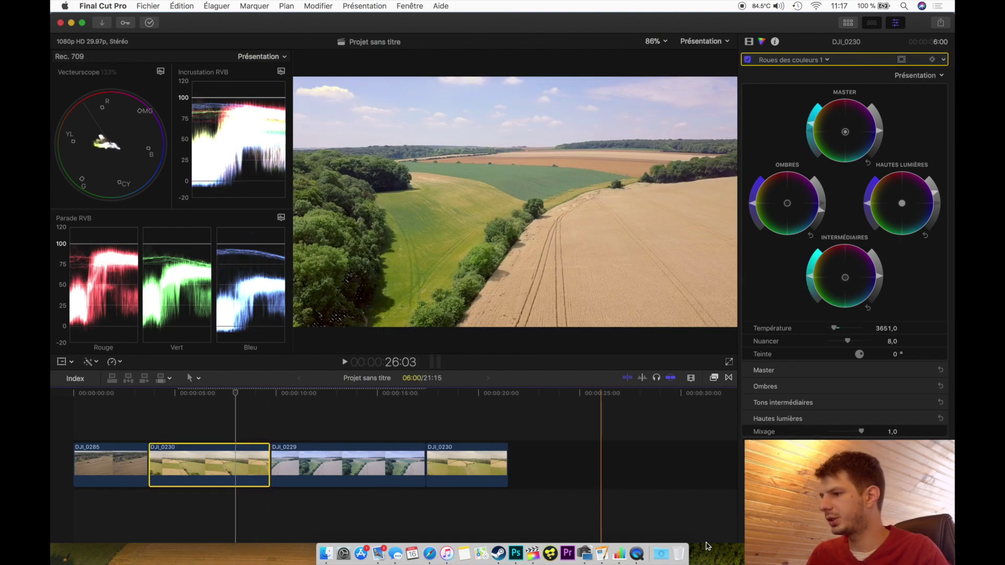
{"action": "left_click", "coordinate": [870, 536]}
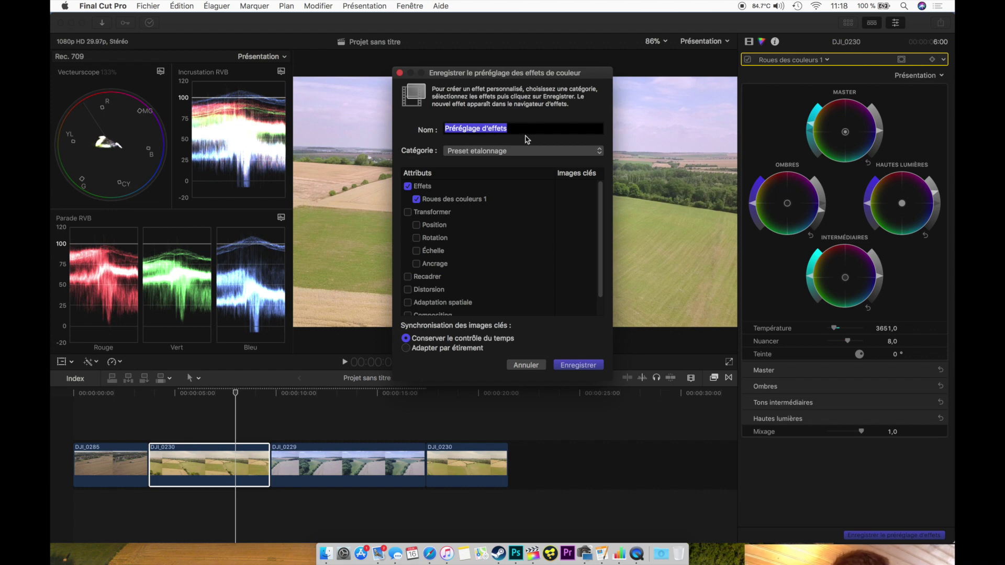
{"action": "type", "text": "tuto étalonnage"}
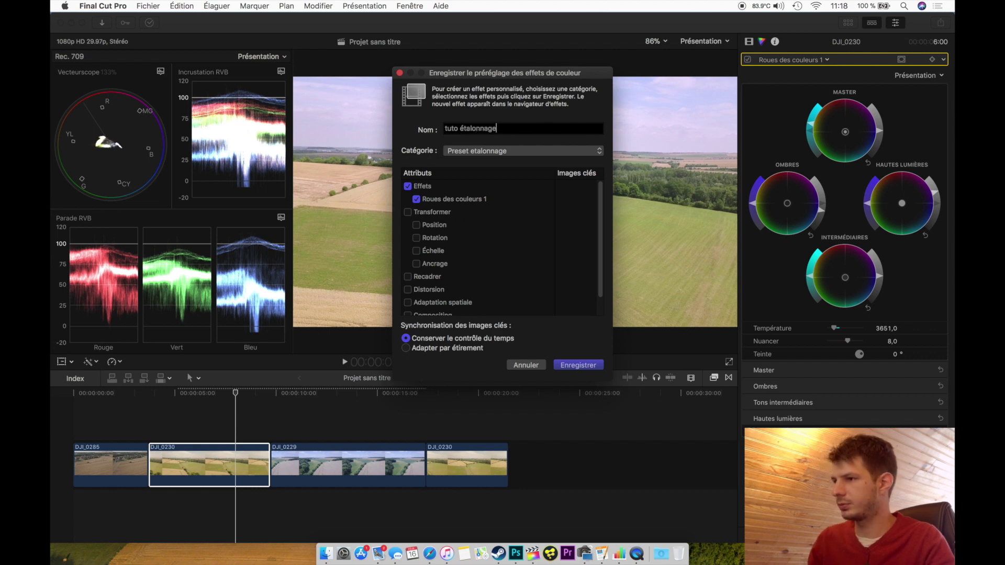
{"action": "left_click", "coordinate": [518, 157]}
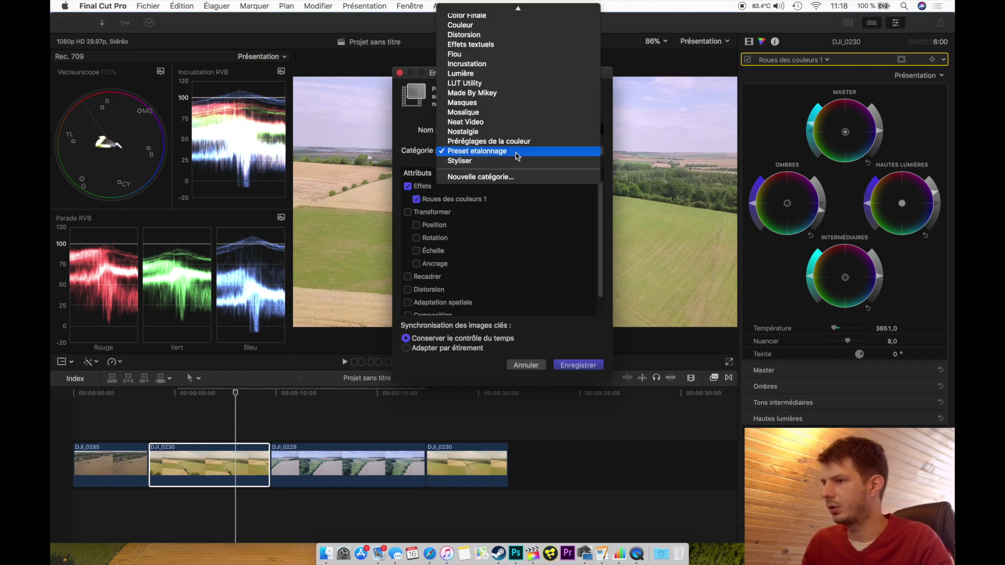
{"action": "left_click", "coordinate": [460, 25]}
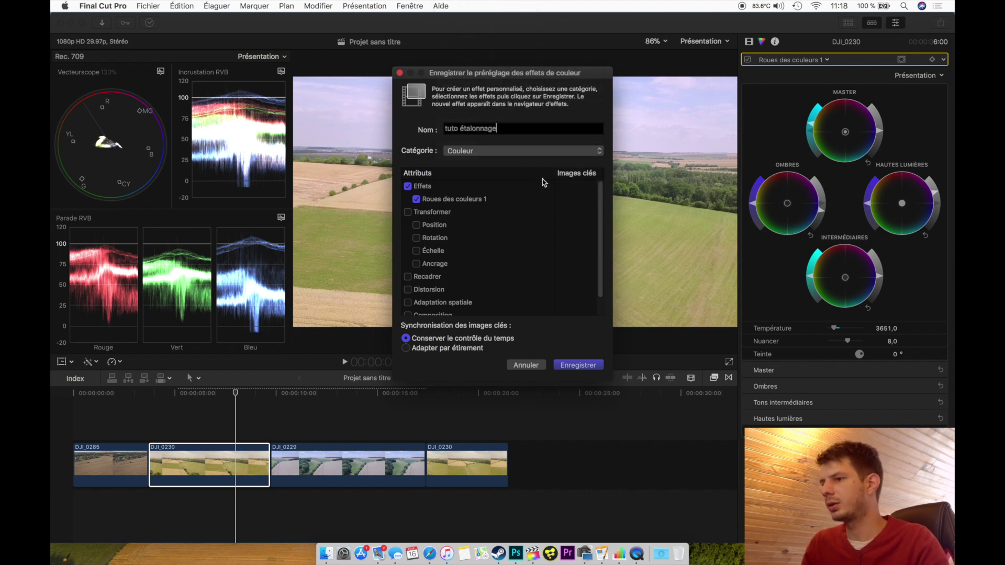
{"action": "left_click", "coordinate": [568, 366]}
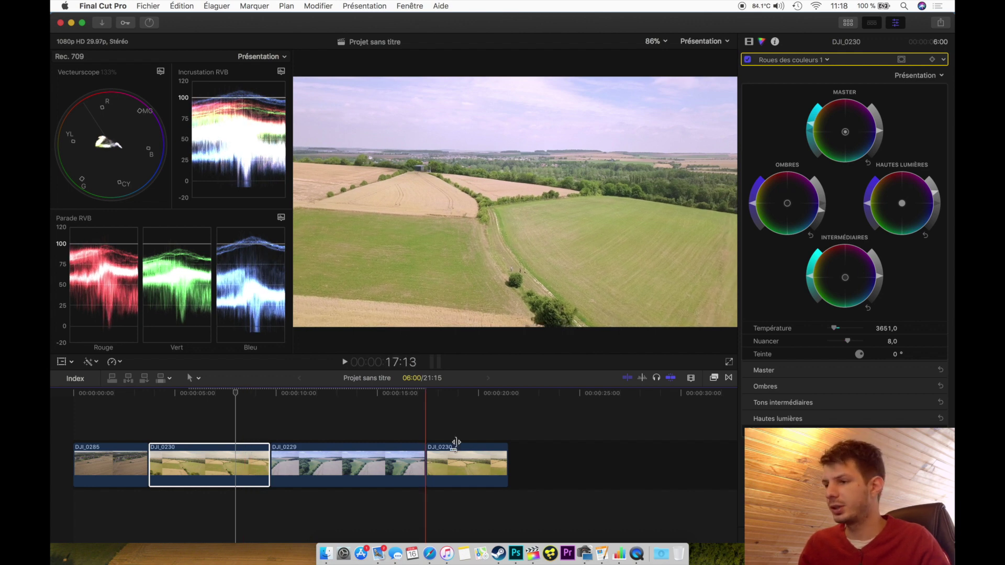
Apply the "tuto étalonnage" preset from the Couleur video effects to the last DJI_0230 clip, and close the effects browser.
{"action": "left_click", "coordinate": [466, 430]}
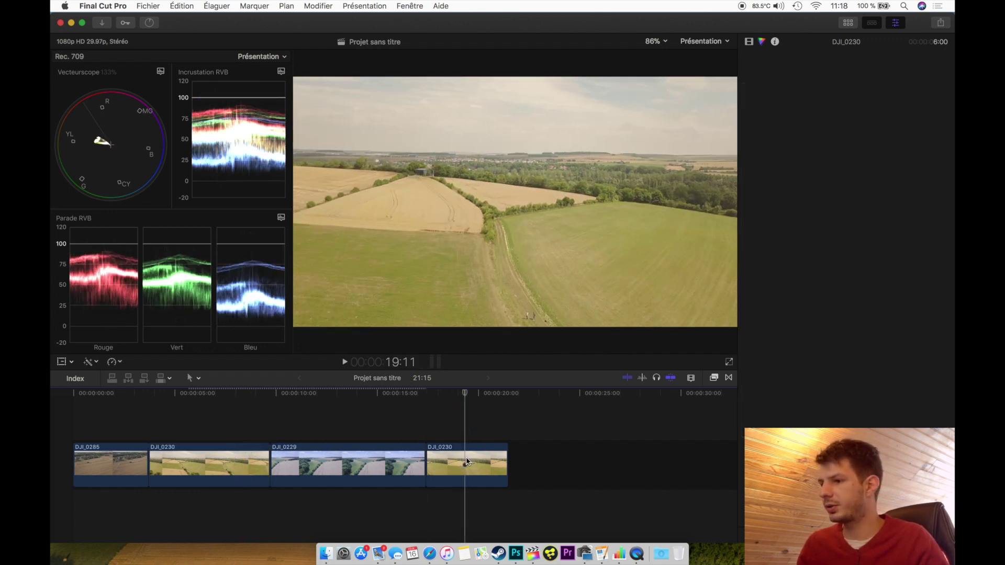
{"action": "left_click", "coordinate": [486, 450]}
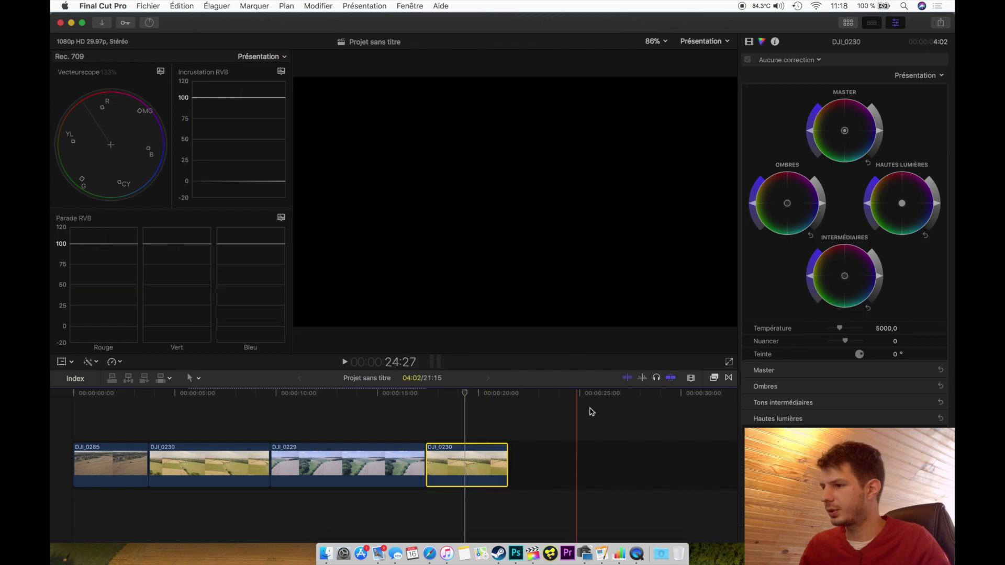
{"action": "left_click", "coordinate": [713, 377]}
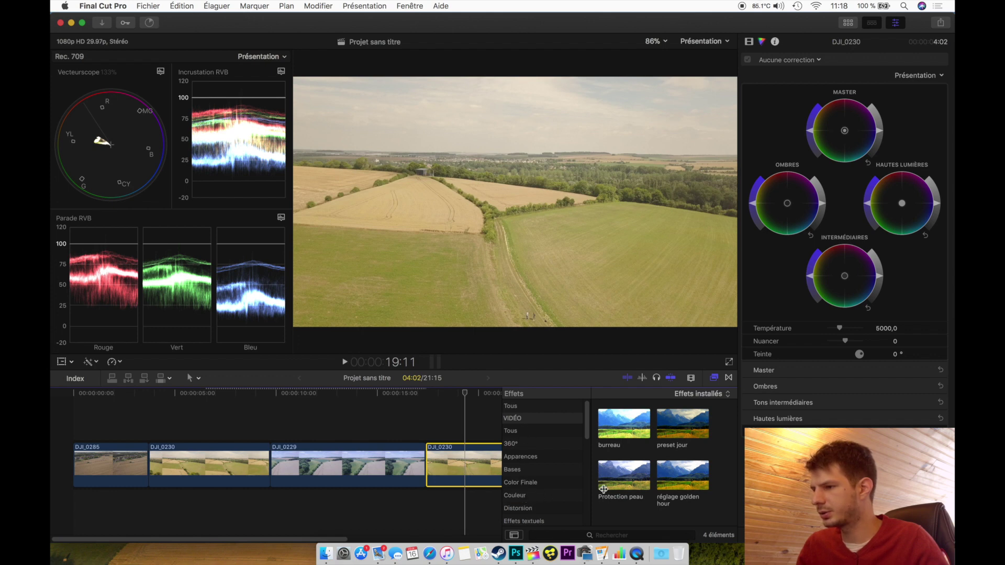
{"action": "left_click", "coordinate": [549, 494]}
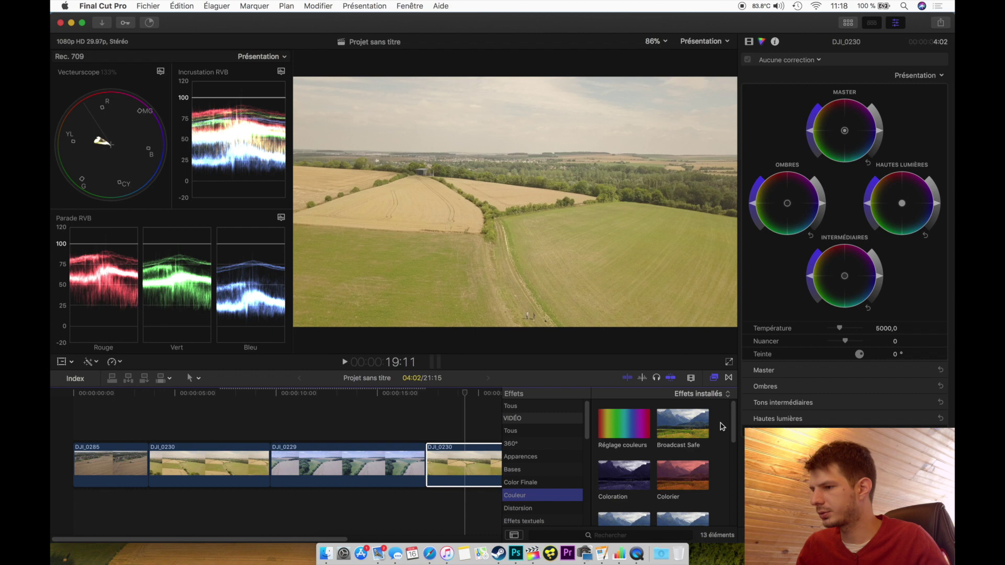
{"action": "left_click_drag", "start_coordinate": [732, 420], "coordinate": [731, 503]}
{"action": "left_click_drag", "start_coordinate": [626, 501], "coordinate": [470, 476]}
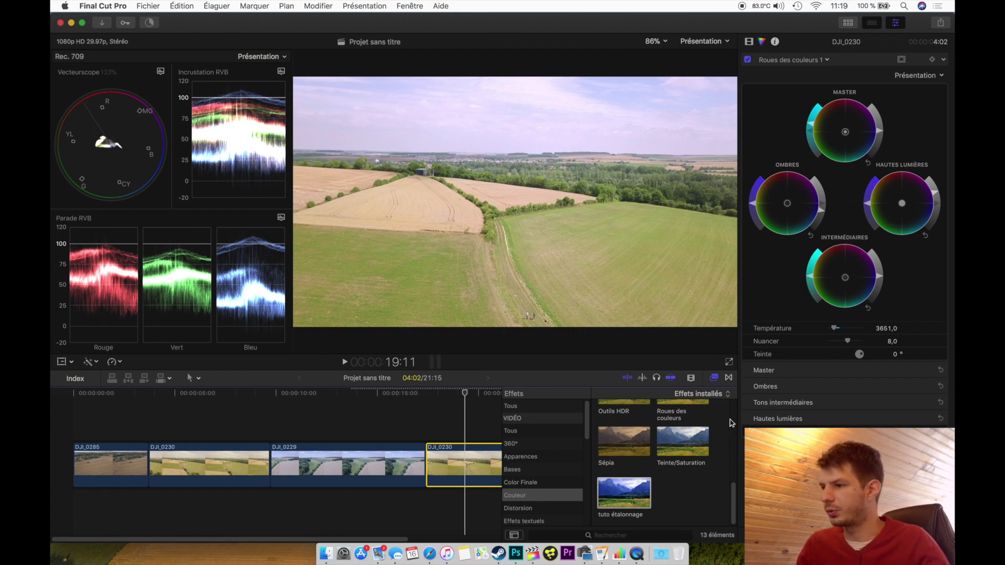
{"action": "left_click", "coordinate": [714, 378]}
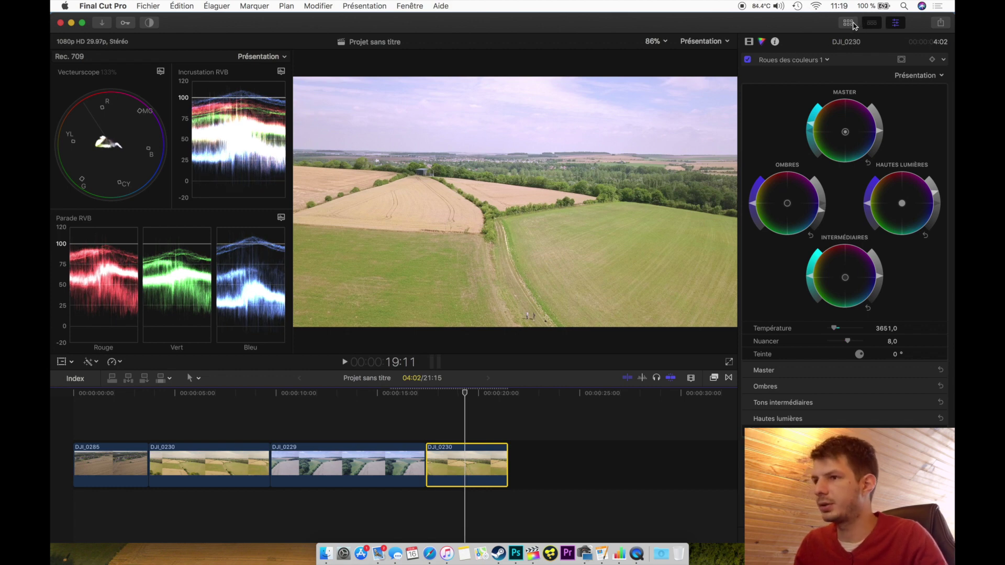
Add a Calque de réglages title above the start of the 6:00 DJI_0230 clip and extend it to the timeline's end, with a duration of 17:23.
{"action": "key", "text": "ctrl+super+1"}
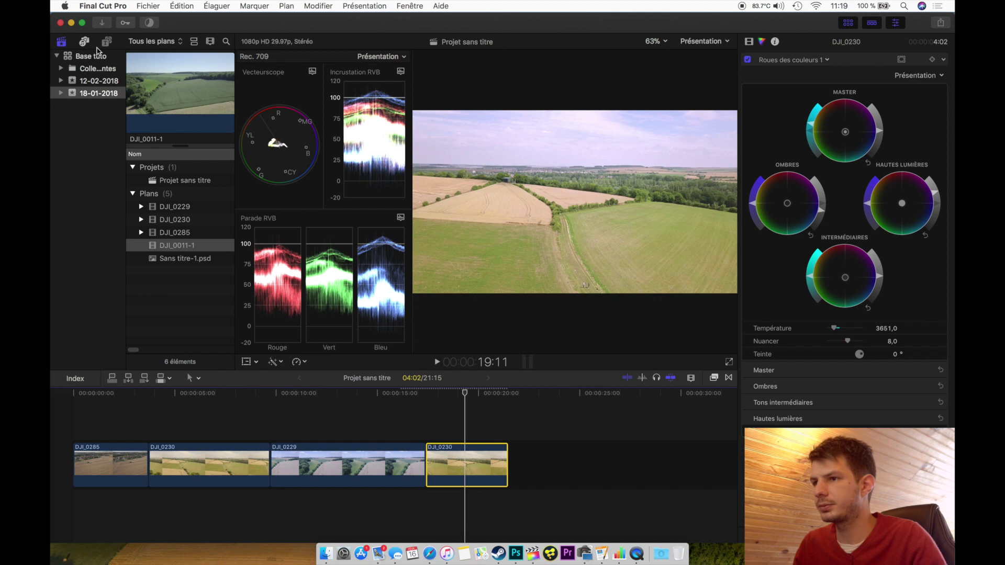
{"action": "key", "text": "alt+super+1"}
{"action": "left_click_drag", "start_coordinate": [142, 92], "coordinate": [146, 422]}
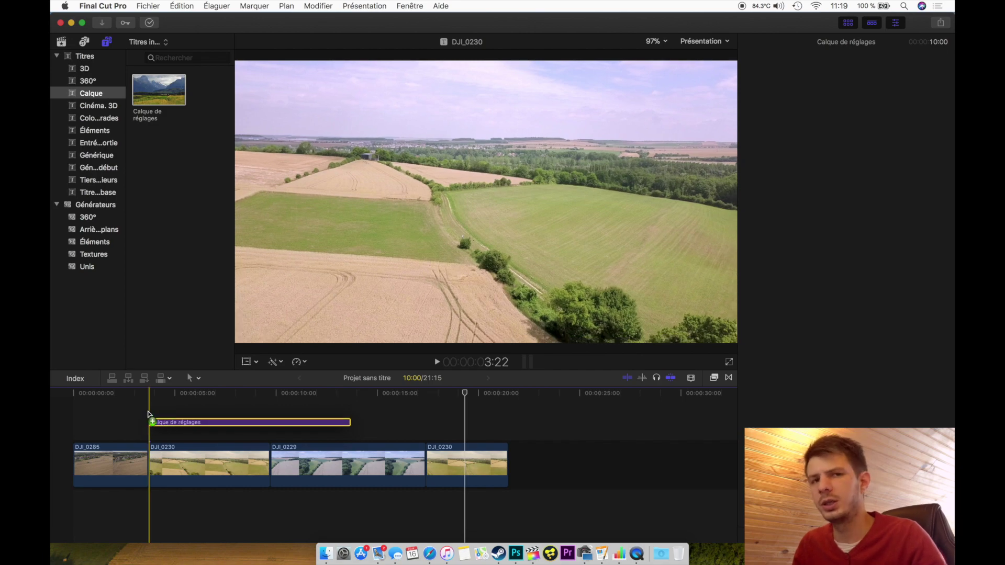
{"action": "left_click_drag", "start_coordinate": [350, 433], "coordinate": [506, 434]}
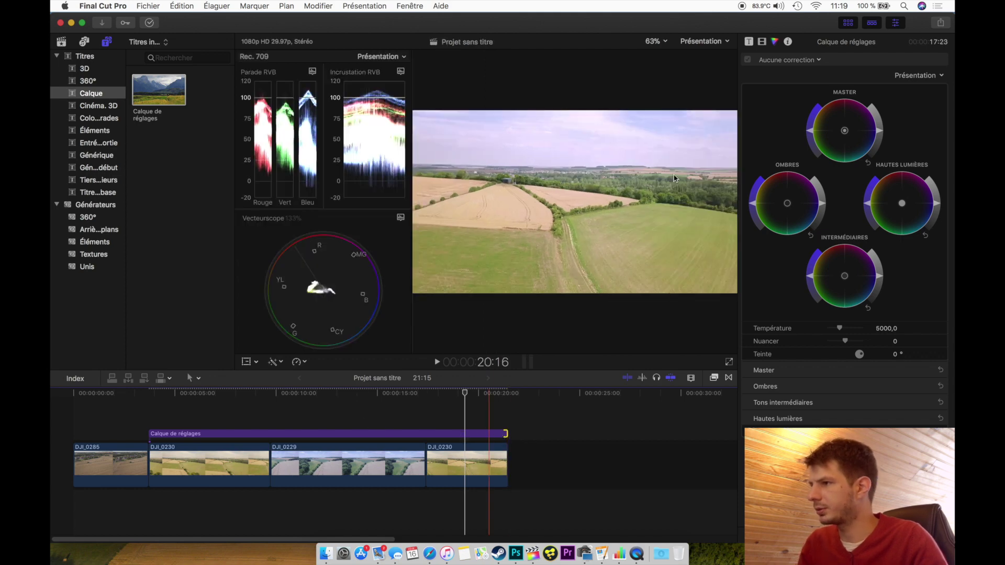
{"action": "left_click", "coordinate": [846, 23]}
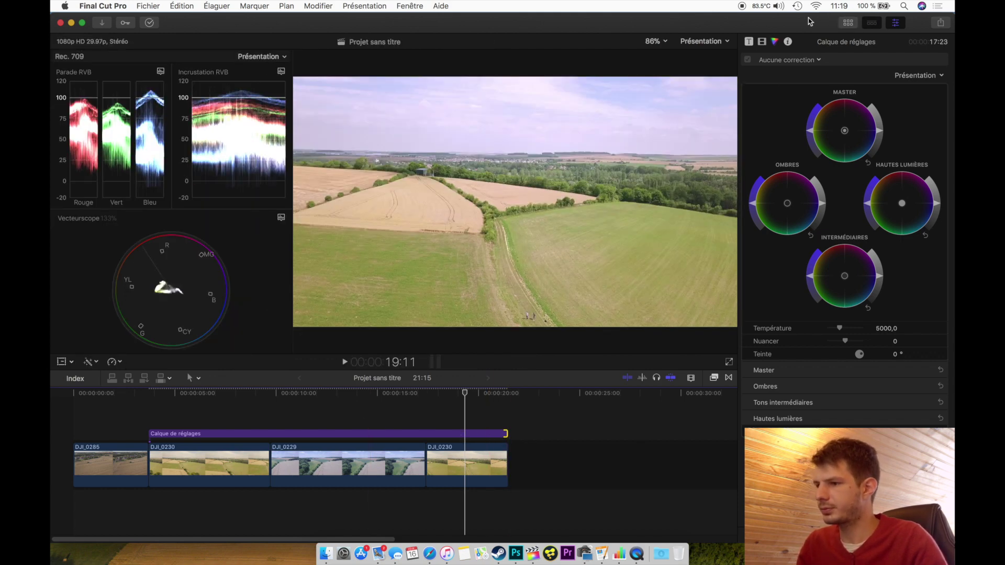
Tint the Calque de réglages strongly, with master and highlights toward magenta and shadows toward green, and slightly lower the highlights' brightness.
{"action": "left_click", "coordinate": [463, 433]}
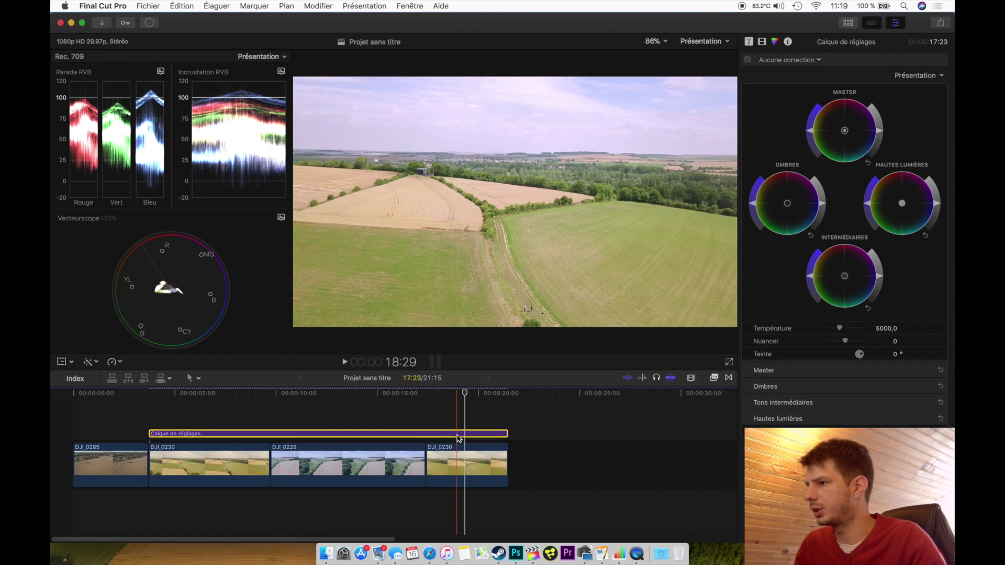
{"action": "left_click_drag", "start_coordinate": [844, 131], "coordinate": [885, 75]}
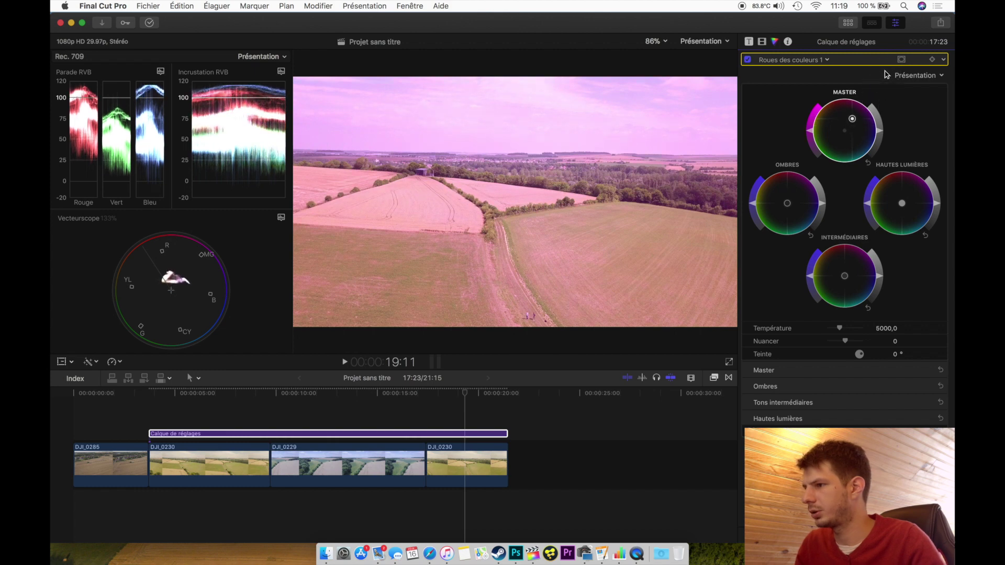
{"action": "left_click_drag", "start_coordinate": [792, 207], "coordinate": [791, 242]}
{"action": "left_click_drag", "start_coordinate": [906, 203], "coordinate": [929, 168]}
{"action": "left_click_drag", "start_coordinate": [940, 209], "coordinate": [939, 217]}
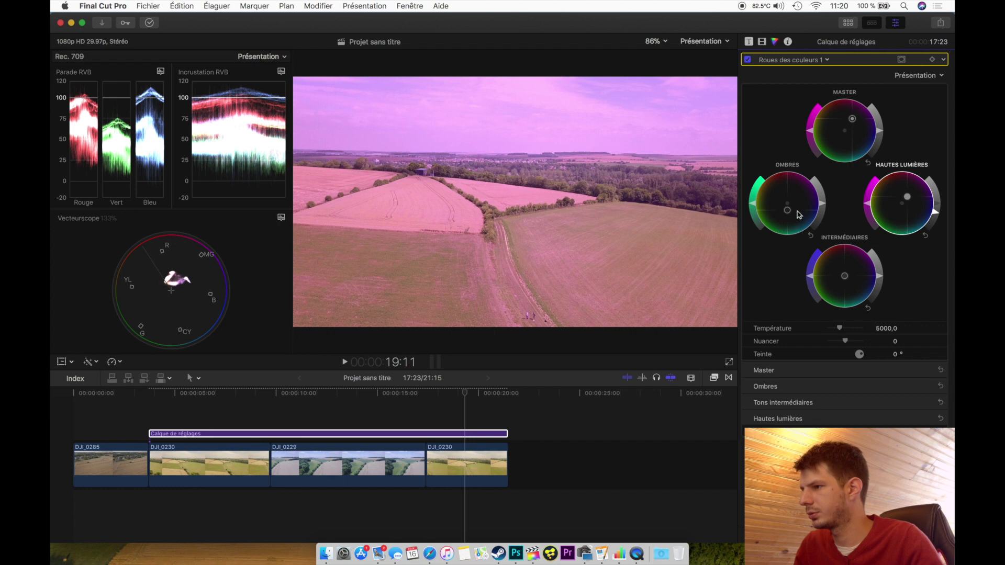
{"action": "left_click_drag", "start_coordinate": [790, 213], "coordinate": [784, 239]}
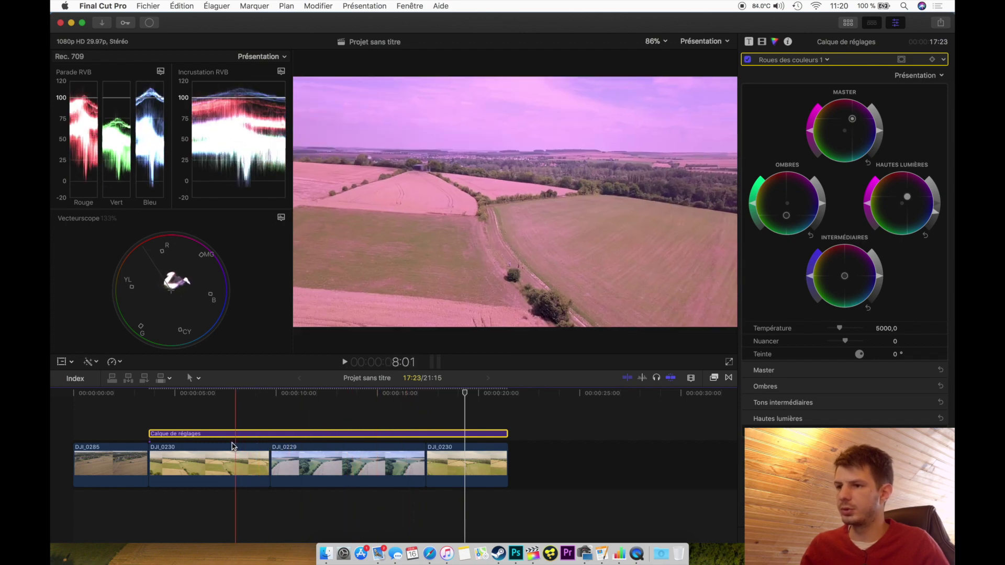
Move the Calque de réglages later in the timeline so it starts partway through the 6:00 DJI_0230 clip.
{"action": "left_click_drag", "start_coordinate": [213, 434], "coordinate": [250, 431]}
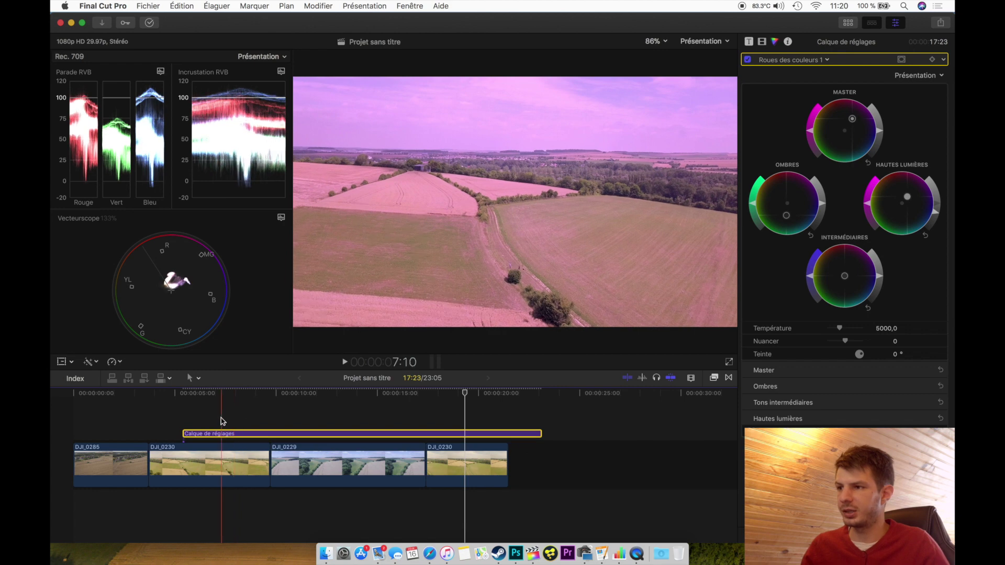